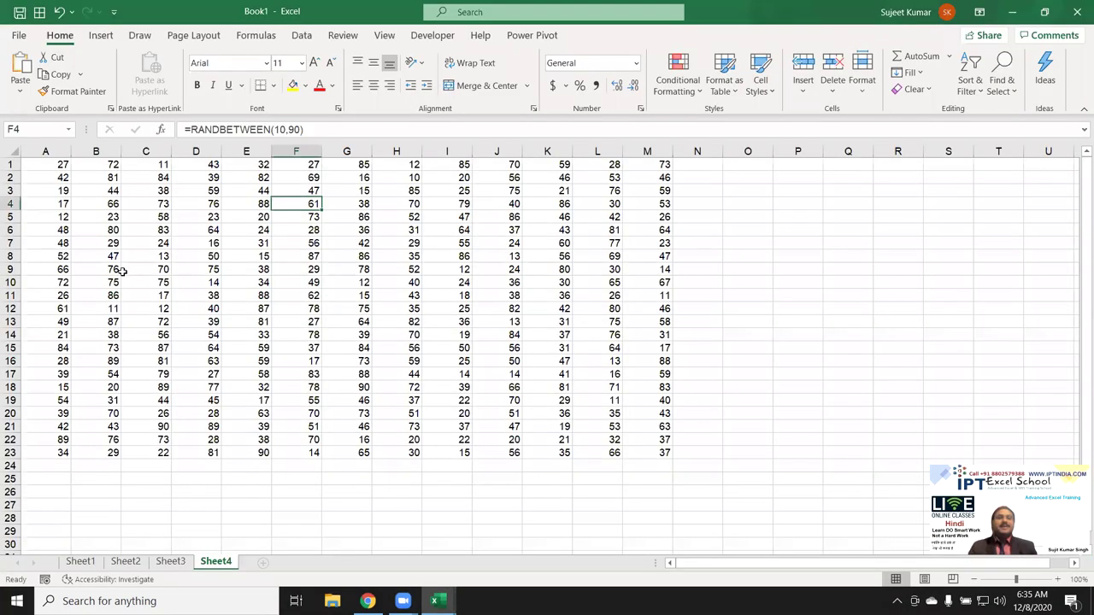
- Select a block of the number grid, then its whole data region with Ctrl+A
click(64, 177)
mouse_move(59, 163)
mouse_down()
mouse_move(592, 454)
mouse_move(650, 444)
mouse_up()
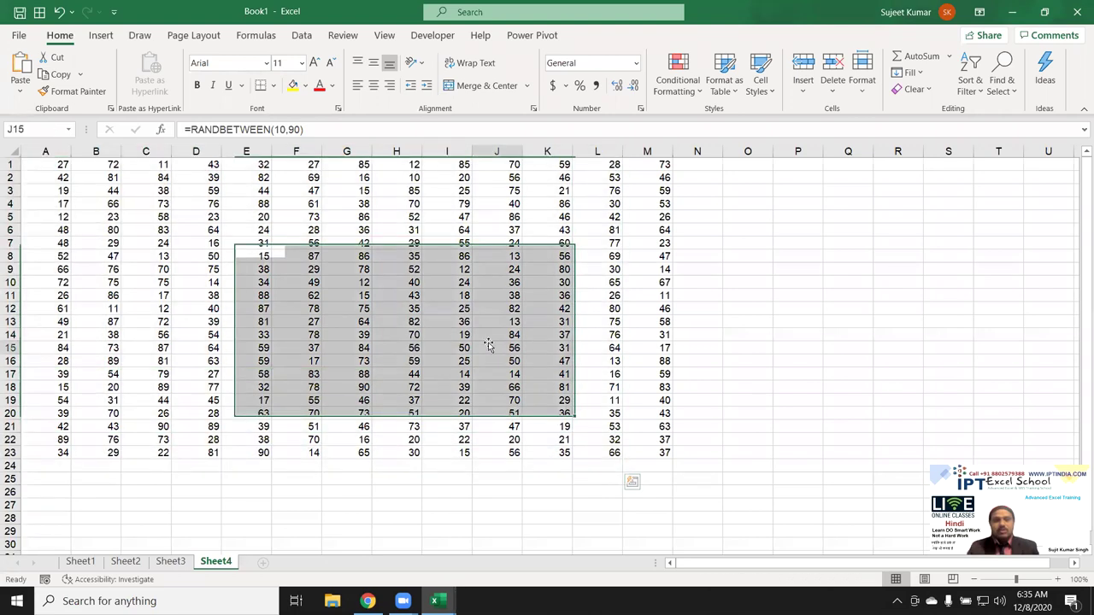
click(94, 202)
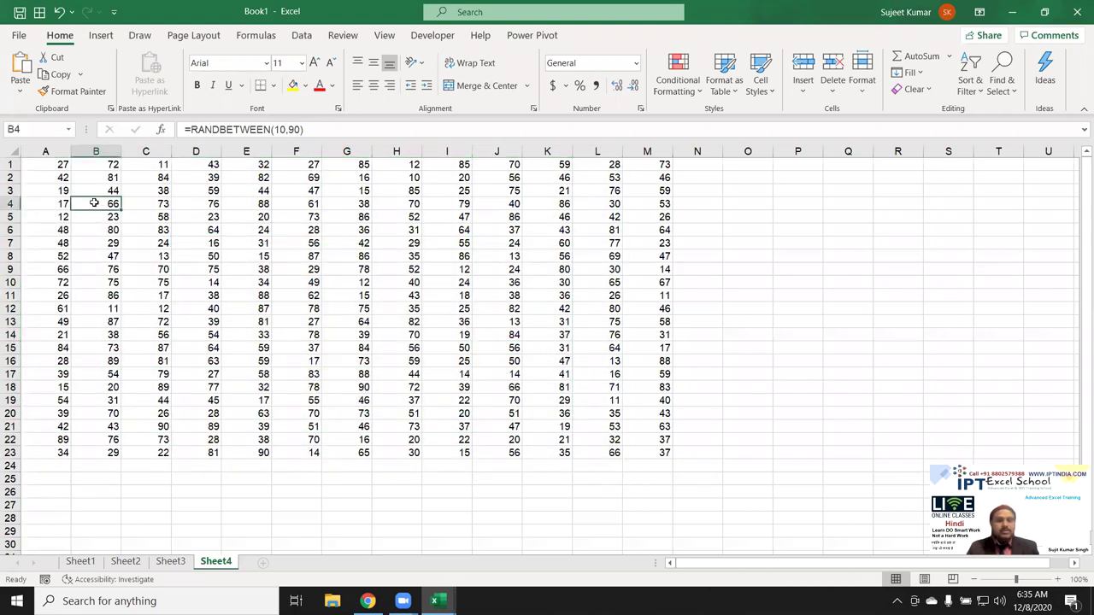
key(ctrl+a)
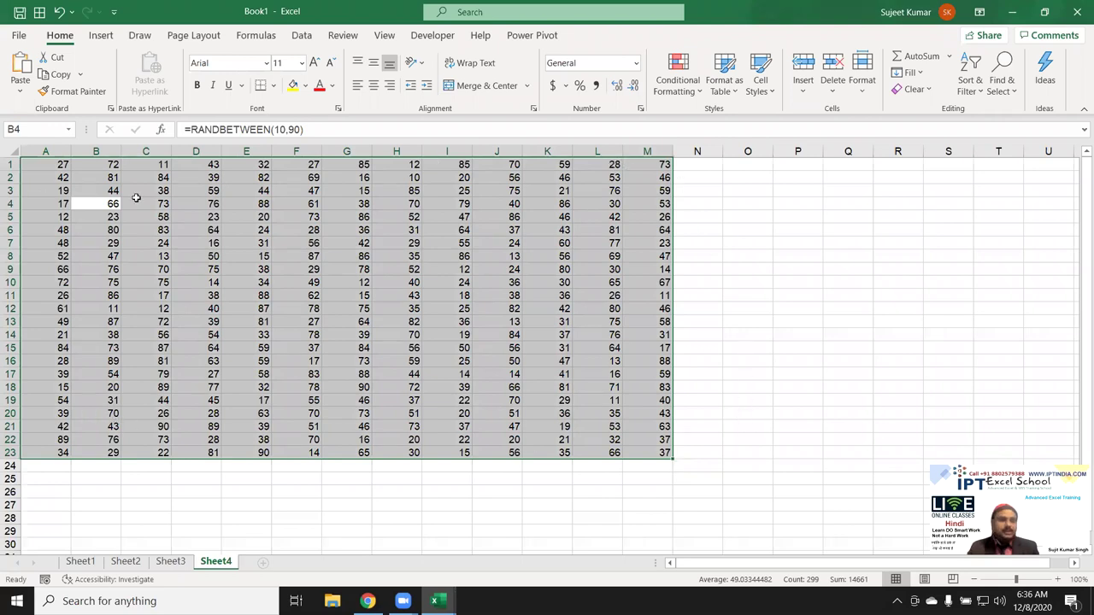
click(167, 204)
key(ctrl+a)
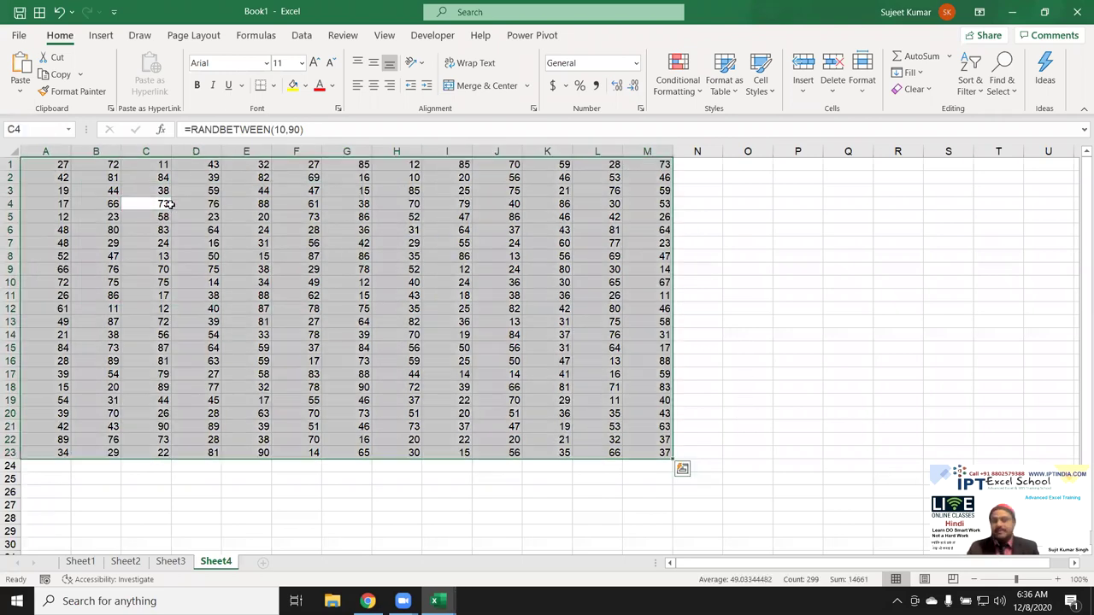
- Insert a blank column at F, splitting the grid into two blocks
click(241, 227)
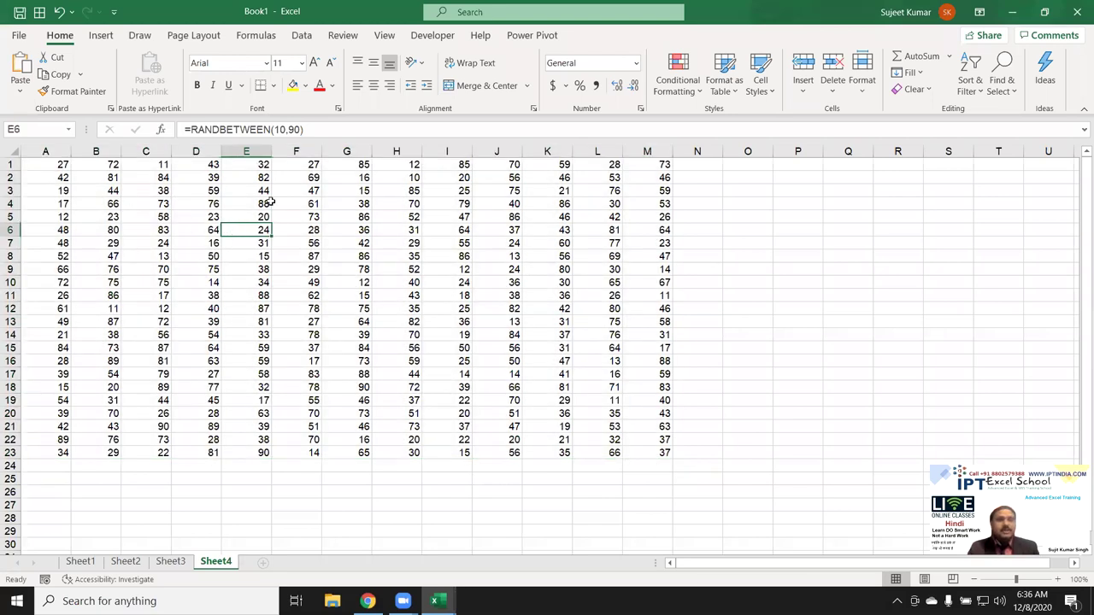
click(306, 150)
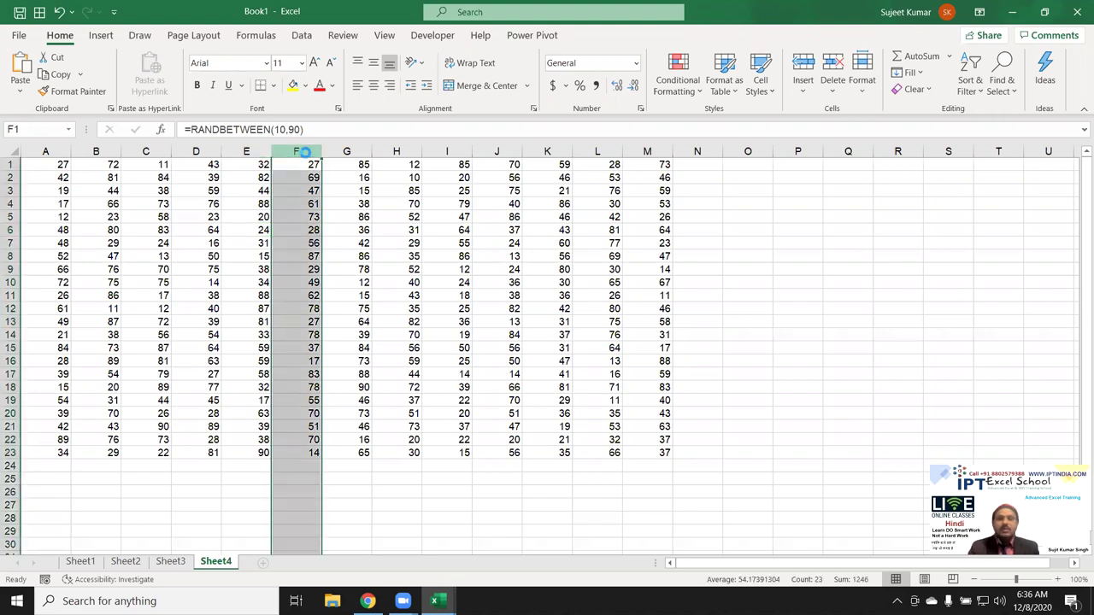
key(Delete)
click(389, 231)
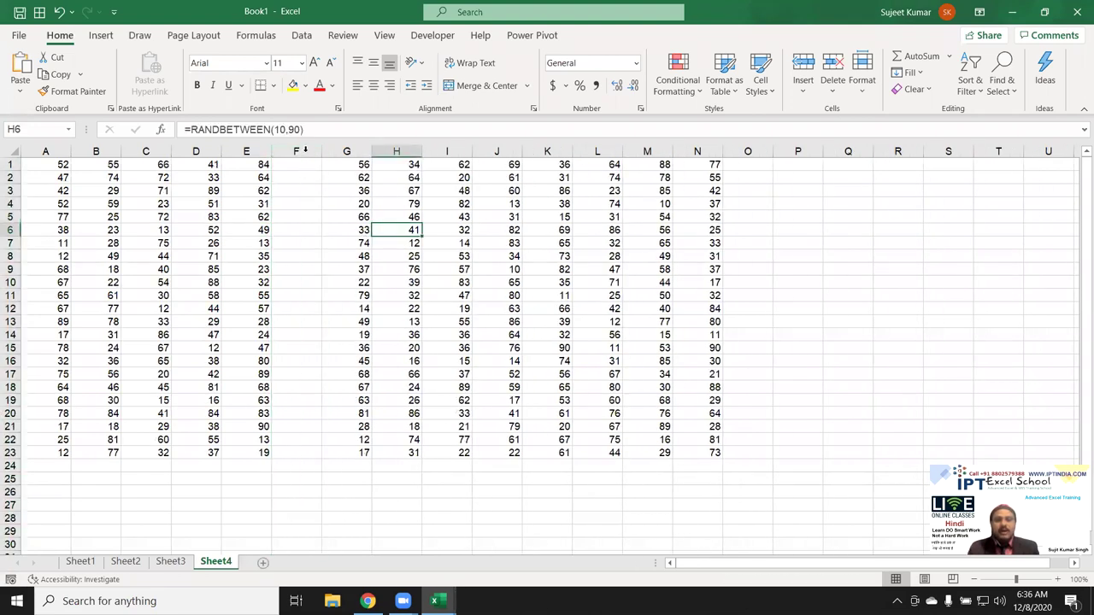
click(305, 149)
- Select the left block A1:E23, then the whole sheet, then just cell B3
click(66, 191)
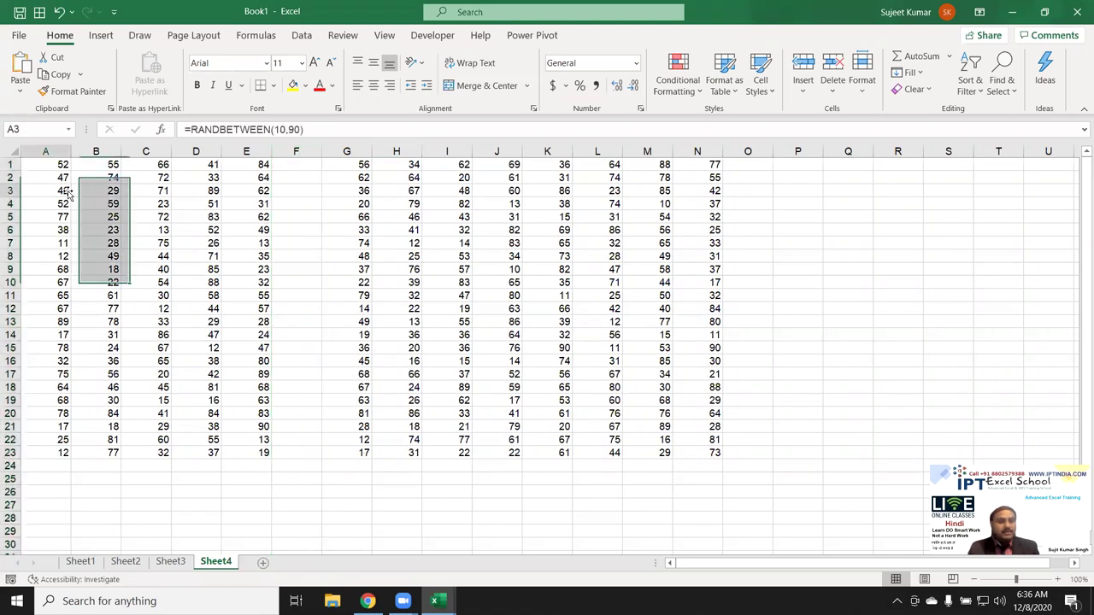
key(ctrl+a)
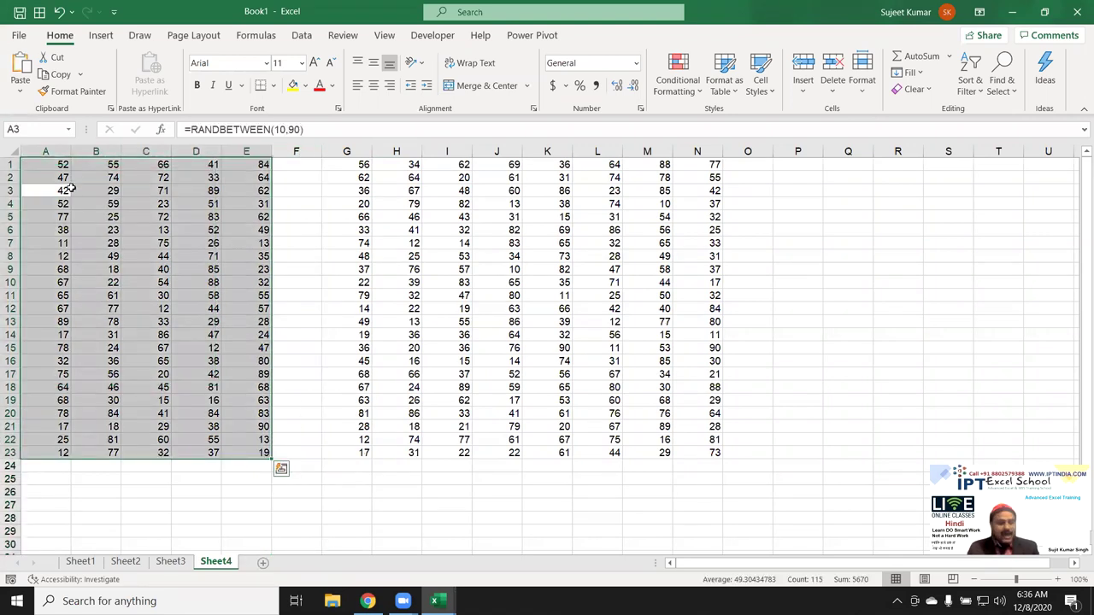
key(ctrl+a)
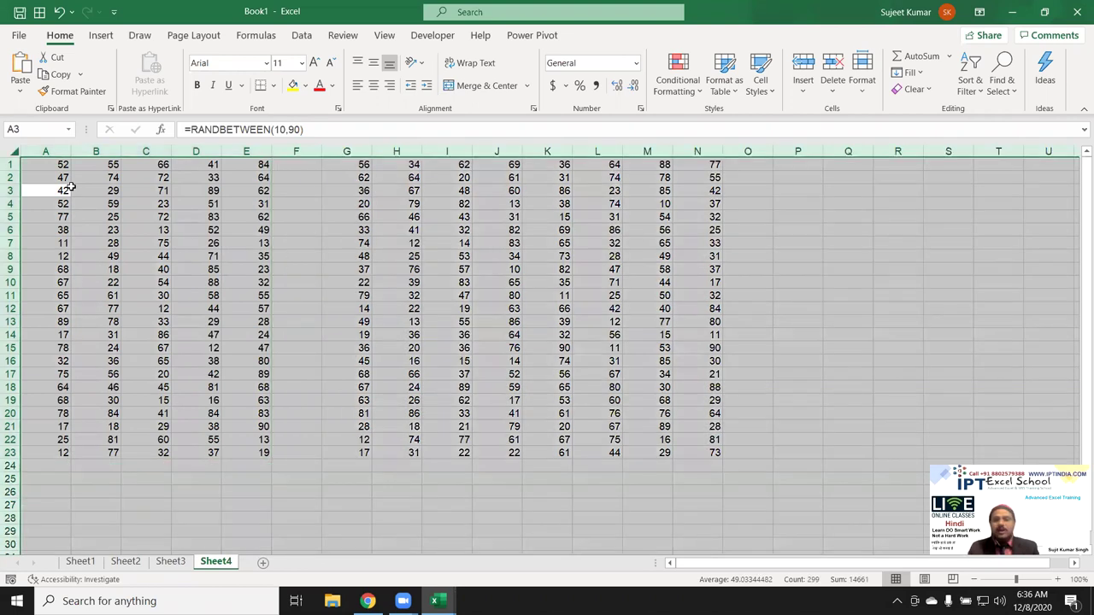
click(73, 190)
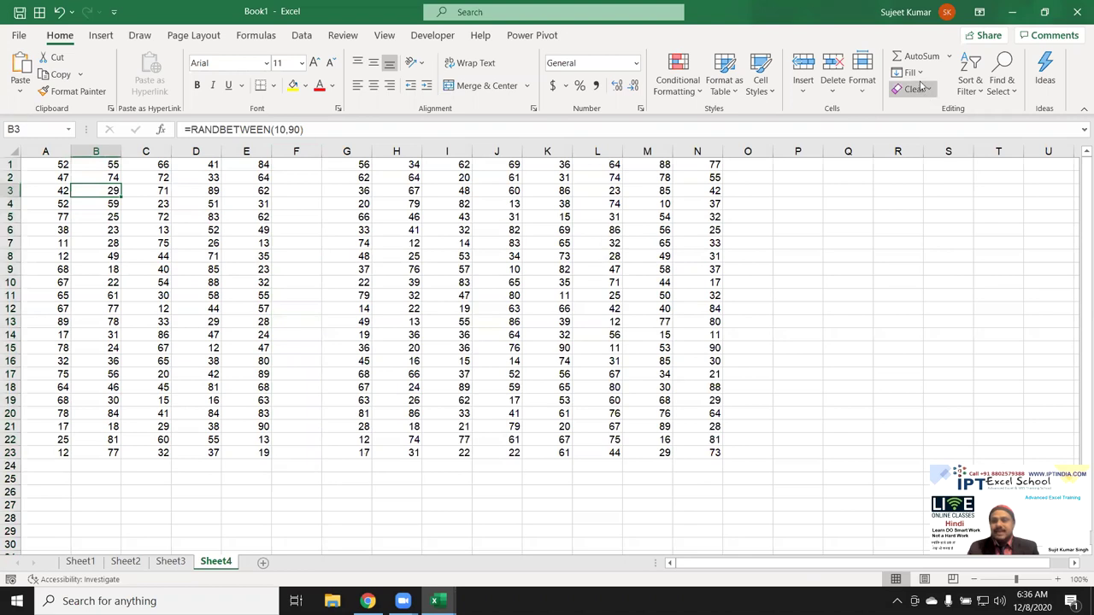
click(970, 75)
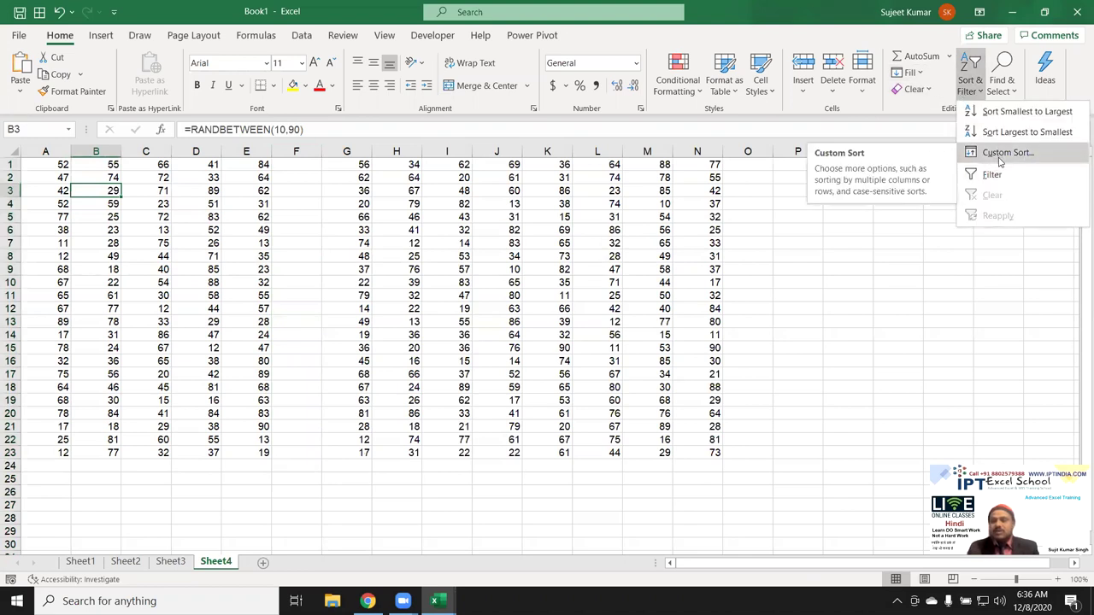
- Use Find & Select's Go To Special with Current region to select A1:E23
click(1001, 75)
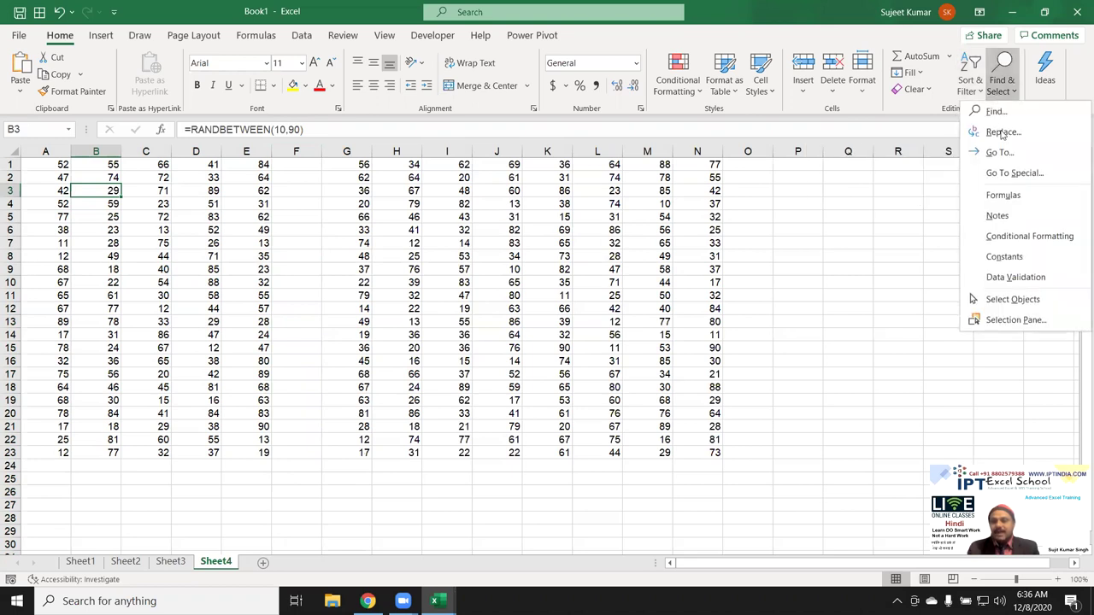
click(1013, 173)
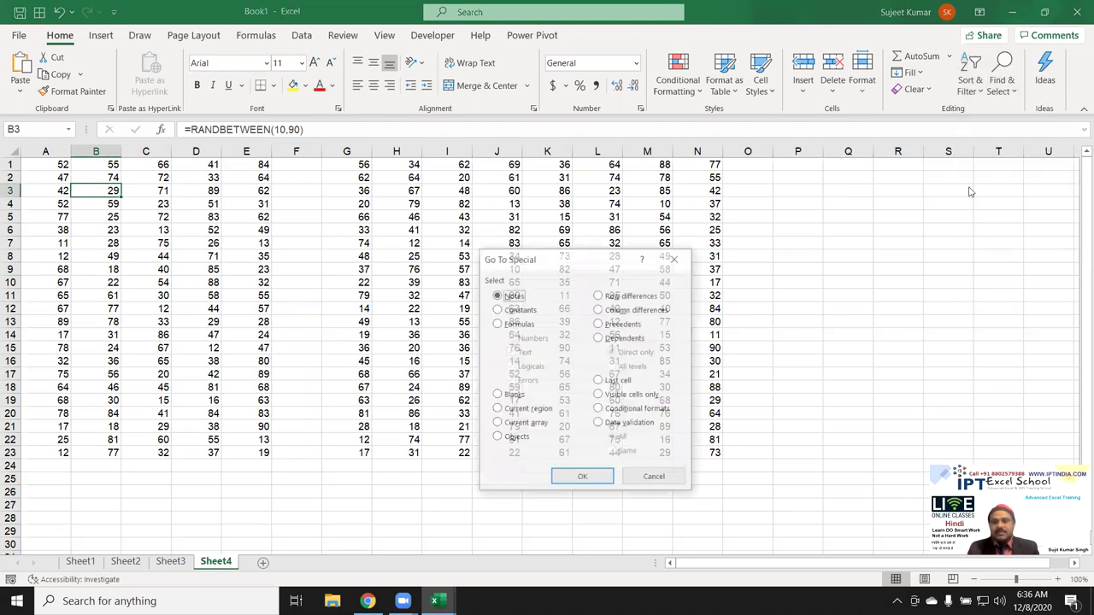
click(532, 410)
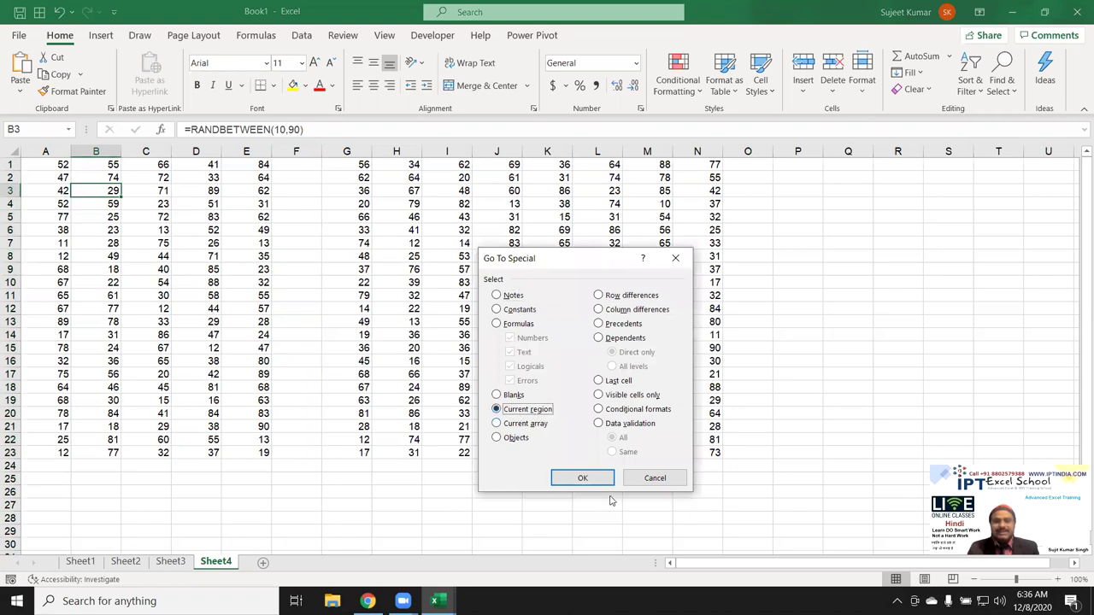
click(583, 477)
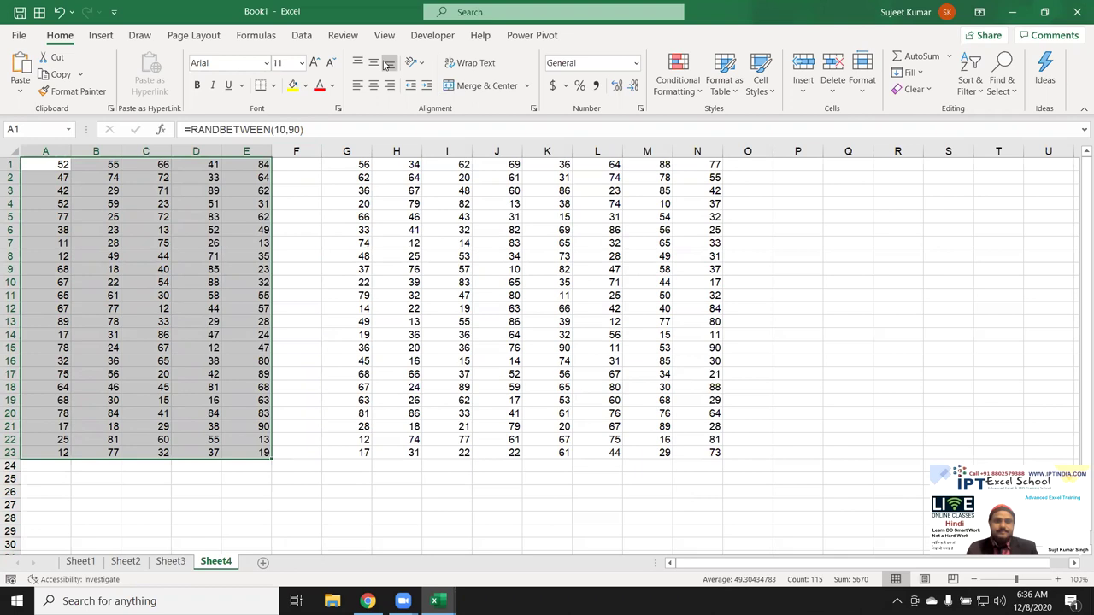
- Select A1:N23 across both number blocks, ending with a Shift-click on N23
click(298, 152)
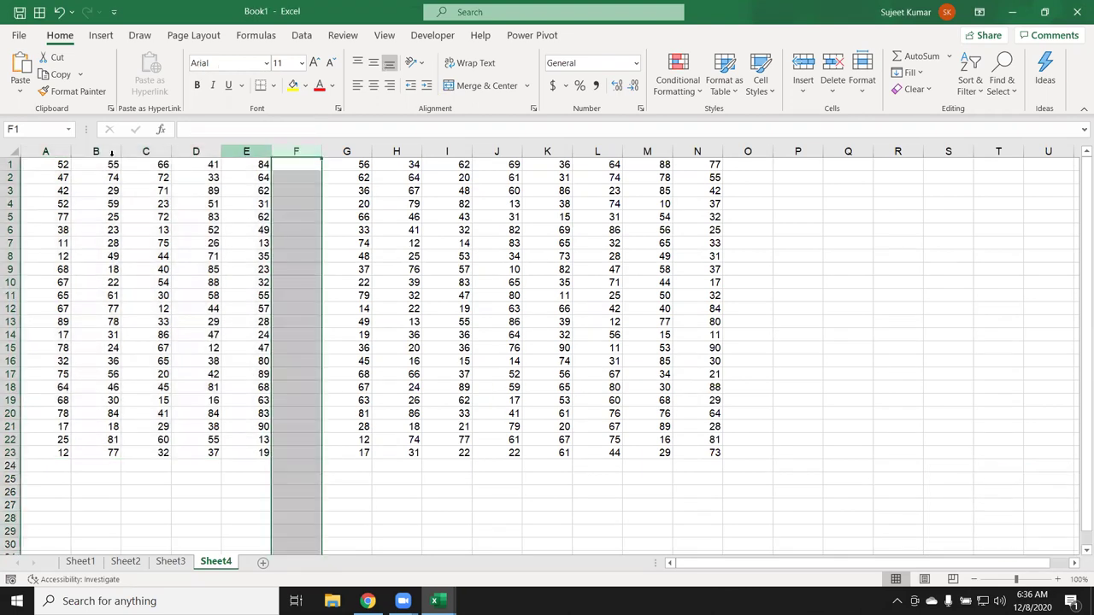
click(51, 161)
drag(51, 161, 708, 455)
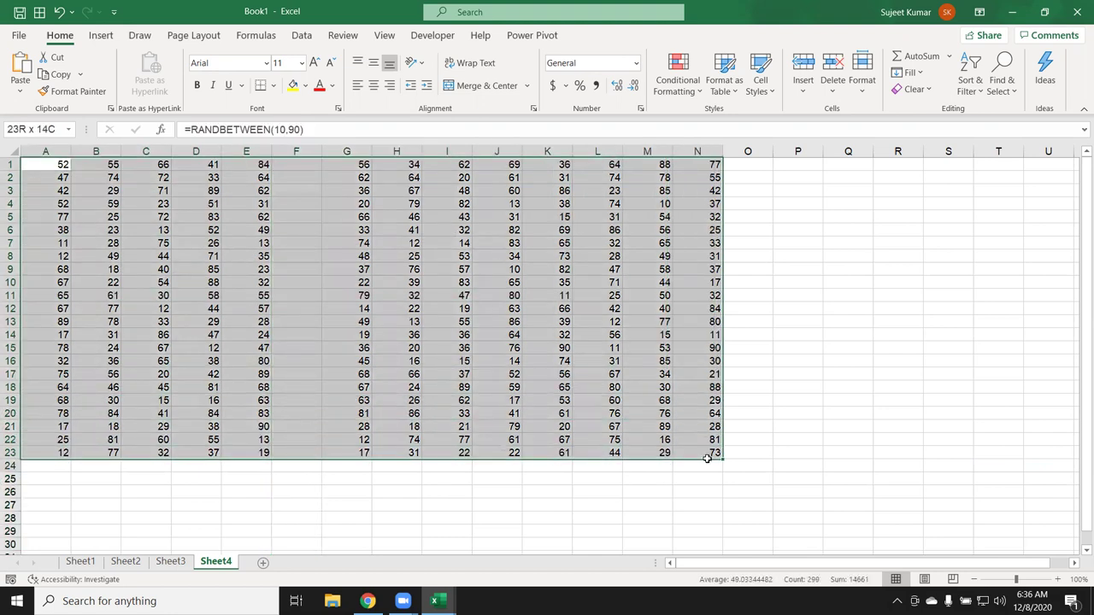
click(48, 164)
key(shift+Right)
key(shift+Right)
key(shift+Right)
key(shift+Right)
key(shift+Right)
key(shift+Right)
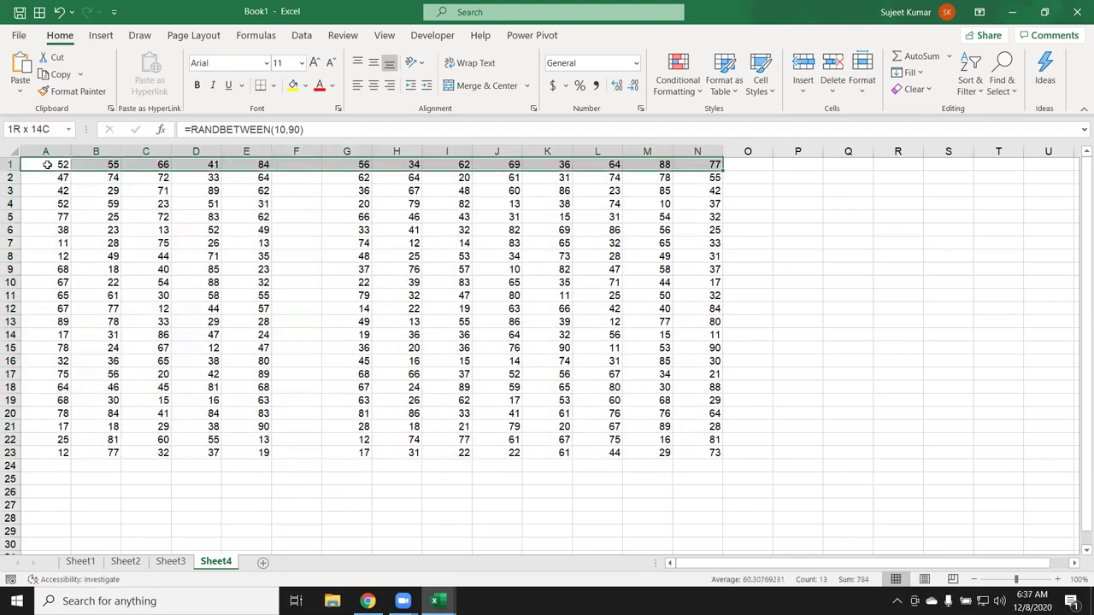
key(shift+Down)
key(shift+Down)
key(shift+Down)
key(shift+Down)
key(shift+Down)
key(shift+Down)
key(shift+Down)
key(shift+Down)
key(shift+Up)
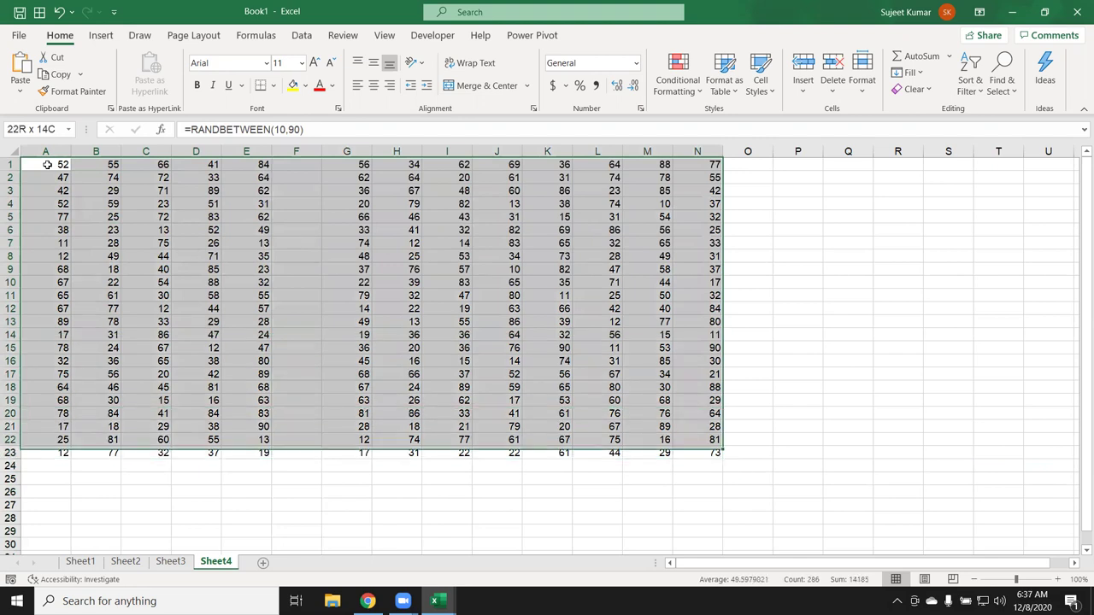
key(shift+Down)
click(53, 177)
click(53, 165)
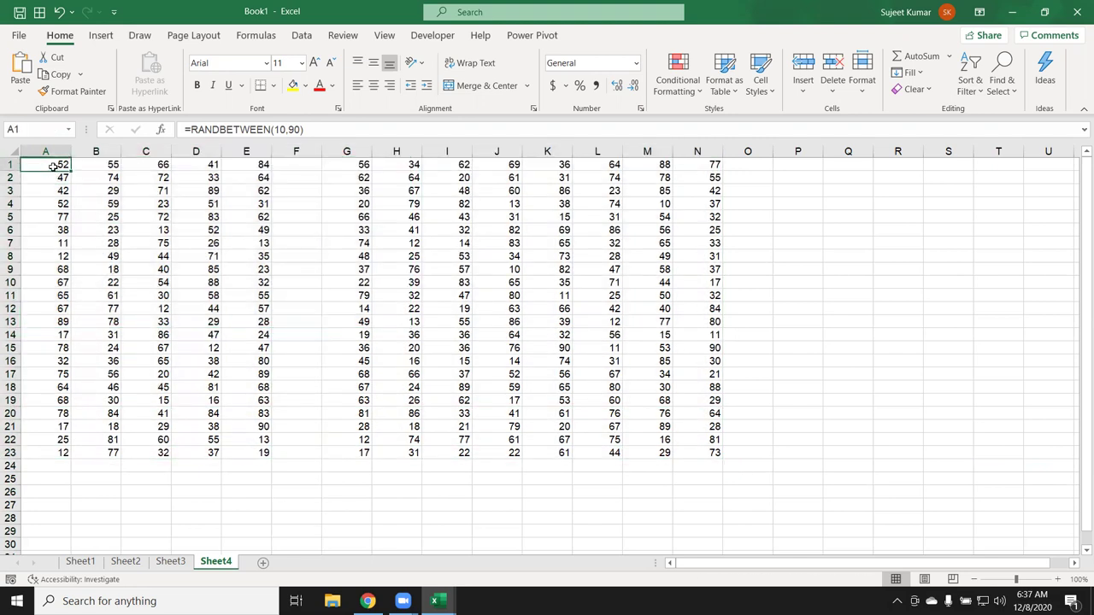
shift+click(710, 452)
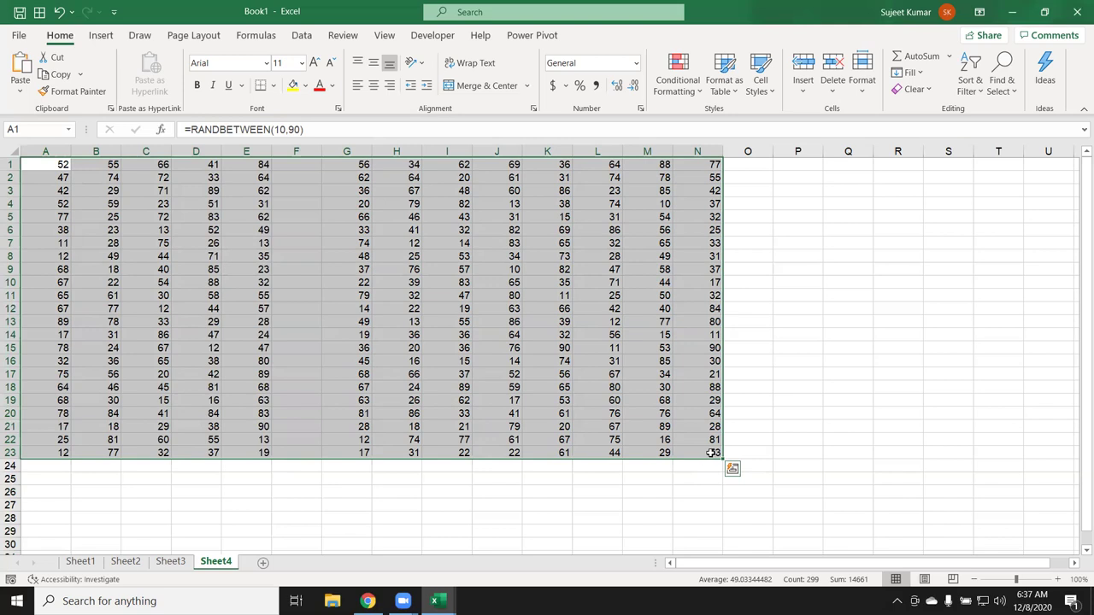
- Delete the empty column F and paste a copy of the A1:M23 grid at A24
click(295, 151)
key(ctrl+minus)
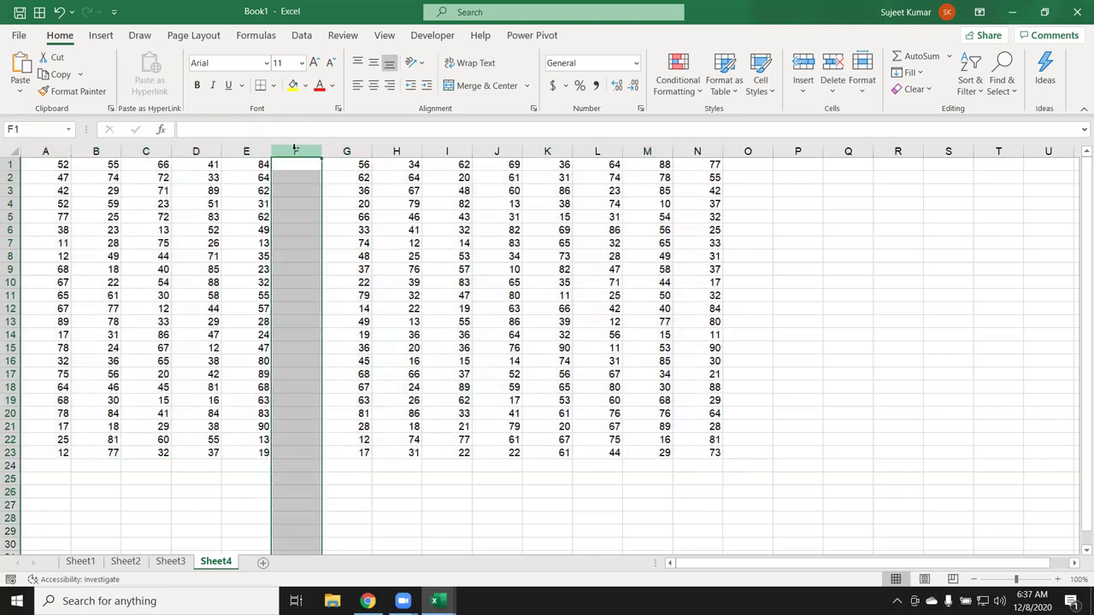
drag(45, 164, 647, 452)
key(ctrl+c)
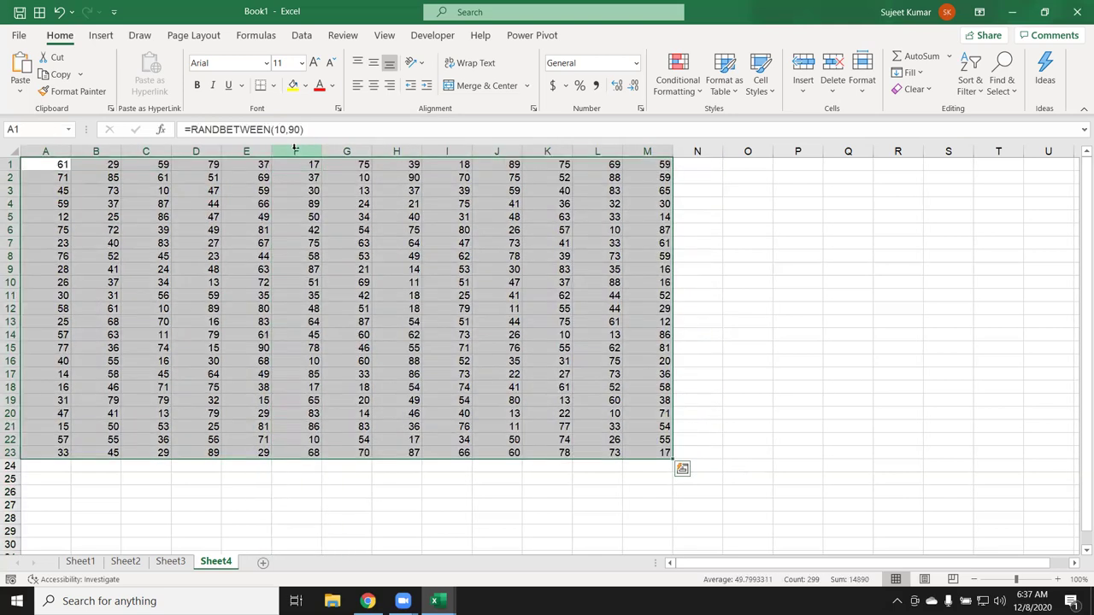
click(54, 469)
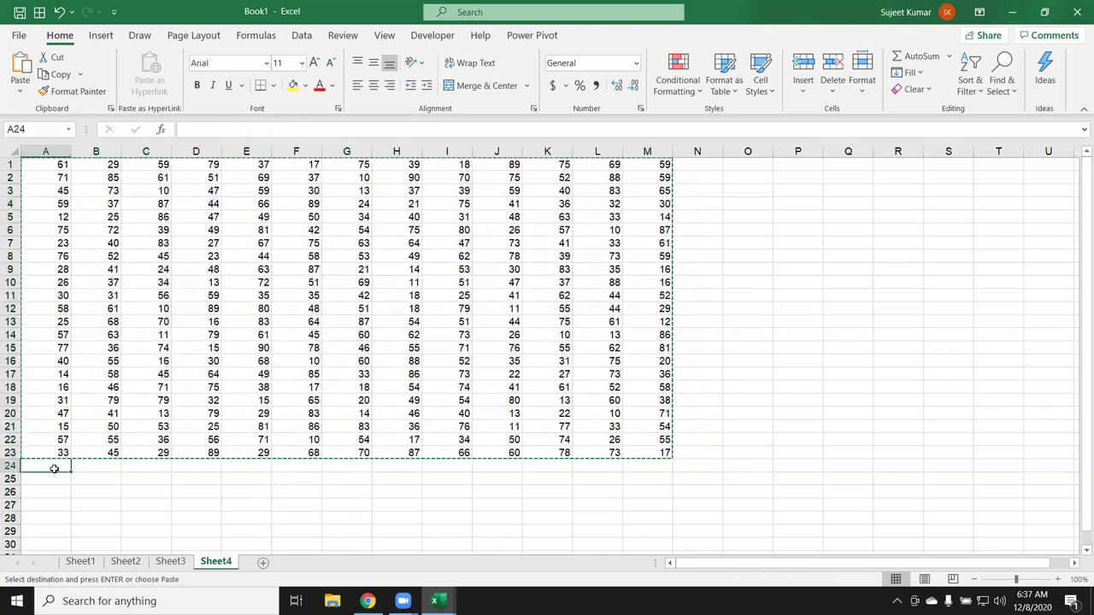
key(ctrl+v)
- Paste further copies of the grid at A47 and A70
scroll(55, 540, down, 6)
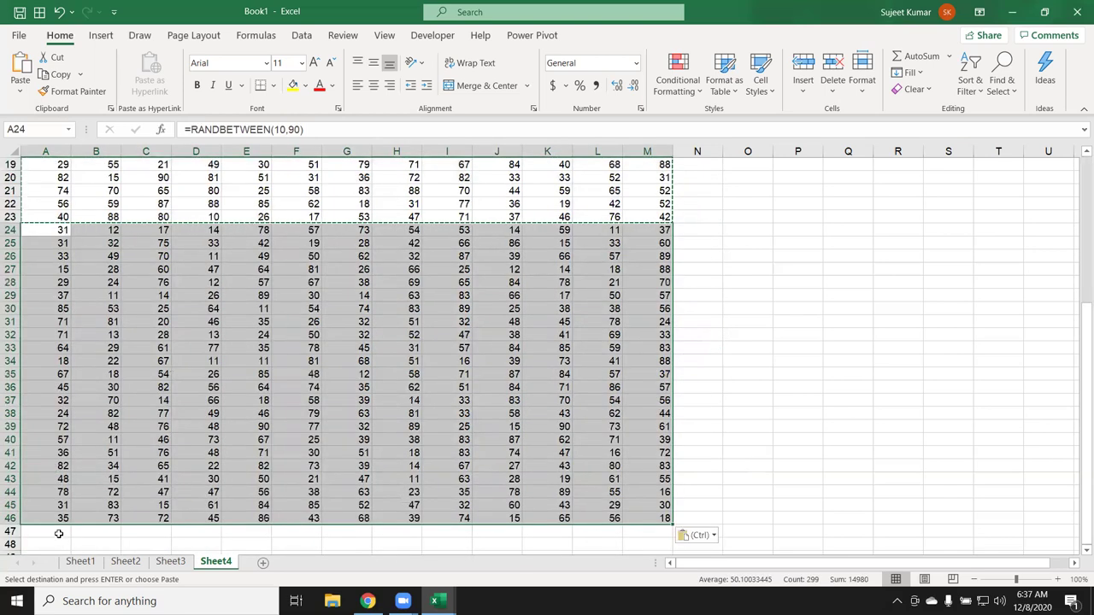
click(59, 533)
key(ctrl+v)
scroll(59, 538, down, 6)
scroll(59, 543, down, 4)
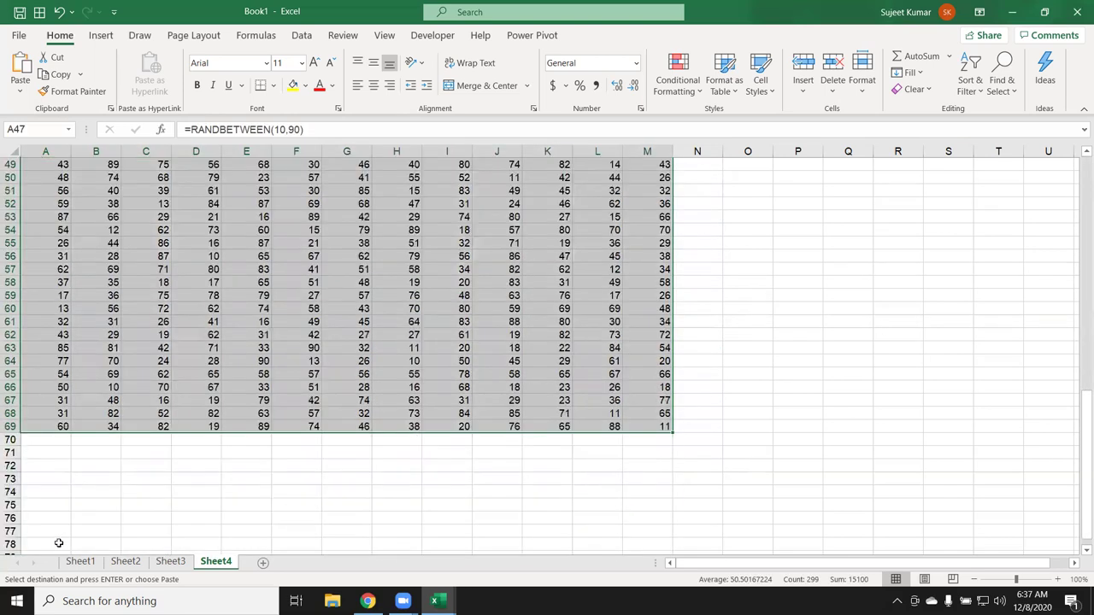
click(58, 451)
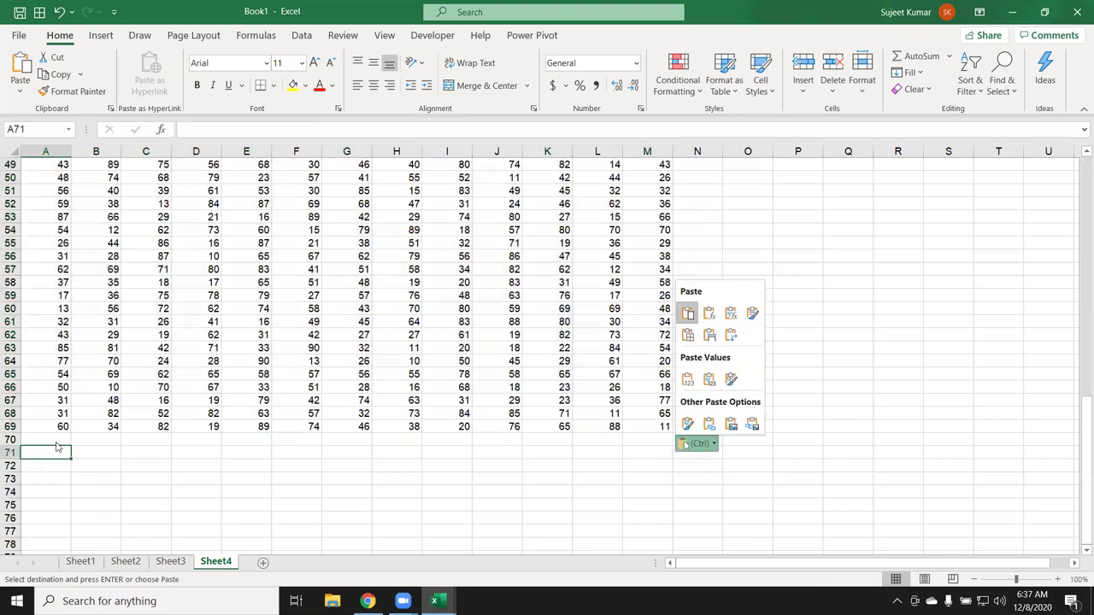
click(55, 437)
key(ctrl+v)
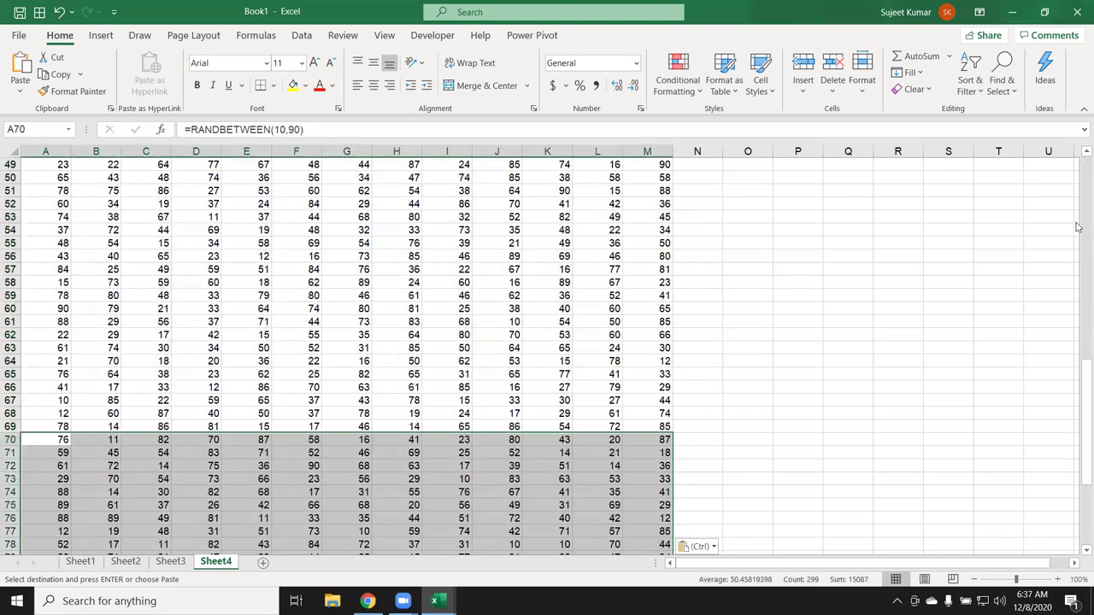
- Return to cell A1, then jump to the last filled row of column A
scroll(1076, 226, up, 10)
scroll(1077, 208, up, 5)
scroll(1076, 208, up, 1)
scroll(68, 176, down, 7)
scroll(68, 176, down, 14)
scroll(44, 165, up, 3)
click(44, 165)
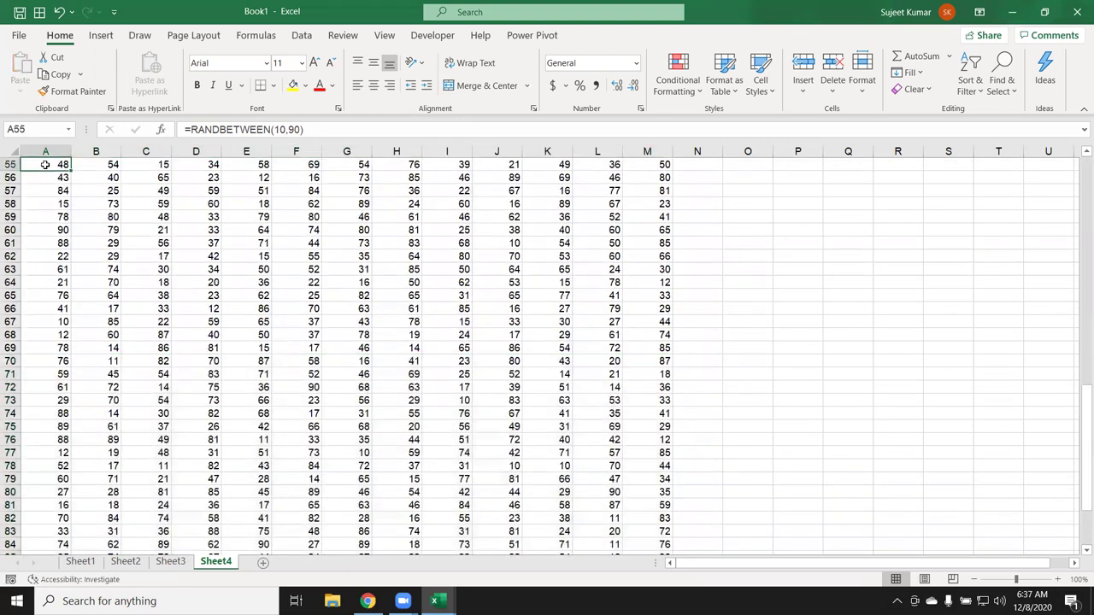
key(ctrl+Home)
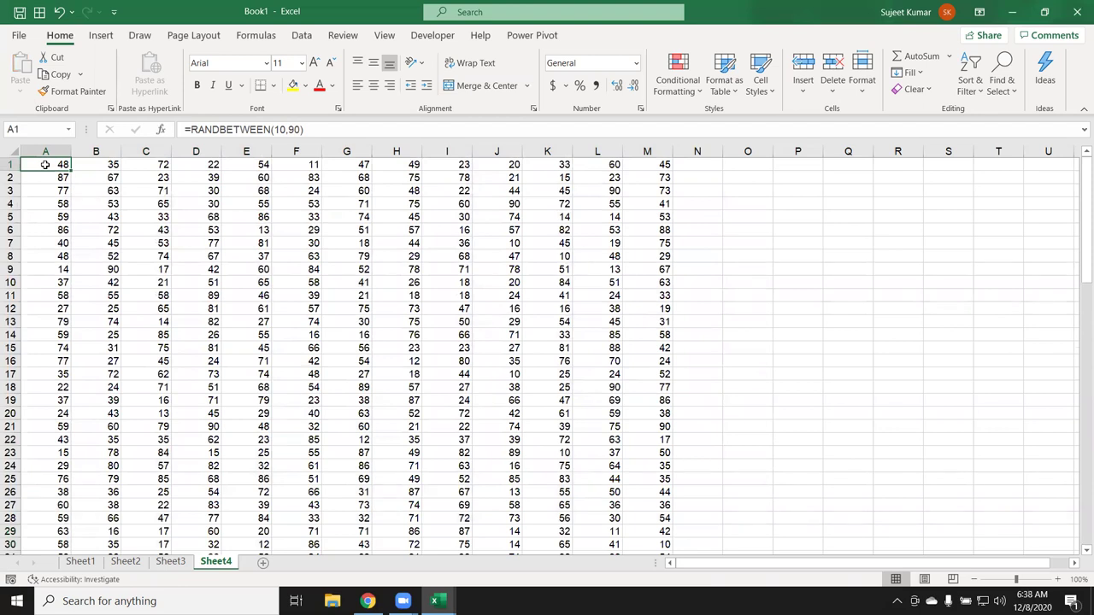
key(ctrl+Down)
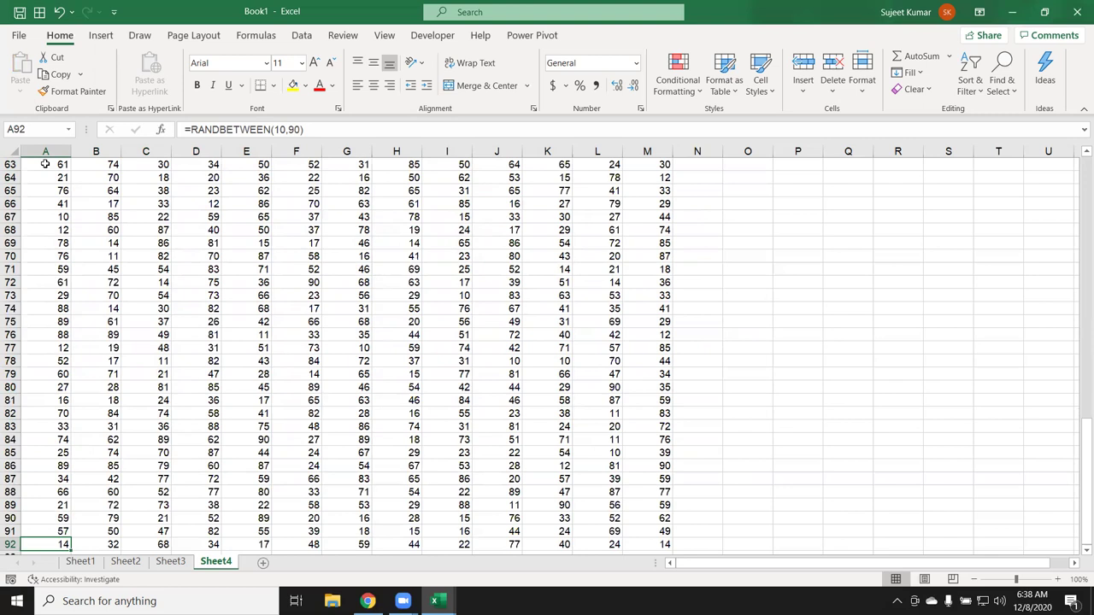
- Jump around the grid's edges with Ctrl+arrow keys, ending back at A1
key(ctrl+Right)
key(ctrl+Up)
key(ctrl+Left)
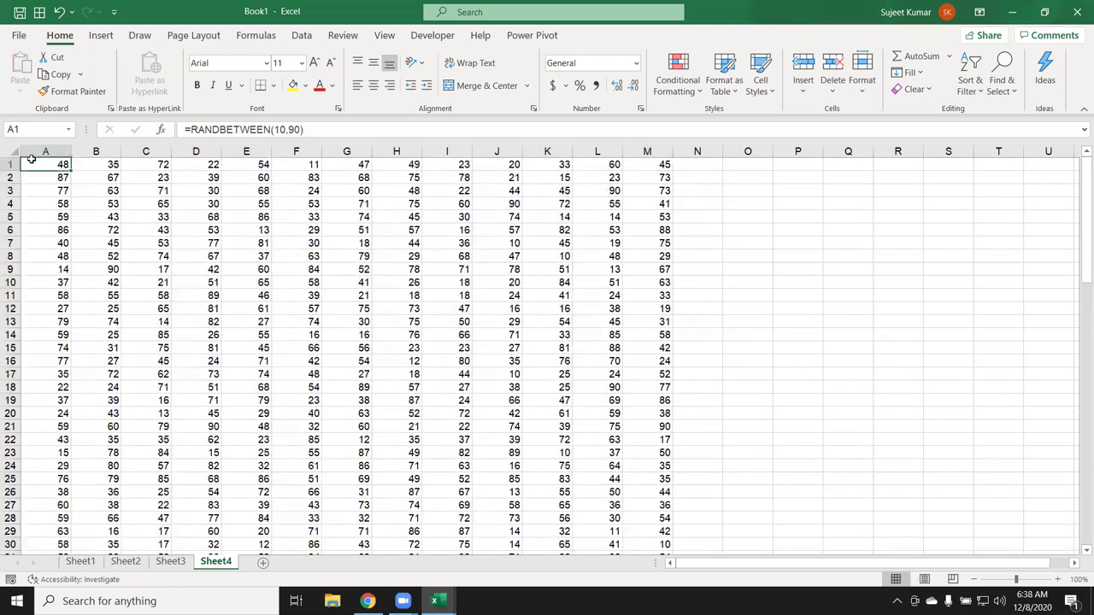
key(ctrl+Down)
key(ctrl+Right)
key(ctrl+Up)
key(ctrl+Left)
key(Down)
key(Up)
- Check the grid's last row, the empty cell below, and the sheet's final row, then return to A1
key(ctrl+Down)
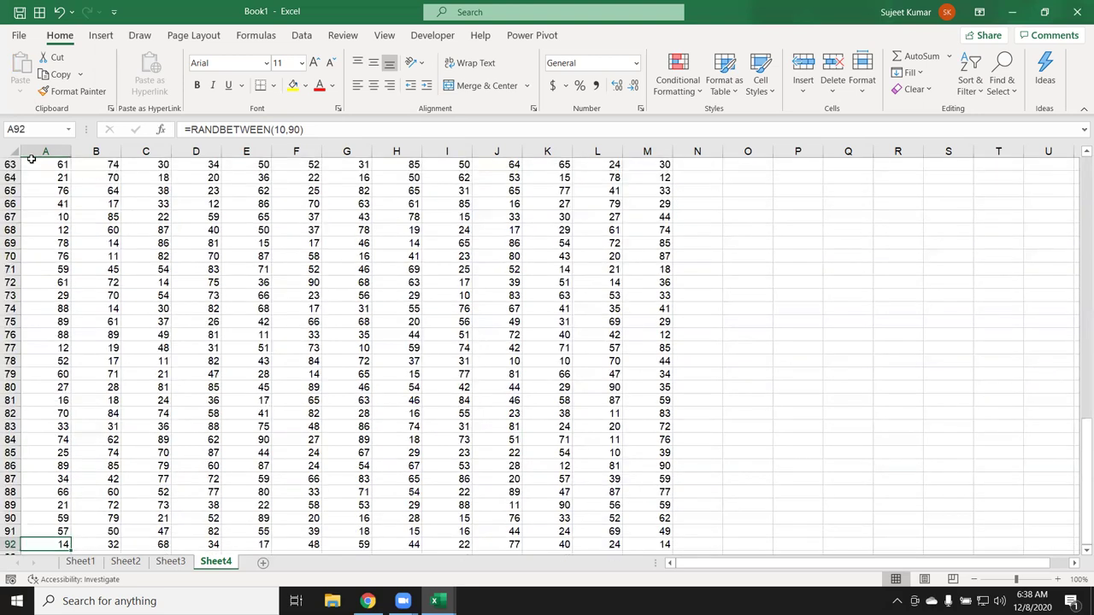
scroll(11, 198, down, 2)
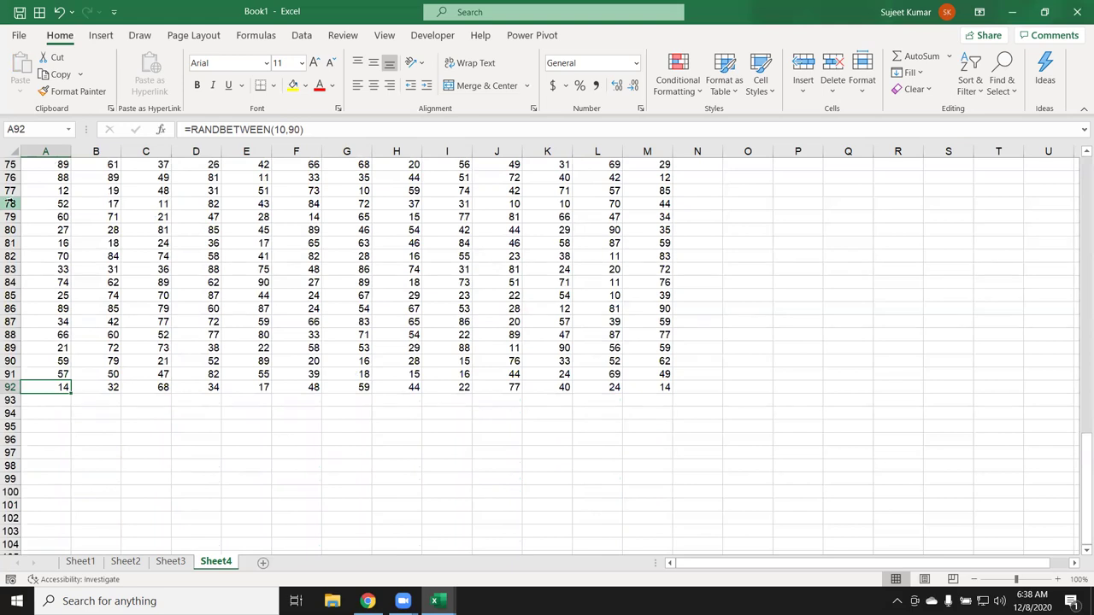
click(46, 400)
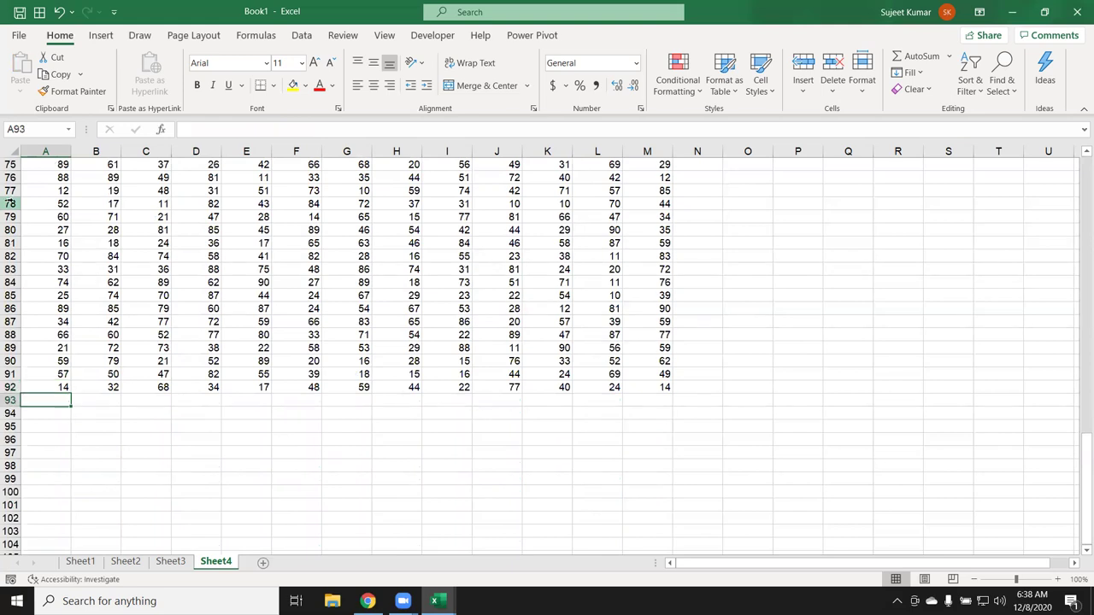
key(ctrl+Down)
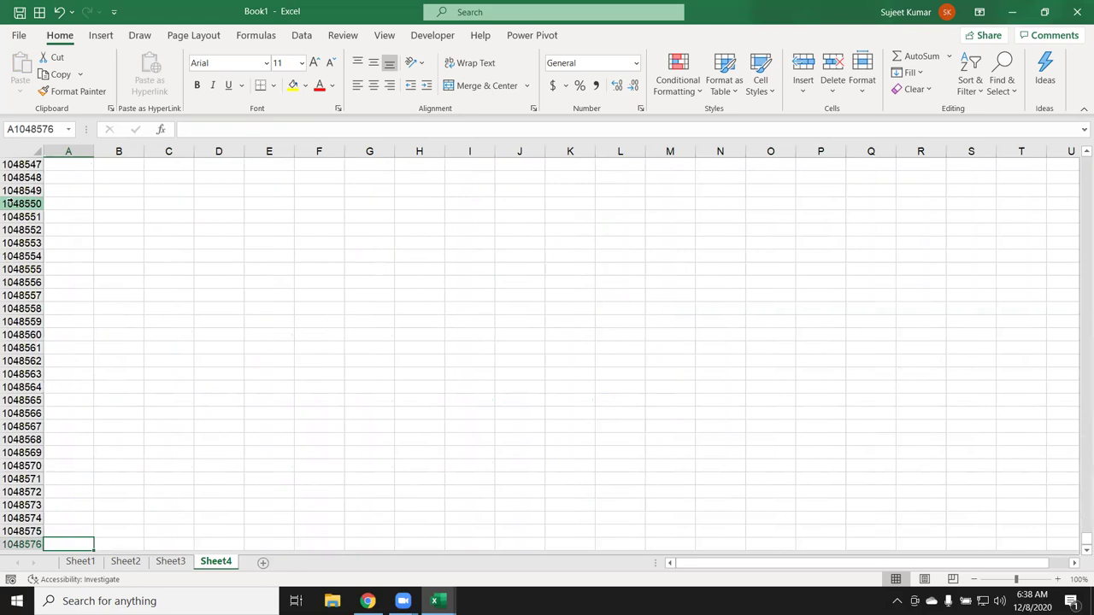
key(ctrl+Up)
key(ctrl+Up)
- Clear cell A5 and move further down column A
key(Down)
key(Down)
key(Down)
key(Down)
key(Delete)
key(Down)
key(Down)
key(Down)
key(Down)
key(Down)
key(Down)
key(Down)
- Clear cells A12 and A18, then jump between column A's block edges with Ctrl+Down/Up
key(Delete)
key(Down)
key(Down)
key(Down)
key(Down)
key(Down)
key(Down)
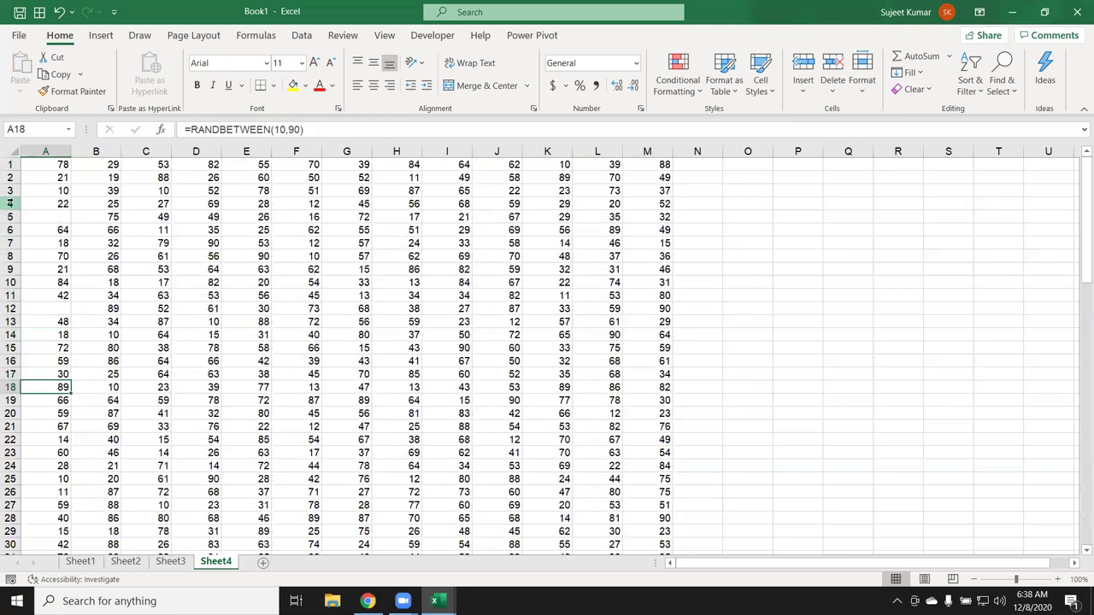
key(Delete)
key(Up)
key(Up)
key(Up)
key(Up)
key(Up)
key(Up)
key(Up)
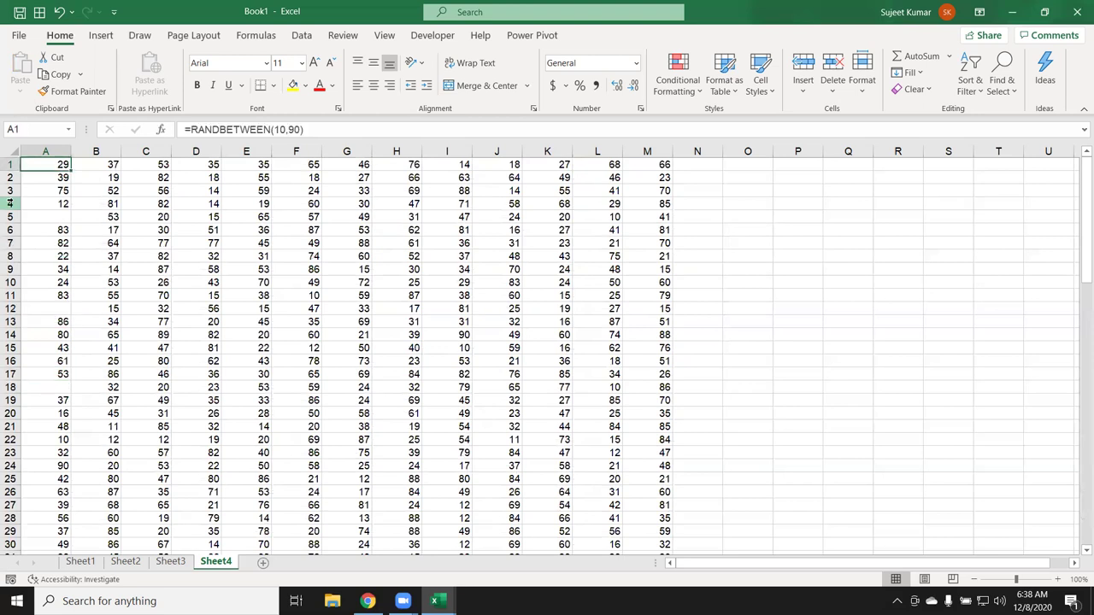
key(ctrl+Down)
key(ctrl+Down)
key(ctrl+Down)
key(ctrl+Down)
key(ctrl+Down)
key(ctrl+Down)
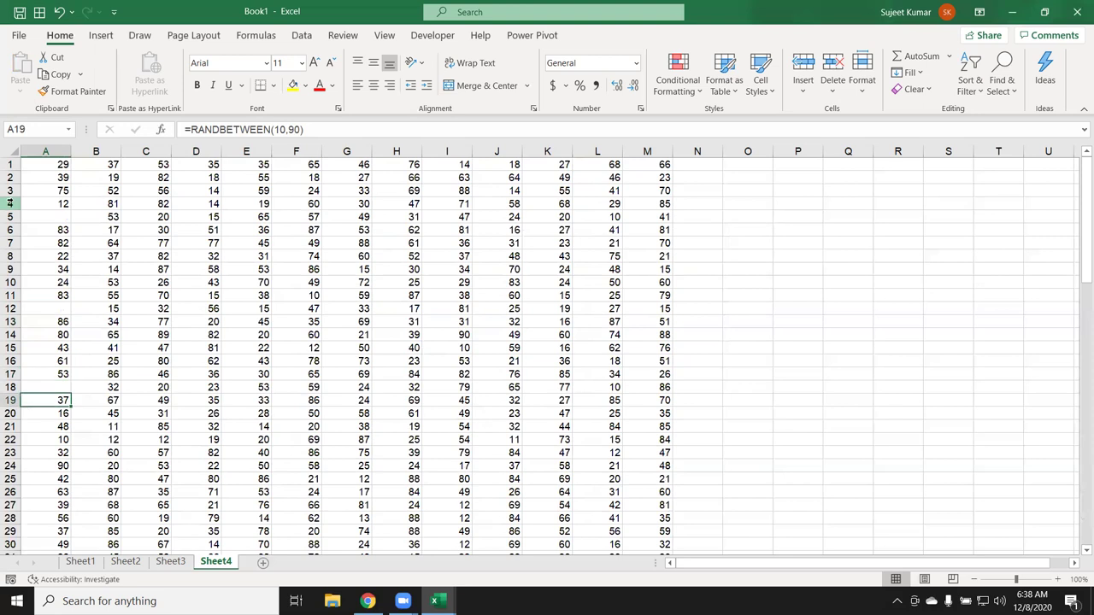
key(ctrl+Up)
key(ctrl+Up)
key(ctrl+Up)
key(ctrl+Up)
key(ctrl+Up)
key(ctrl+Up)
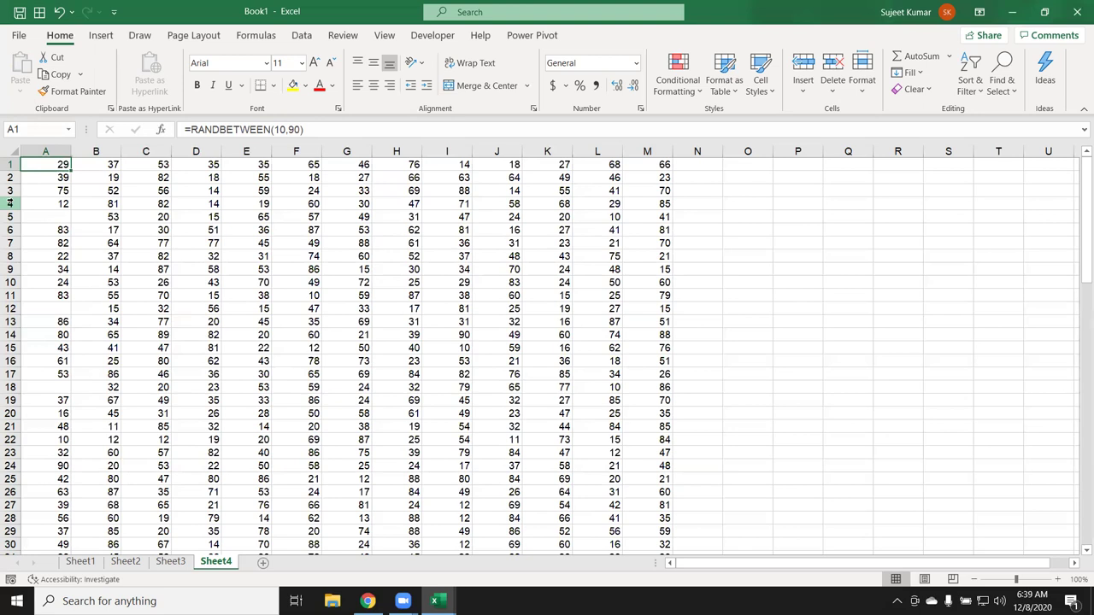
click(60, 256)
click(54, 162)
click(18, 129)
text(a65000)
key(Escape)
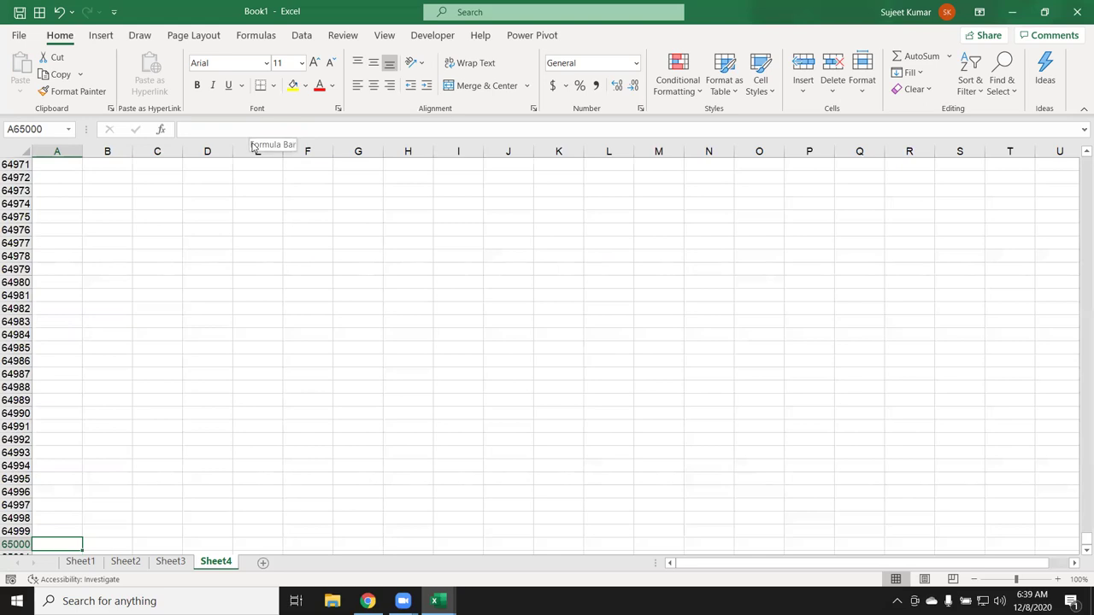
key(ctrl+Up)
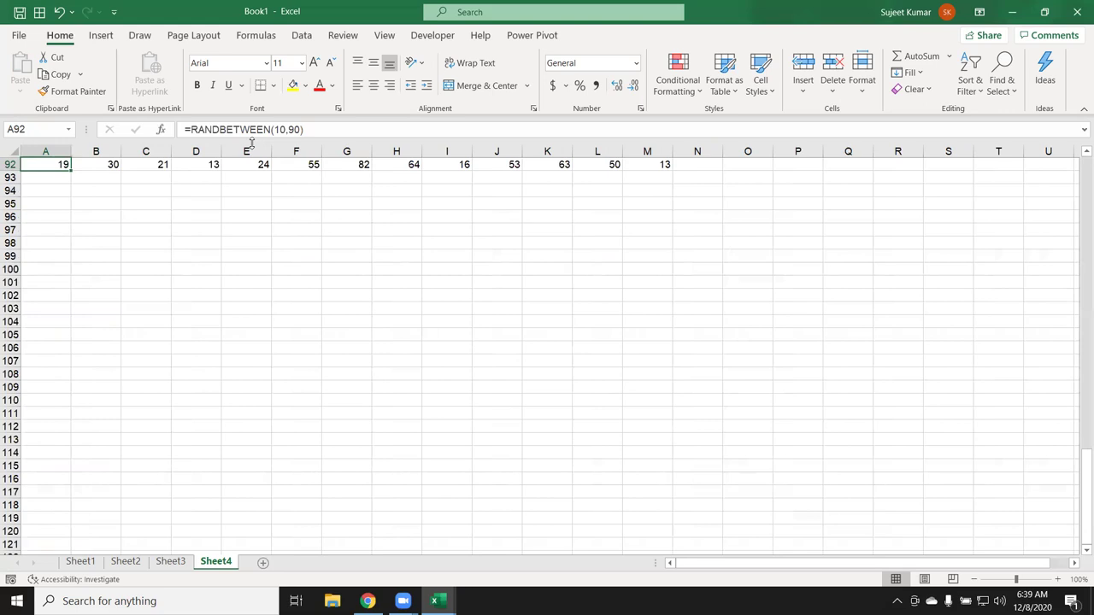
scroll(496, 214, up, 8)
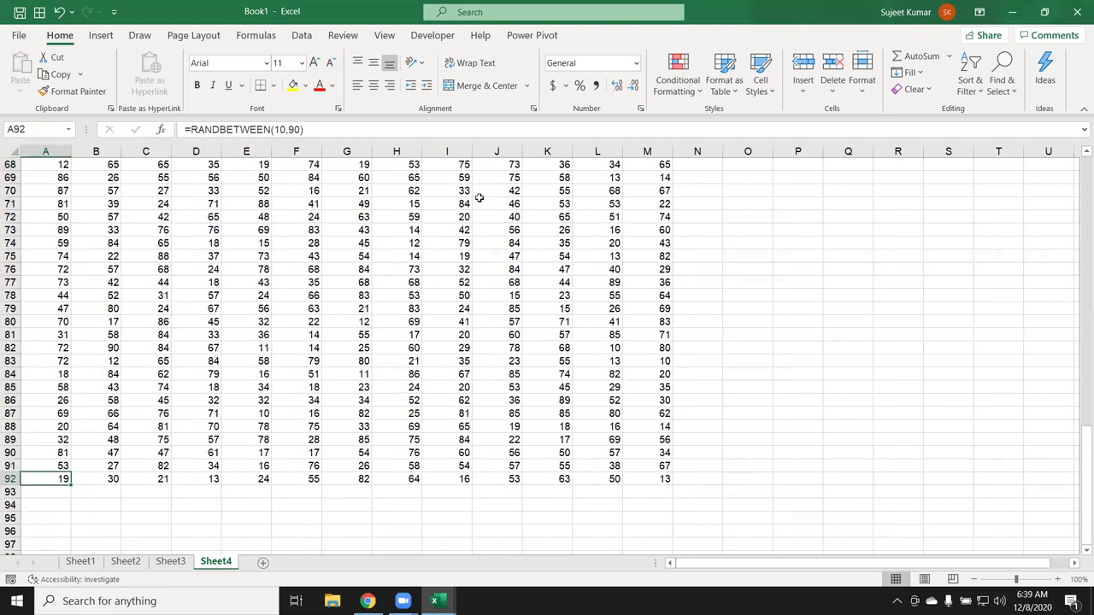
scroll(478, 196, up, 4)
scroll(475, 201, up, 5)
scroll(1030, 399, up, 5)
scroll(1031, 281, up, 7)
scroll(1078, 267, up, 2)
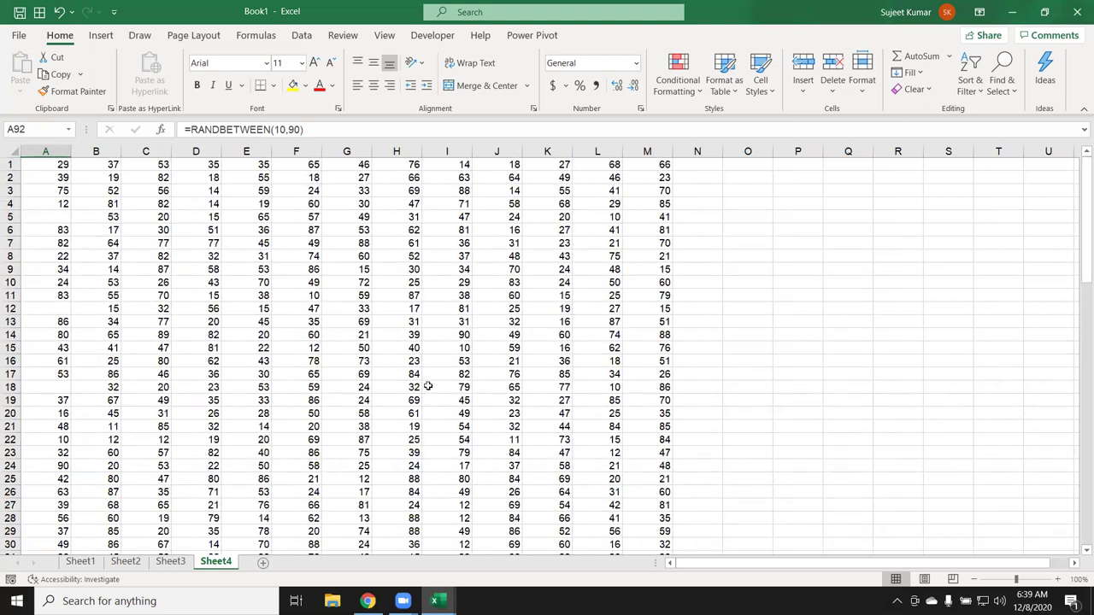
- Enter 5 in A18, 2 in A12 and 5 in A5
click(58, 390)
text(5)
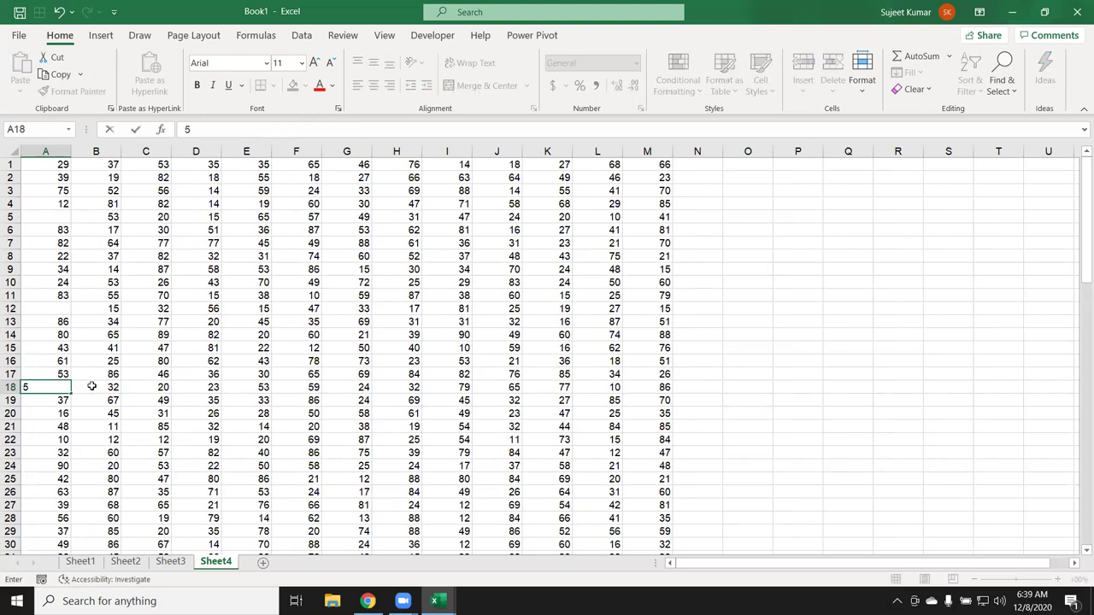
key(Up)
key(Up)
key(Up)
key(Up)
key(Up)
text(2)
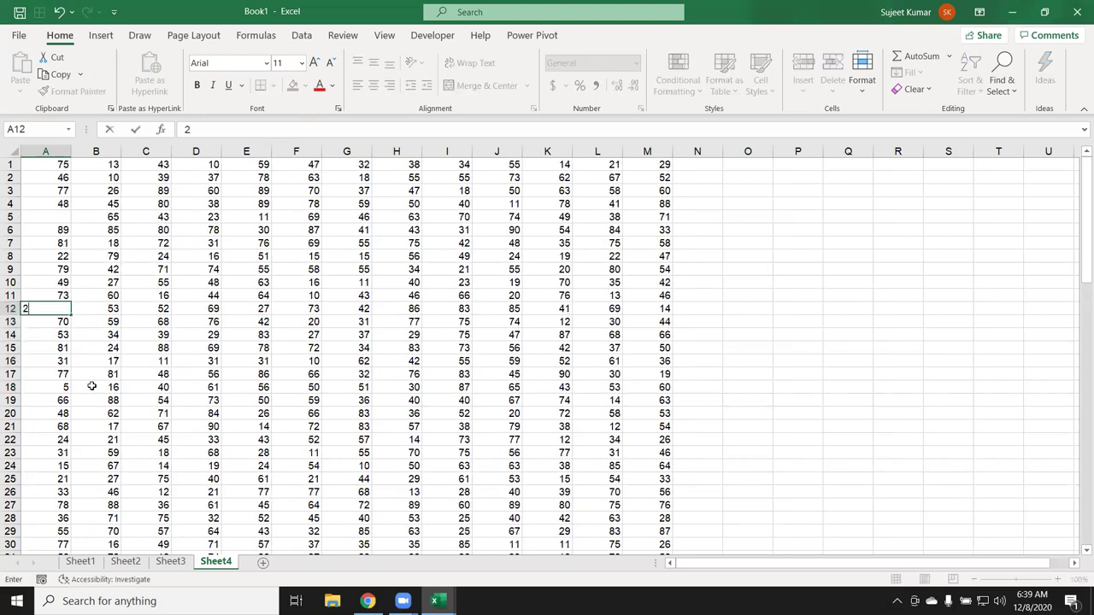
key(Up)
key(Up)
key(Up)
key(Up)
key(Up)
key(Up)
text(5)
key(Up)
key(Up)
key(Up)
key(Up)
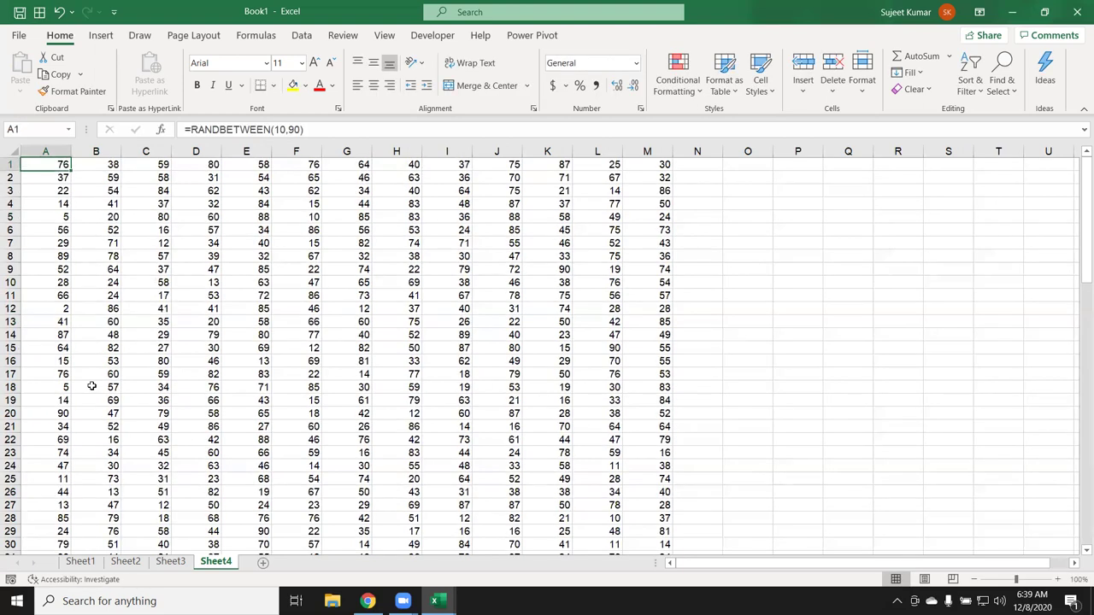
- Delete every row from row 22 downward
key(ctrl+shift+Right)
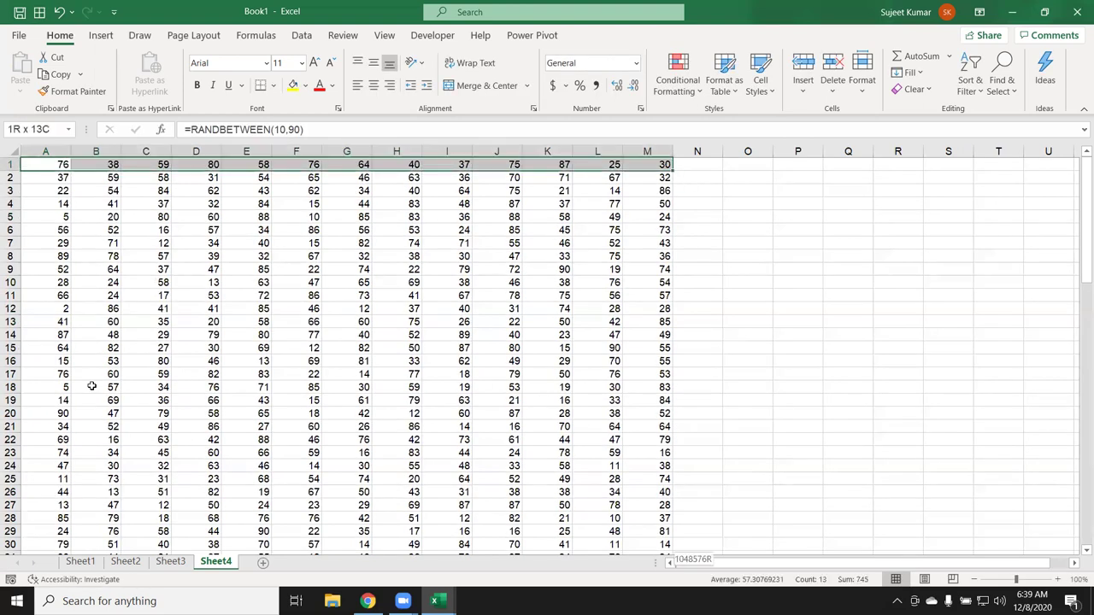
key(ctrl+shift+Down)
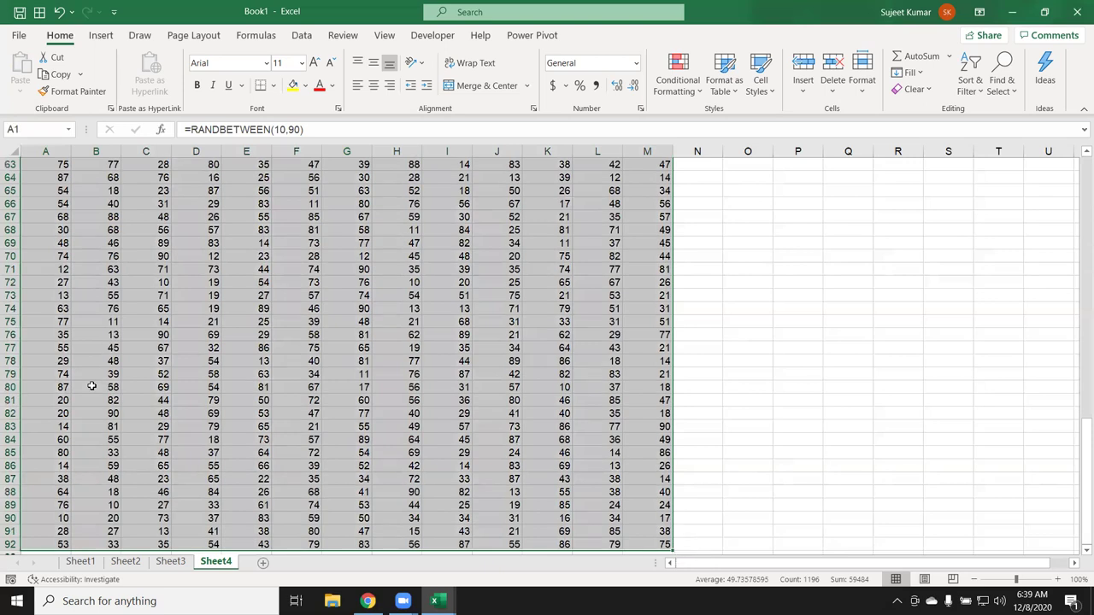
key(Down)
key(Down)
key(Down)
key(Down)
key(Down)
key(Down)
key(Down)
key(Down)
key(Down)
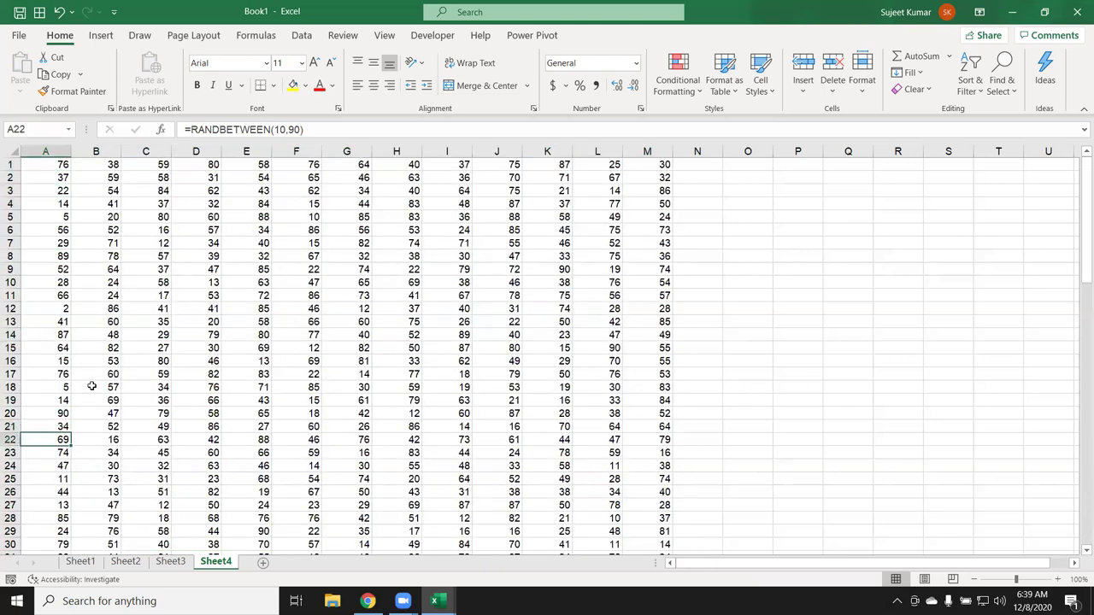
key(shift+space)
key(ctrl+shift+Down)
key(ctrl+minus)
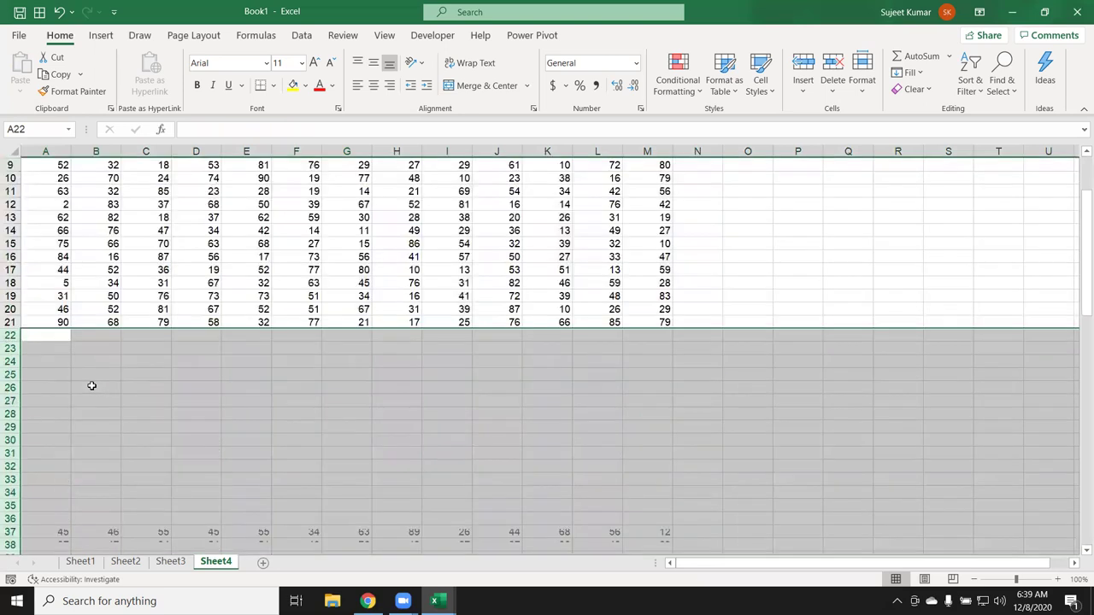
- Confirm the grid now spans A1:M21, then move to cell N2
key(ctrl+Home)
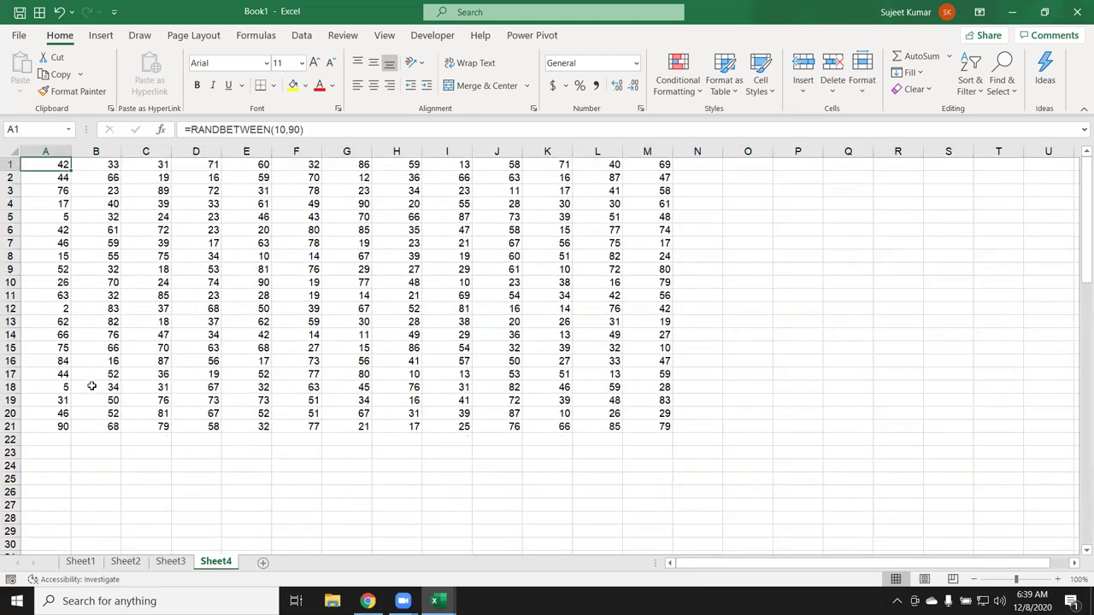
key(ctrl+shift+Right)
key(ctrl+shift+Down)
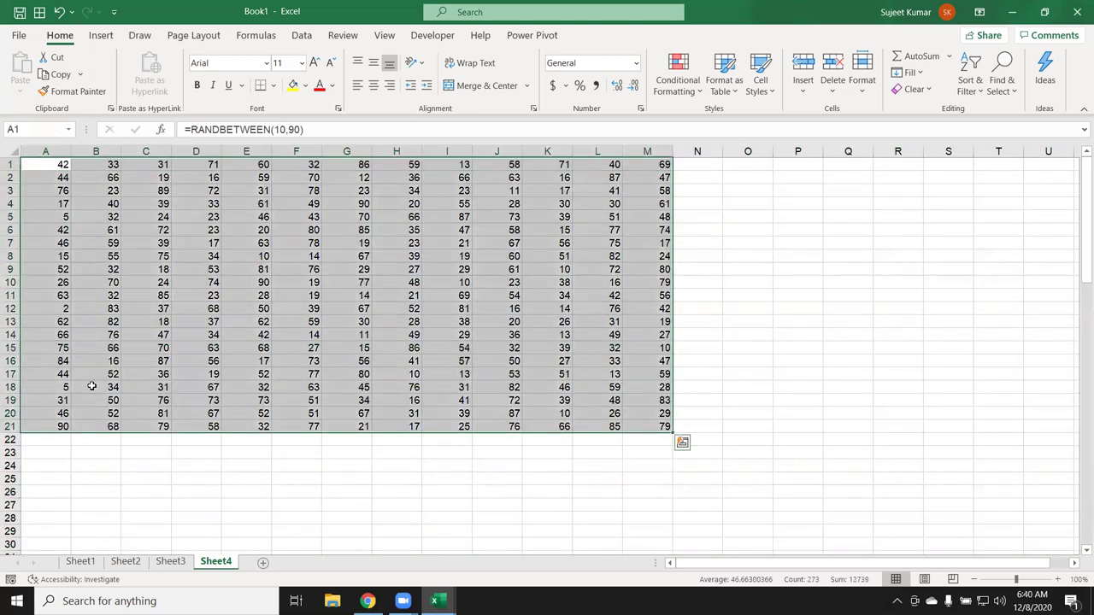
key(ctrl+Home)
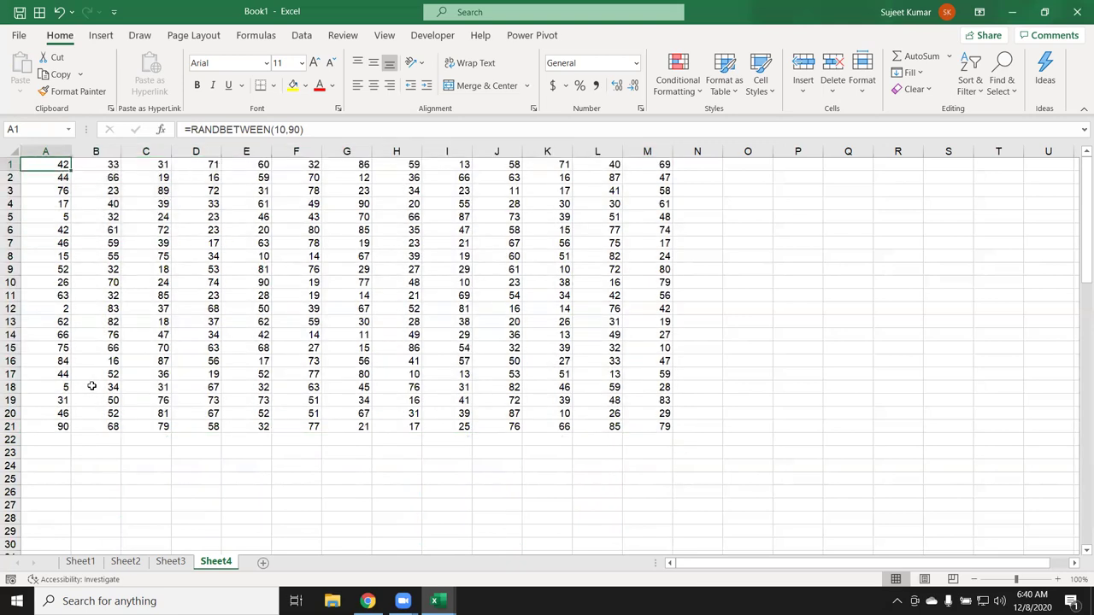
key(ctrl+Right)
key(Right)
key(Down)
- Type 'a' into N2, O3 and P3, then select the data region A1:P21
text(a)
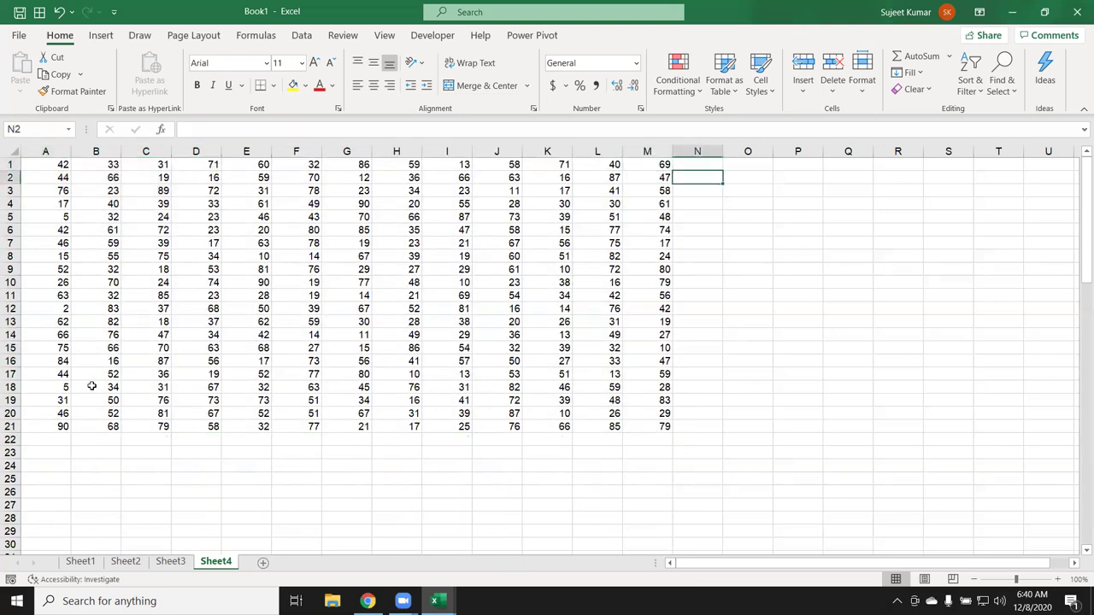
key(Tab)
key(Down)
text(a)
key(Tab)
text(a)
key(Up)
key(Left)
key(Left)
key(Left)
key(Left)
key(Left)
key(ctrl+a)
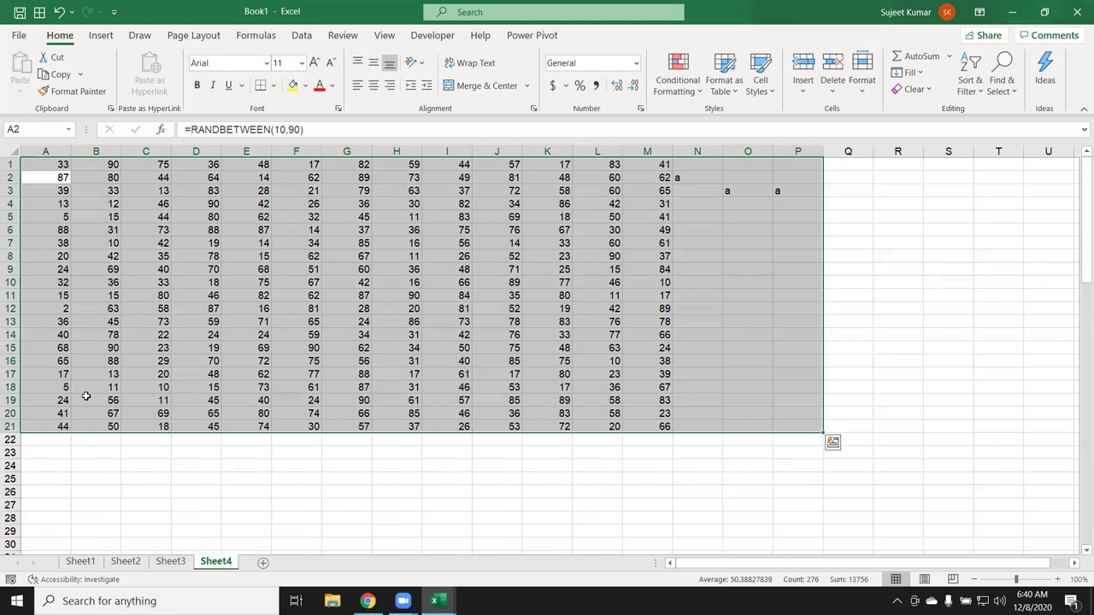
- Insert a blank column at G, then select the left block A1:F21
click(329, 148)
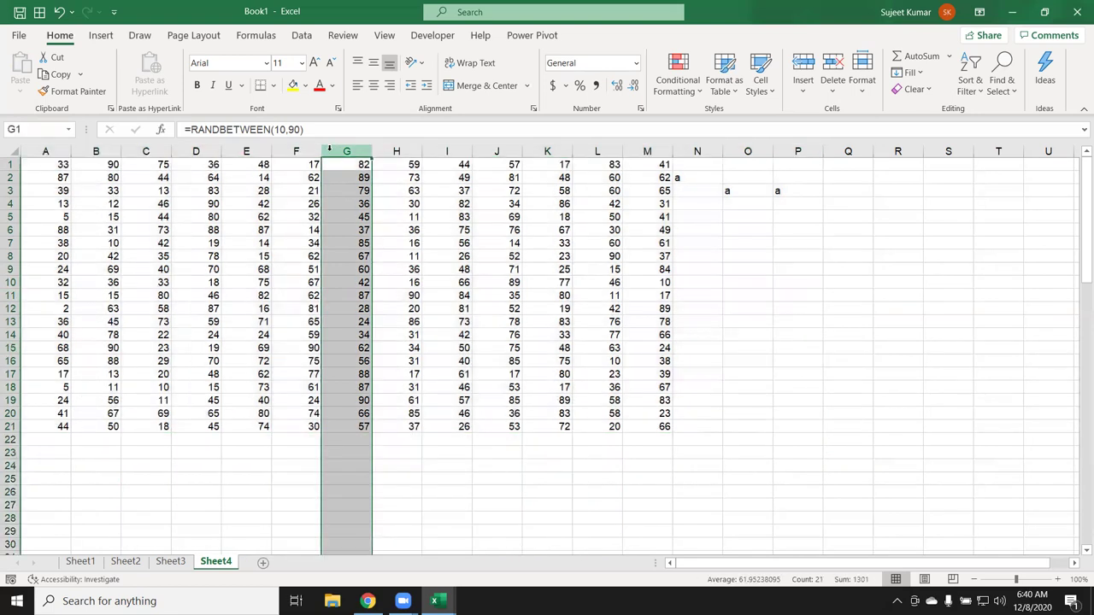
key(ctrl+shift+plus)
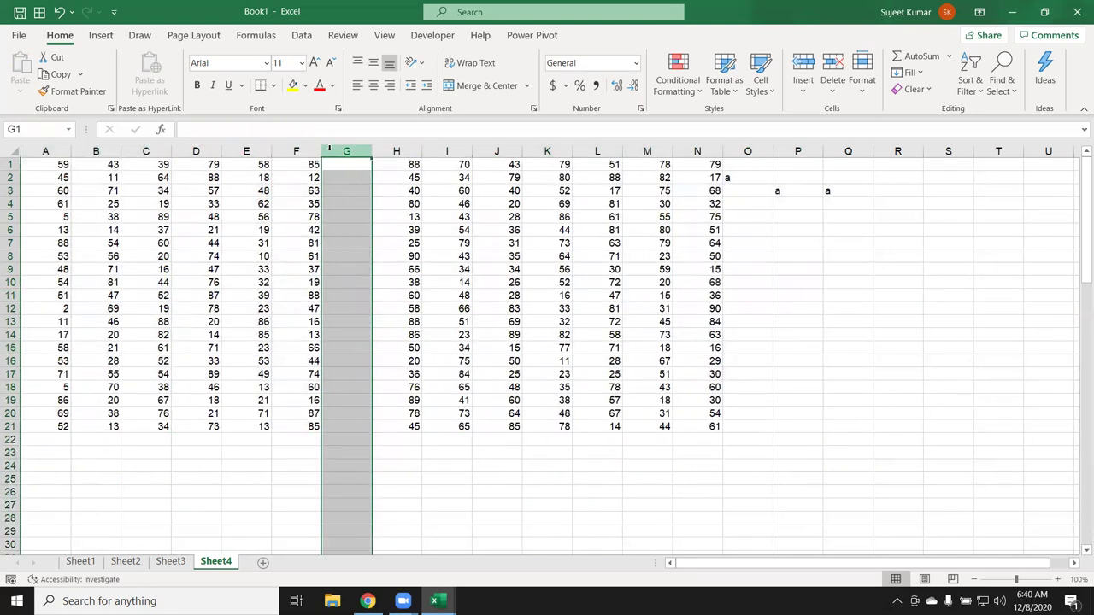
key(Left)
key(Left)
key(Left)
key(Left)
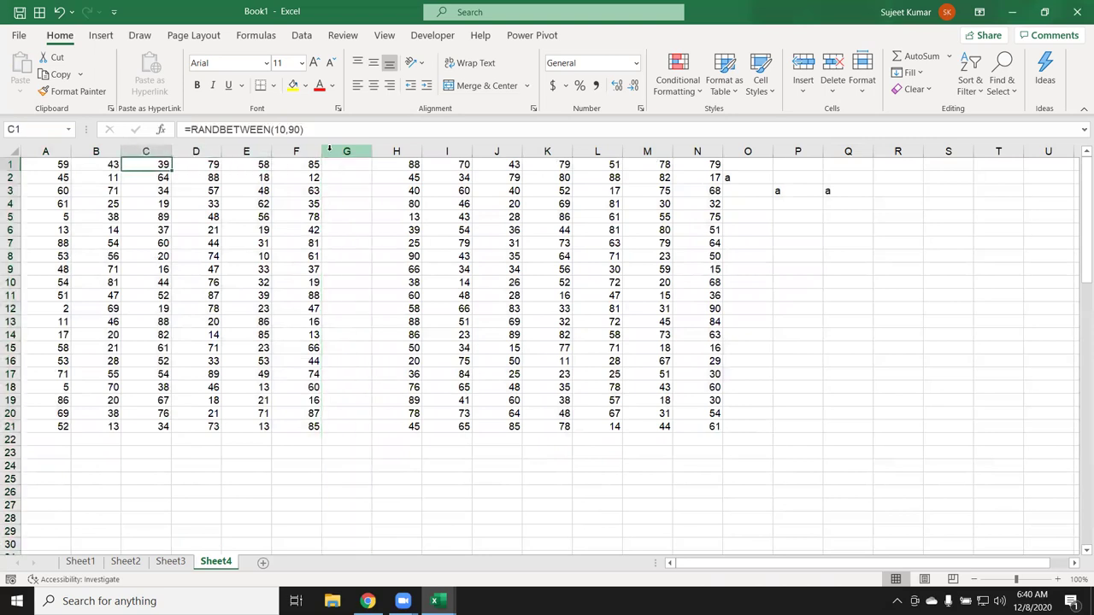
key(Left)
key(Left)
key(ctrl+a)
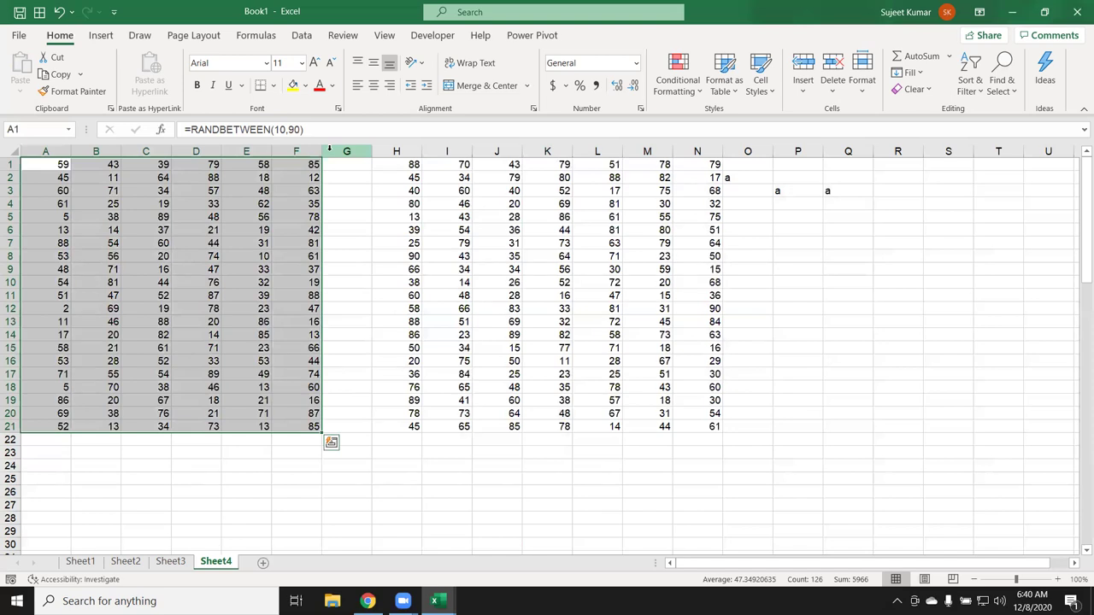
- Enter the letter 'a' in two cells of the empty column G
key(Right)
key(Right)
key(Right)
key(Right)
key(Right)
key(Right)
key(Down)
key(Down)
key(Down)
text(a)
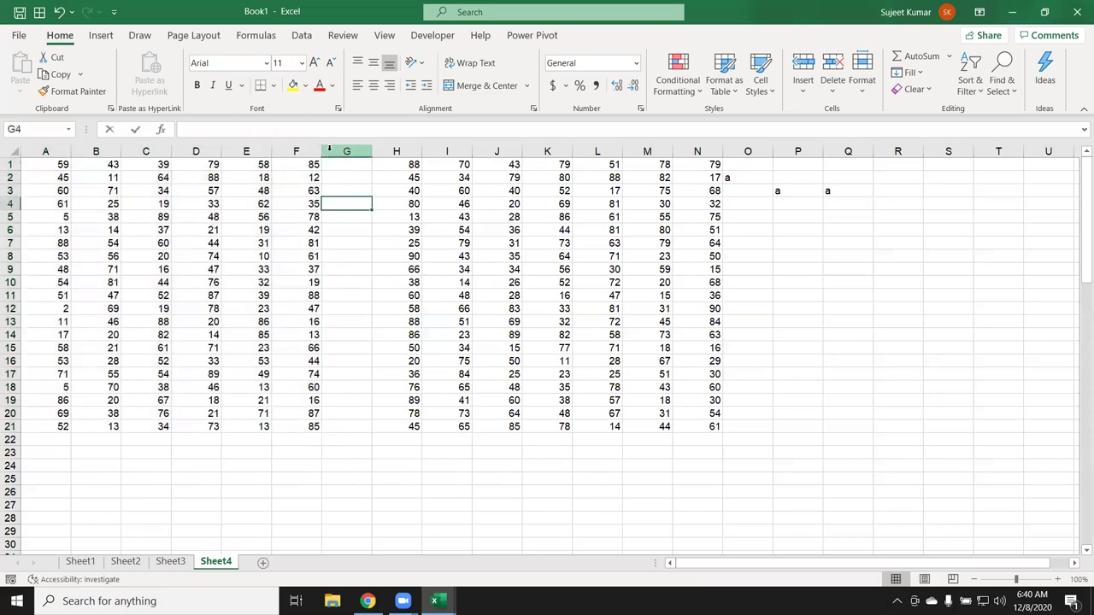
key(Return)
key(Down)
key(Down)
key(Down)
text(a)
key(Return)
key(Down)
- Delete the empty column G splitting the number grid
key(Left)
key(Left)
key(ctrl+a)
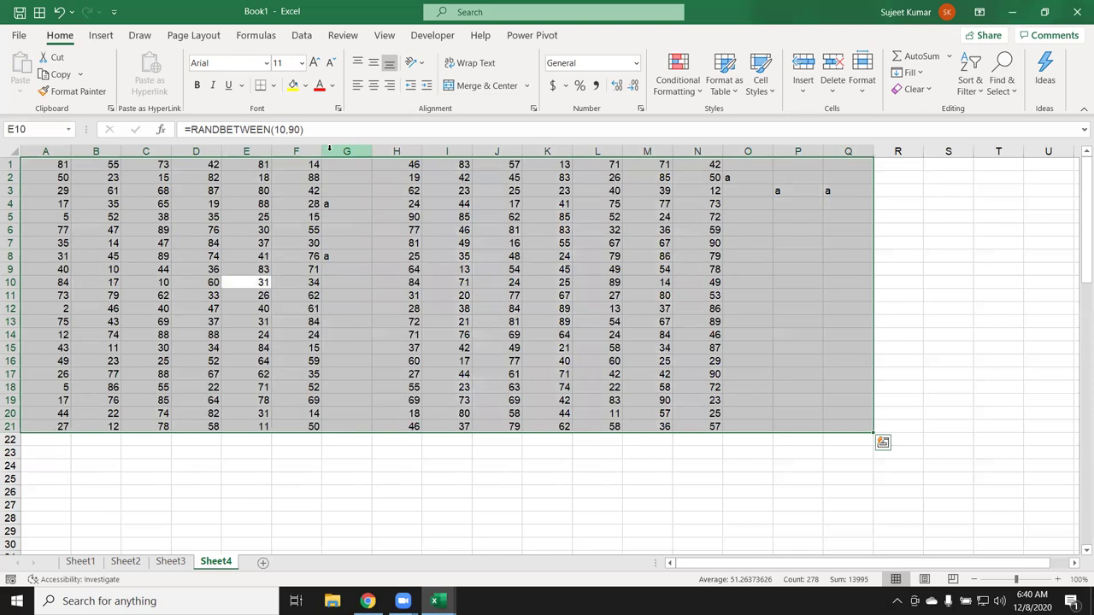
click(329, 148)
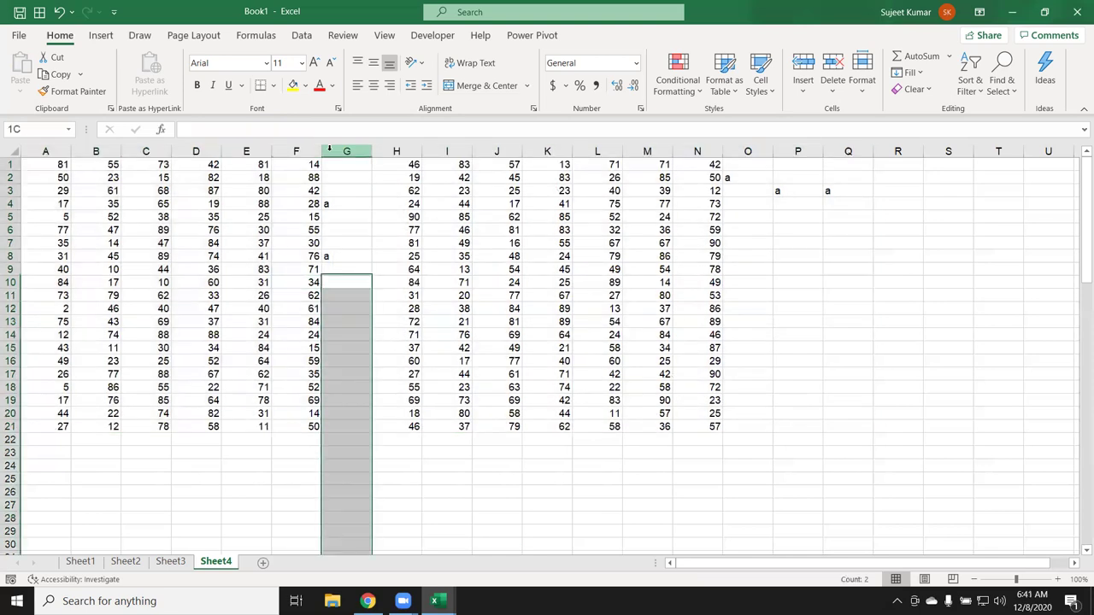
key(ctrl+minus)
- Delete columns N:P holding the stray letters and return to A1
key(Right)
key(Right)
key(Right)
key(Right)
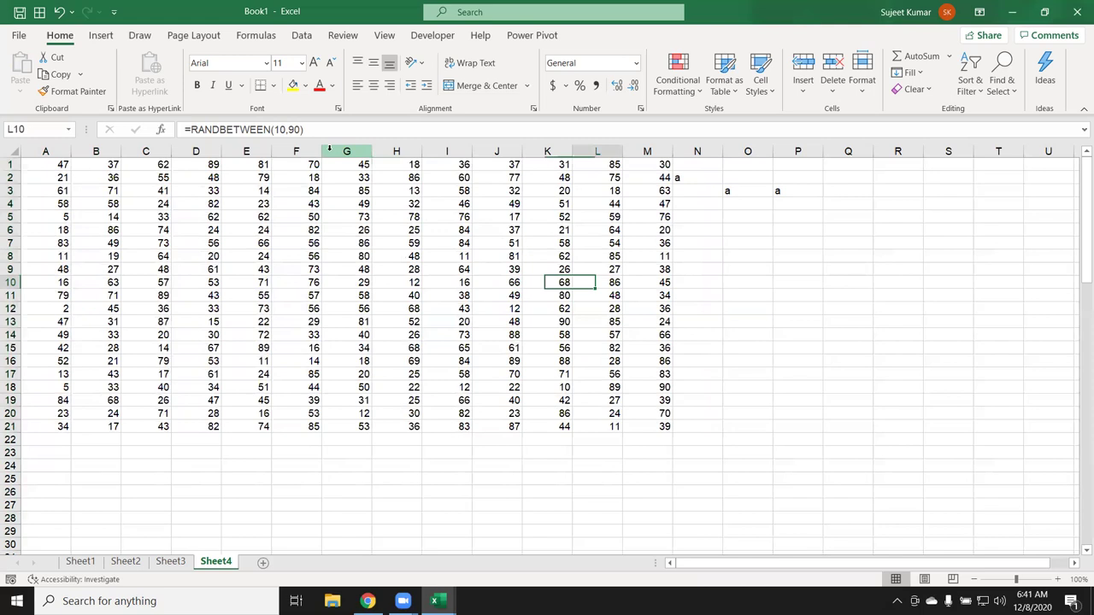
key(Right)
key(Right)
key(ctrl+space)
key(shift+Right)
key(shift+Right)
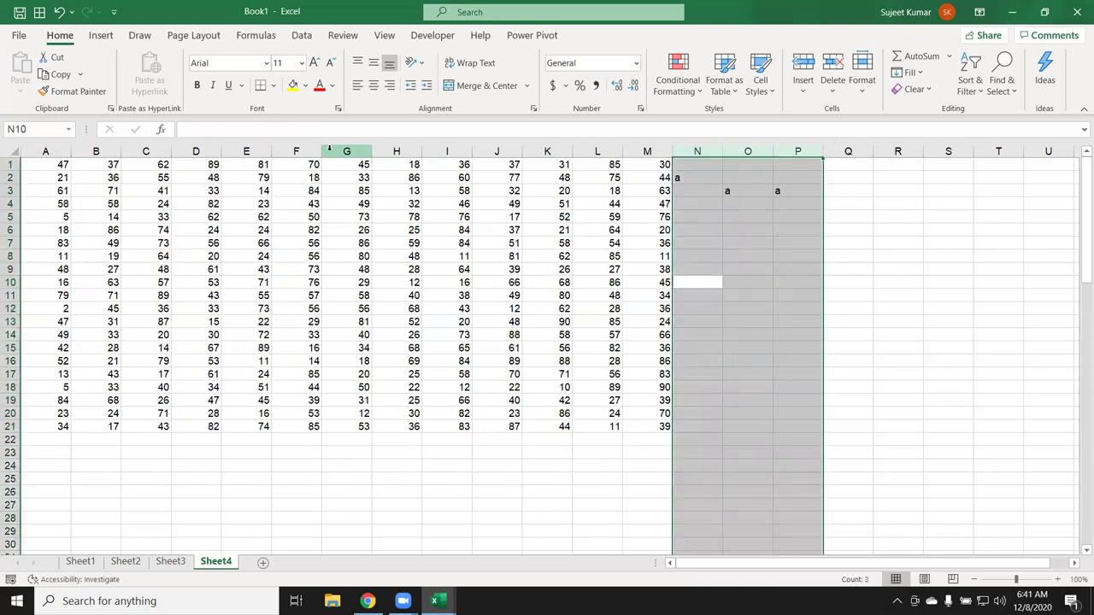
key(ctrl+minus)
key(Left)
key(ctrl+Home)
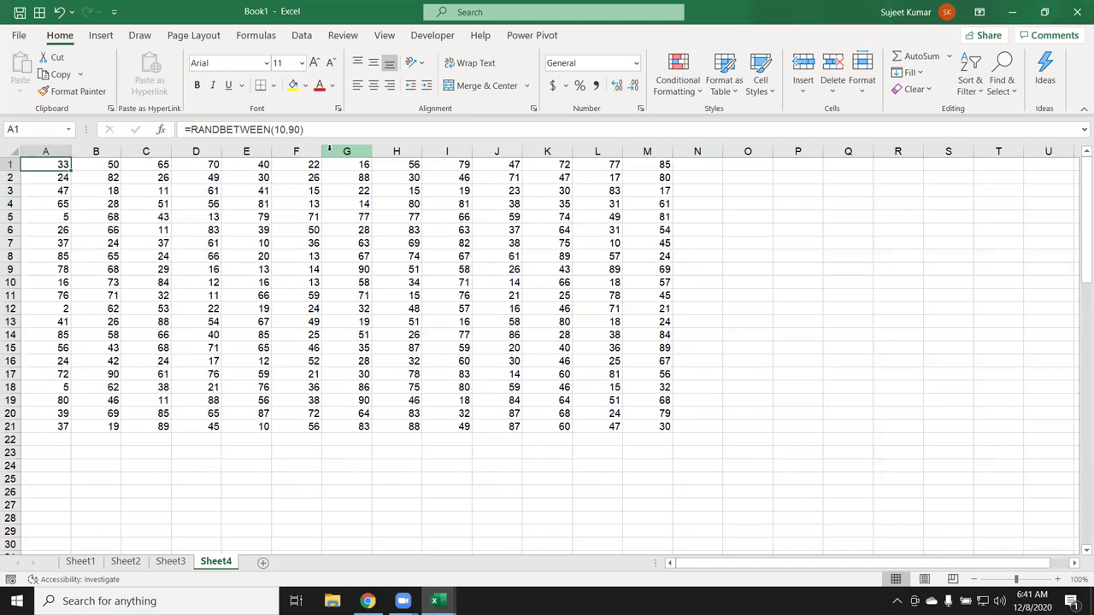
key(ctrl+Right)
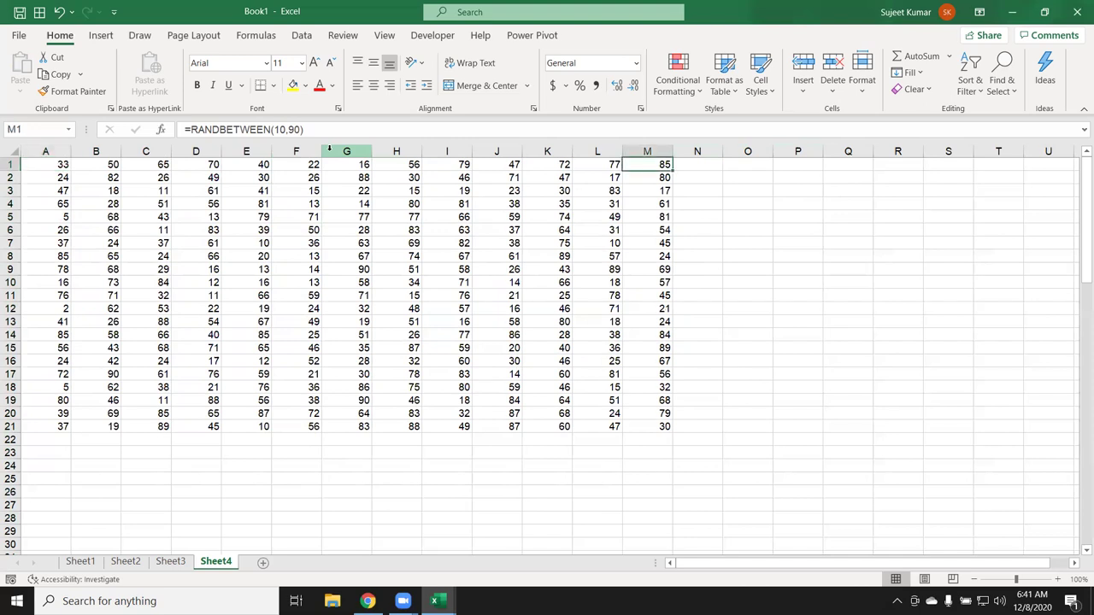
key(ctrl+Left)
key(ctrl+a)
key(ctrl+Home)
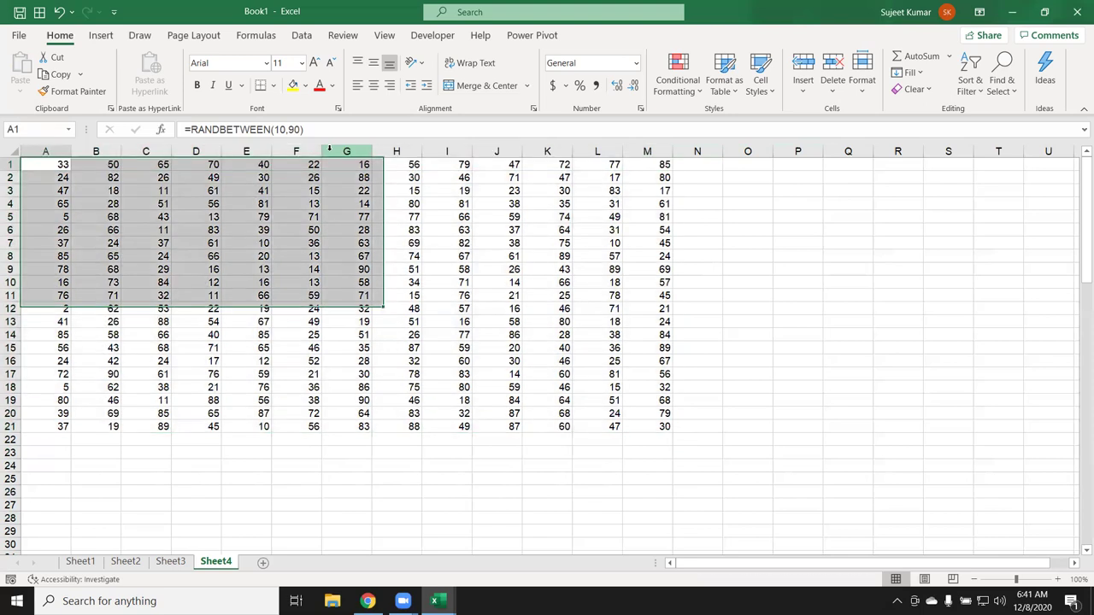
key(ctrl+shift+Right)
key(Down)
key(Up)
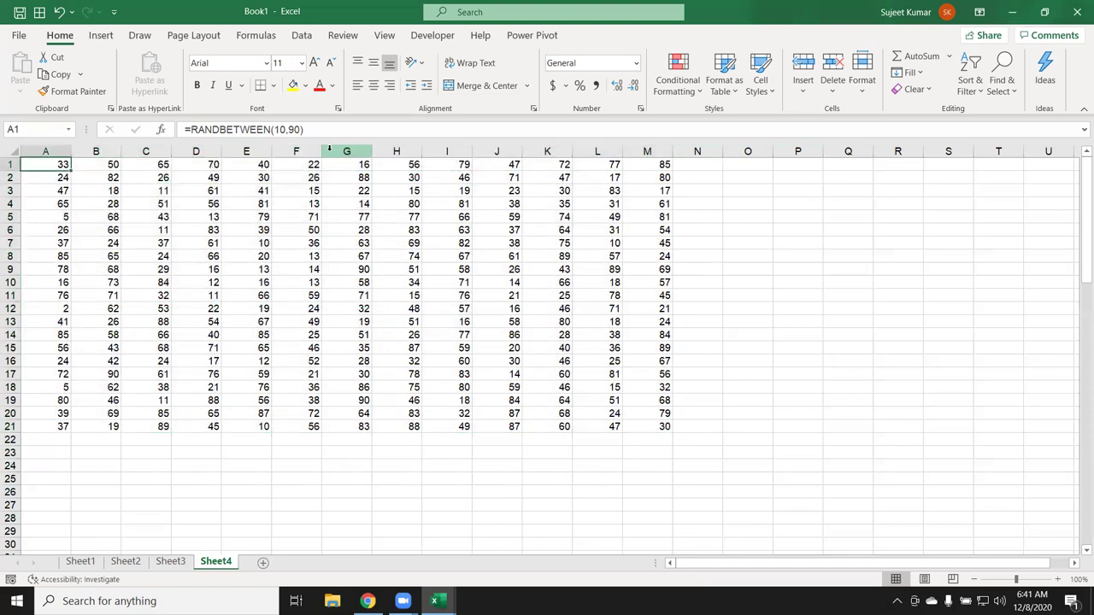
key(ctrl+a)
key(ctrl+Home)
click(469, 208)
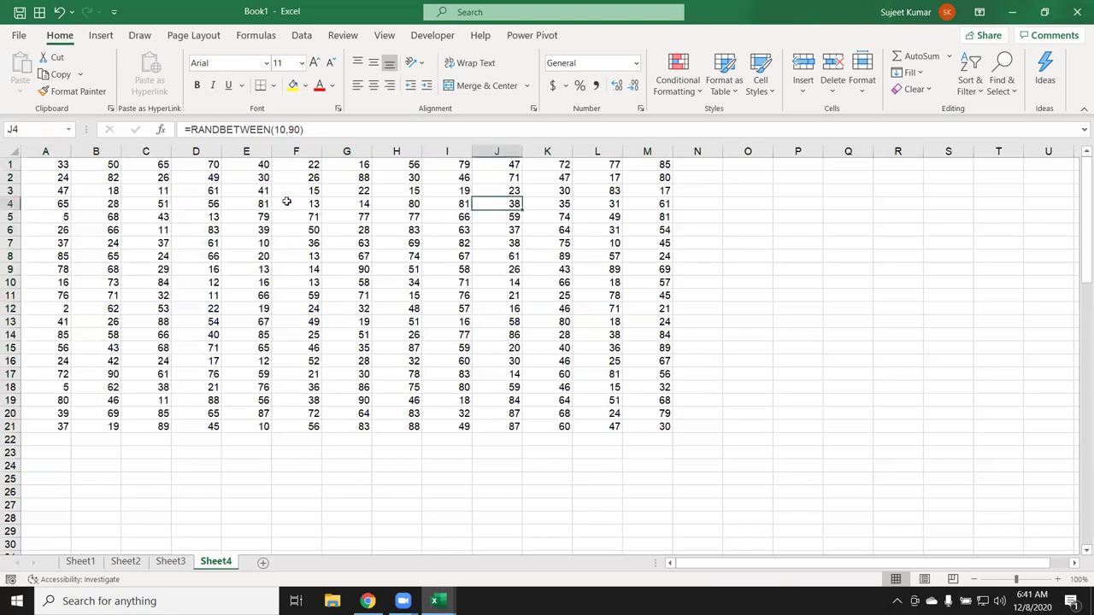
click(710, 216)
text(a)
click(753, 187)
text(a)
click(808, 184)
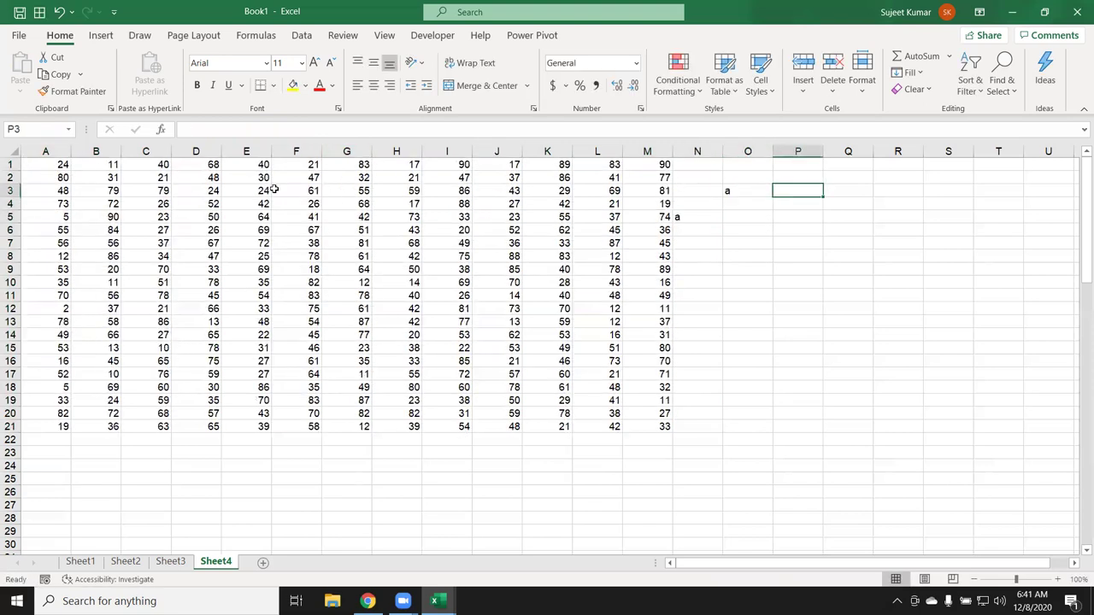
click(57, 163)
key(ctrl+shift+Right)
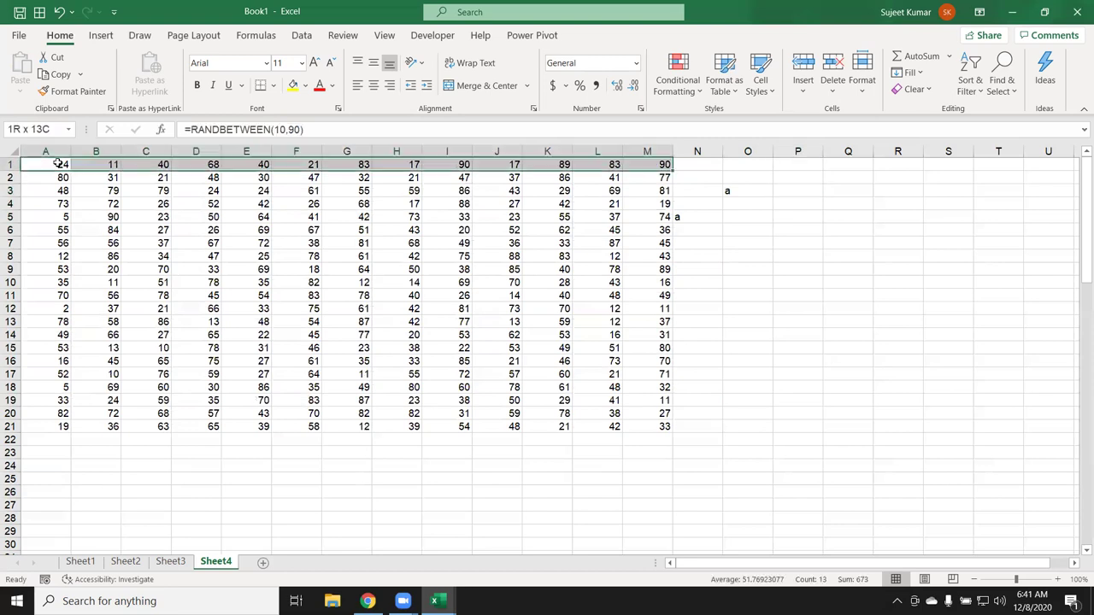
key(ctrl+shift+Down)
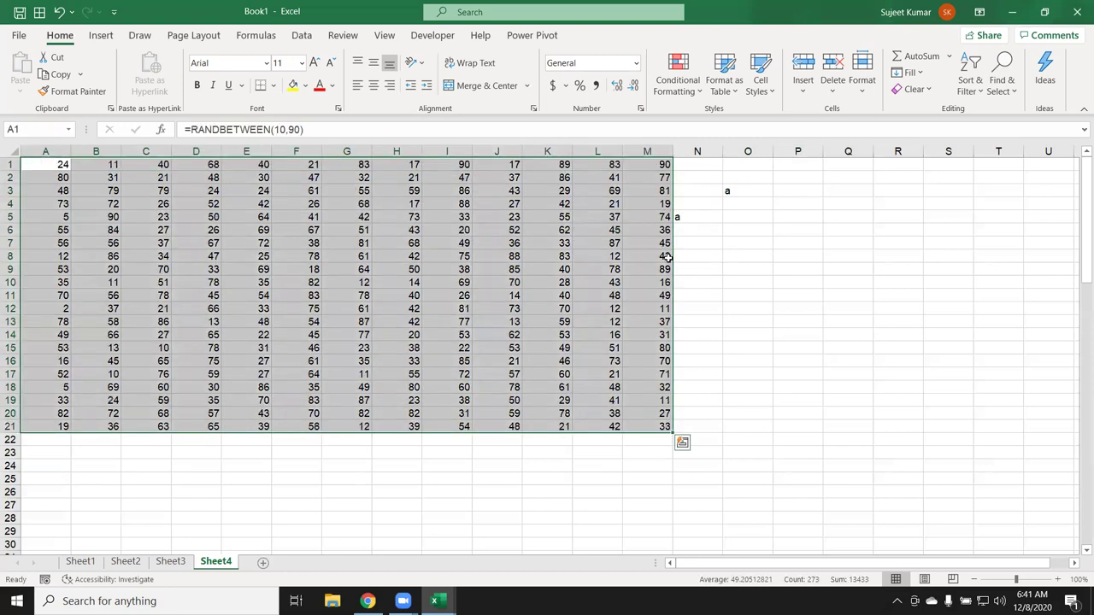
drag(698, 177, 762, 237)
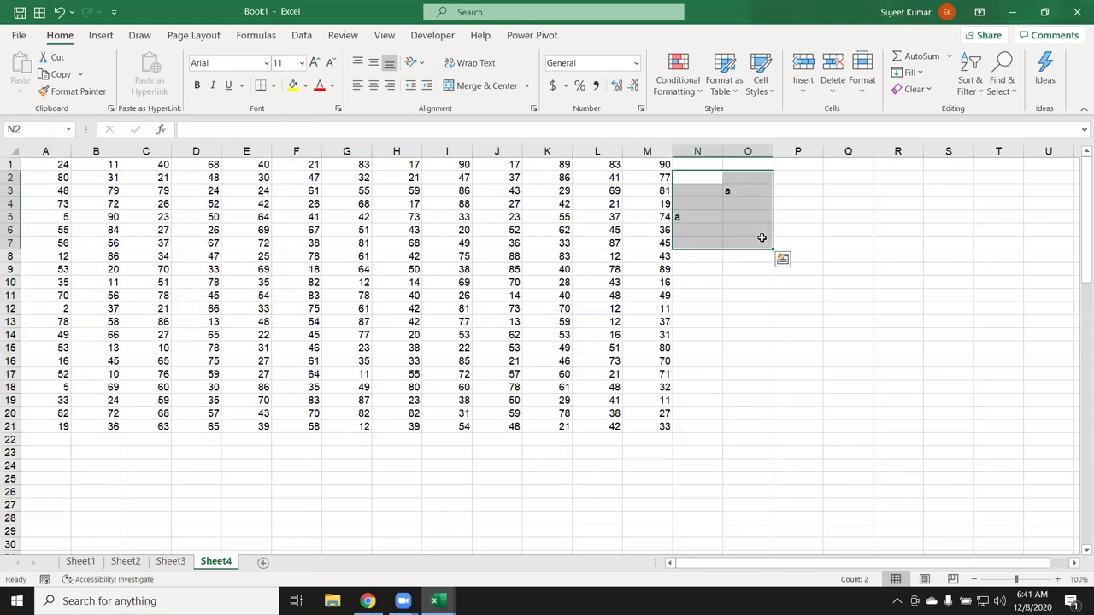
key(Delete)
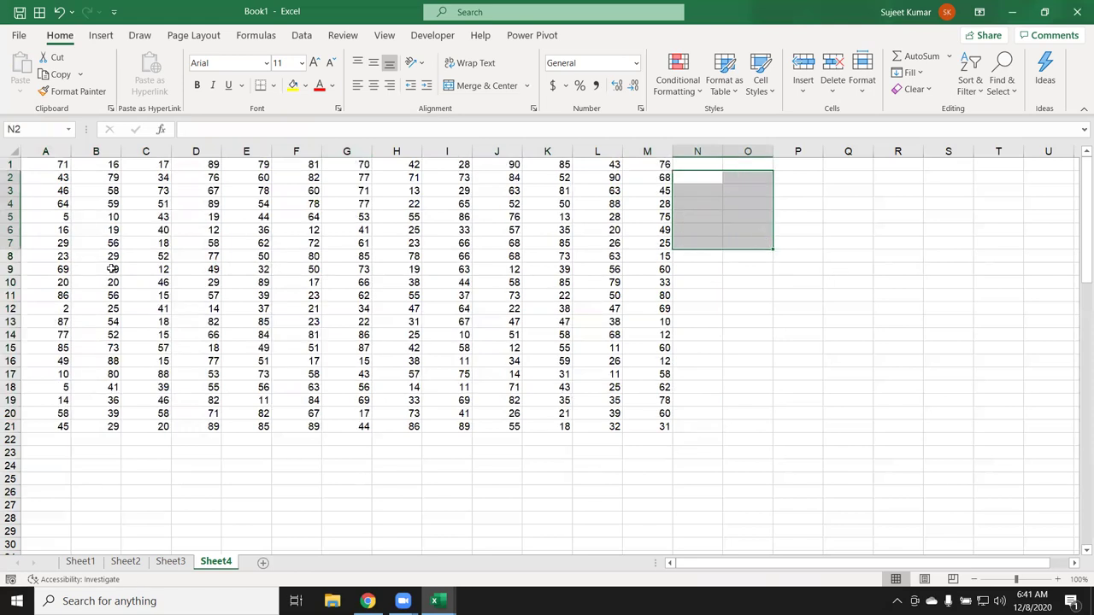
click(58, 189)
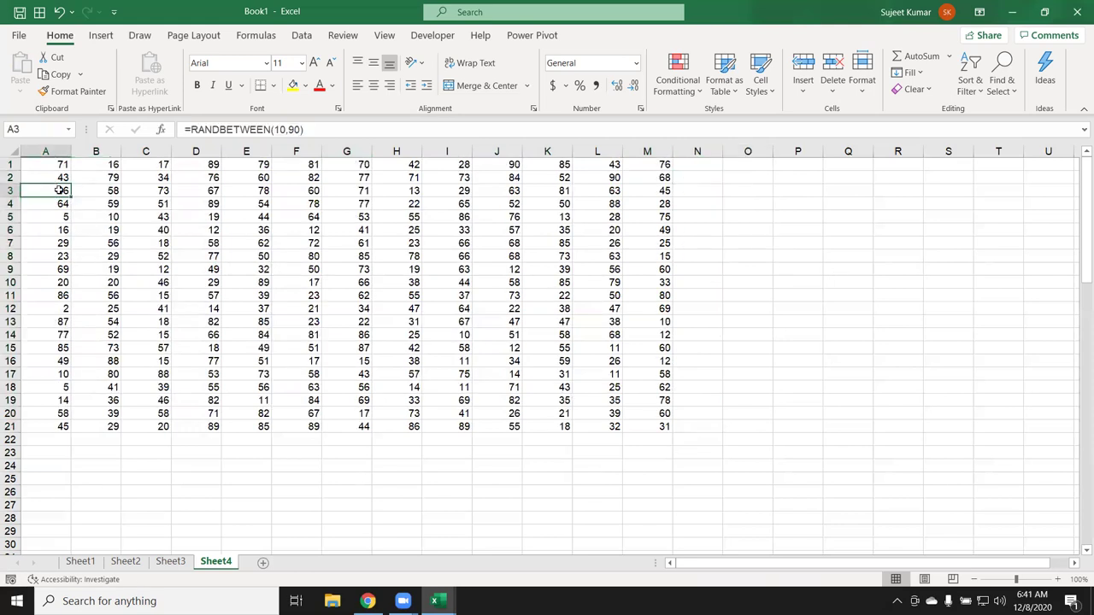
- Select scattered cells B3, D4, D8, F11, G8, H6, J10 and I13
shift+click(104, 189)
ctrl+click(172, 205)
ctrl+click(199, 260)
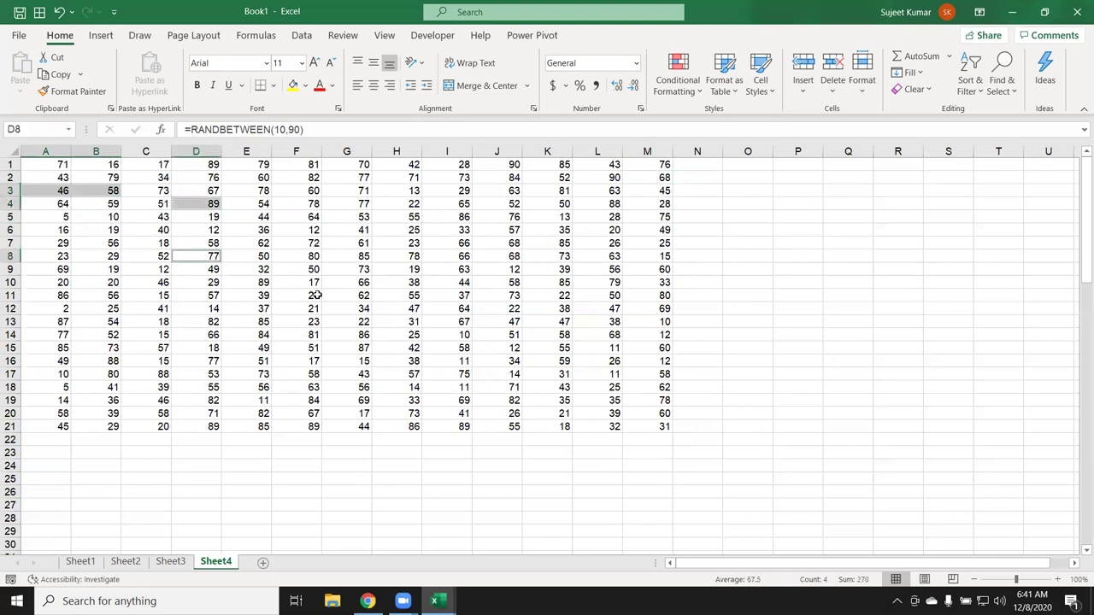
ctrl+click(316, 295)
ctrl+click(352, 258)
ctrl+click(401, 229)
ctrl+click(494, 281)
ctrl+click(449, 321)
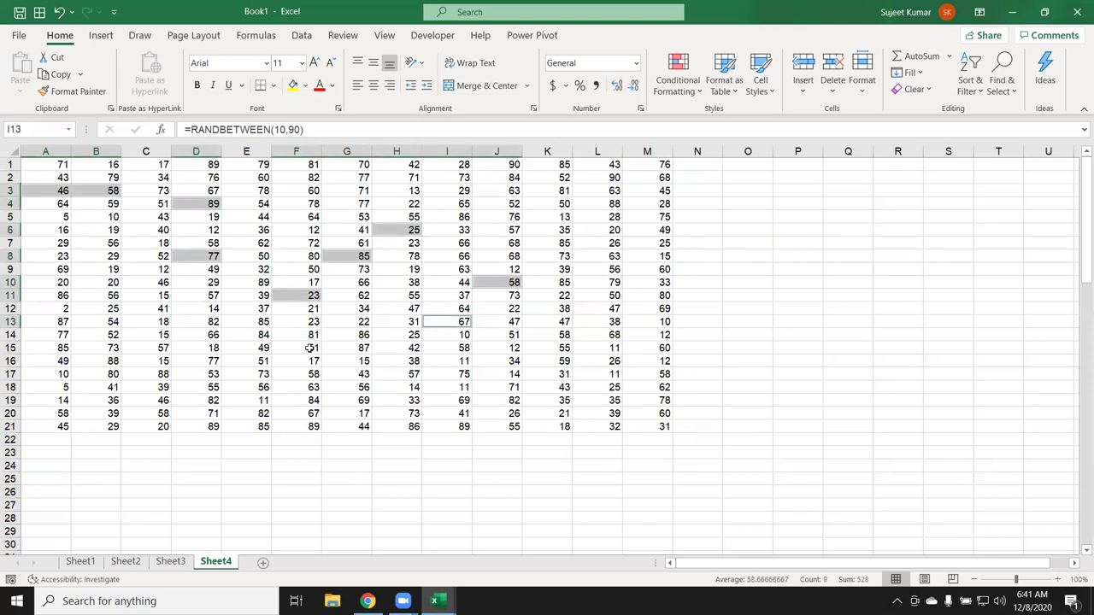
- Add F15, D15, C15, C12, A13, A9, B7 and B6, then fill all selected cells yellow
ctrl+click(309, 348)
ctrl+click(201, 348)
ctrl+click(147, 348)
ctrl+click(147, 309)
ctrl+click(58, 322)
ctrl+click(53, 269)
ctrl+click(99, 243)
ctrl+click(98, 230)
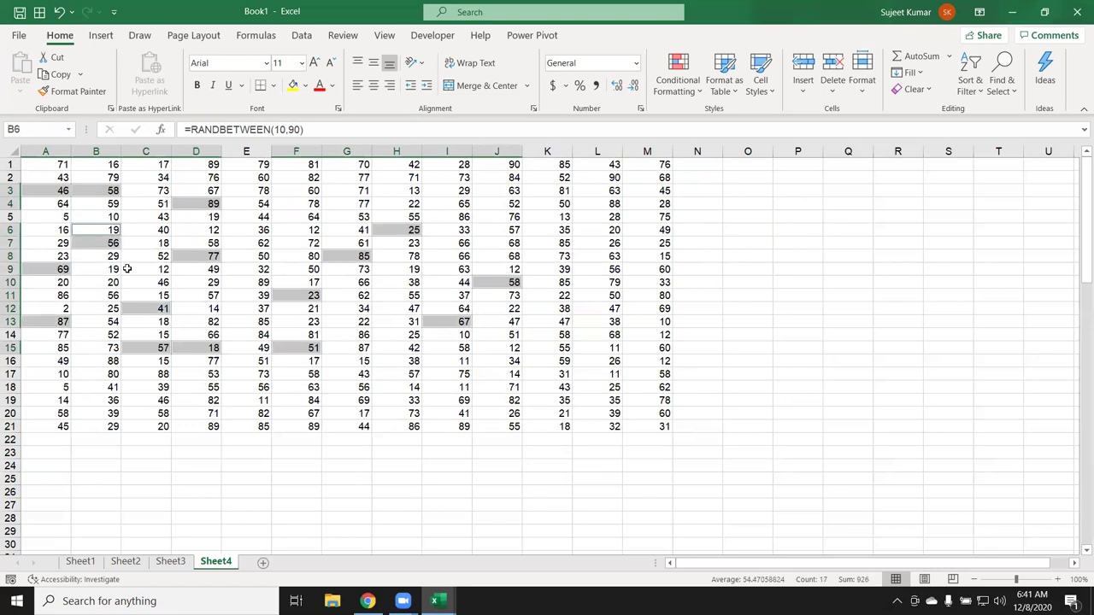
click(293, 86)
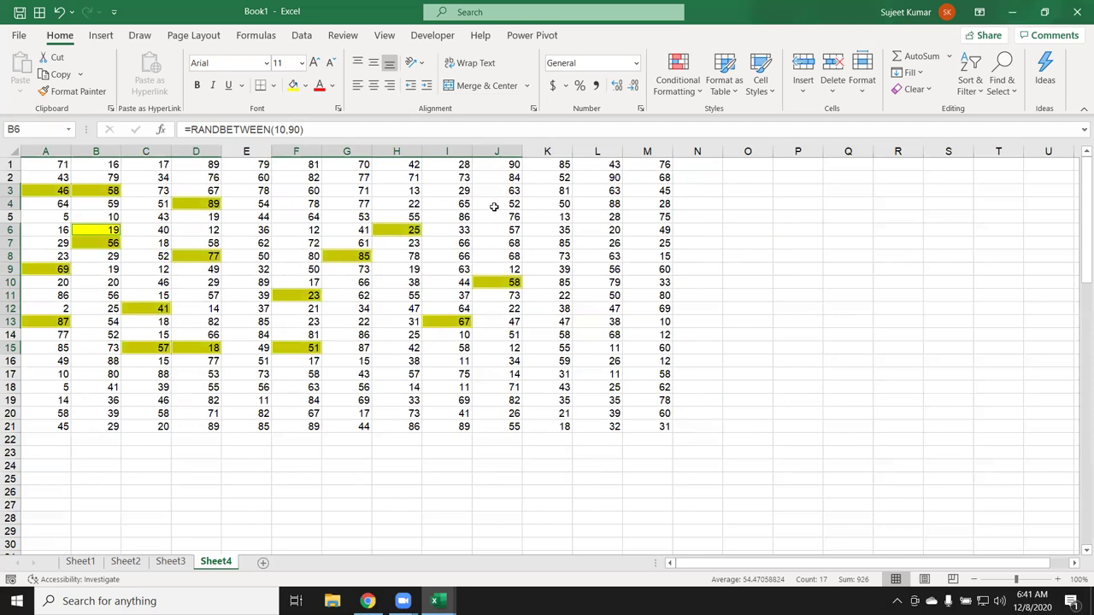
- Try copying the scattered cells, dismiss the multiple-selections warning, and undo the yellow fill
key(ctrl+c)
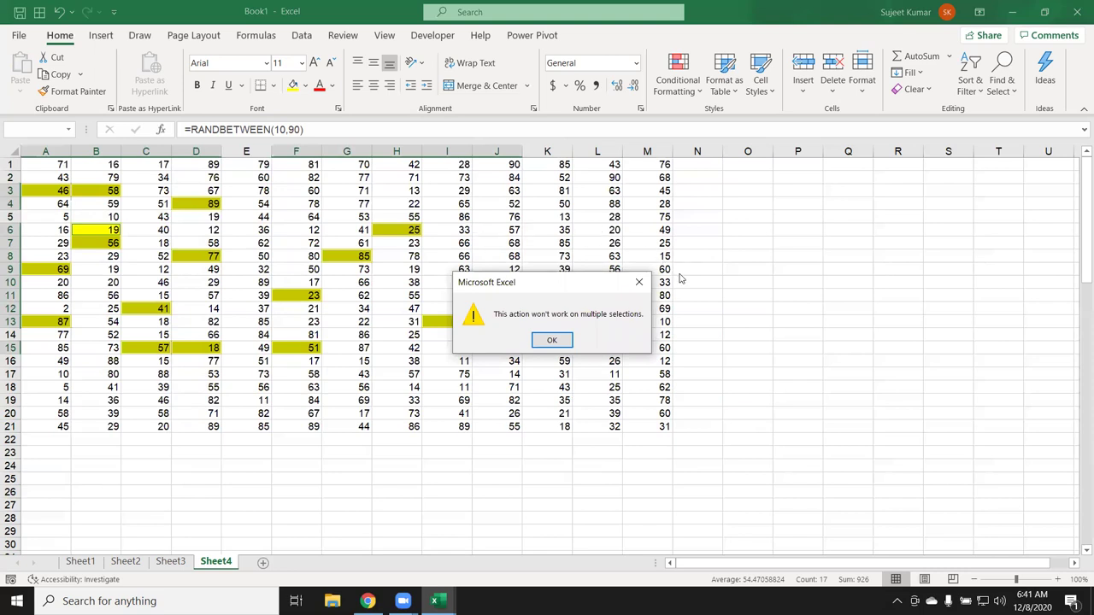
key(Return)
key(ctrl+z)
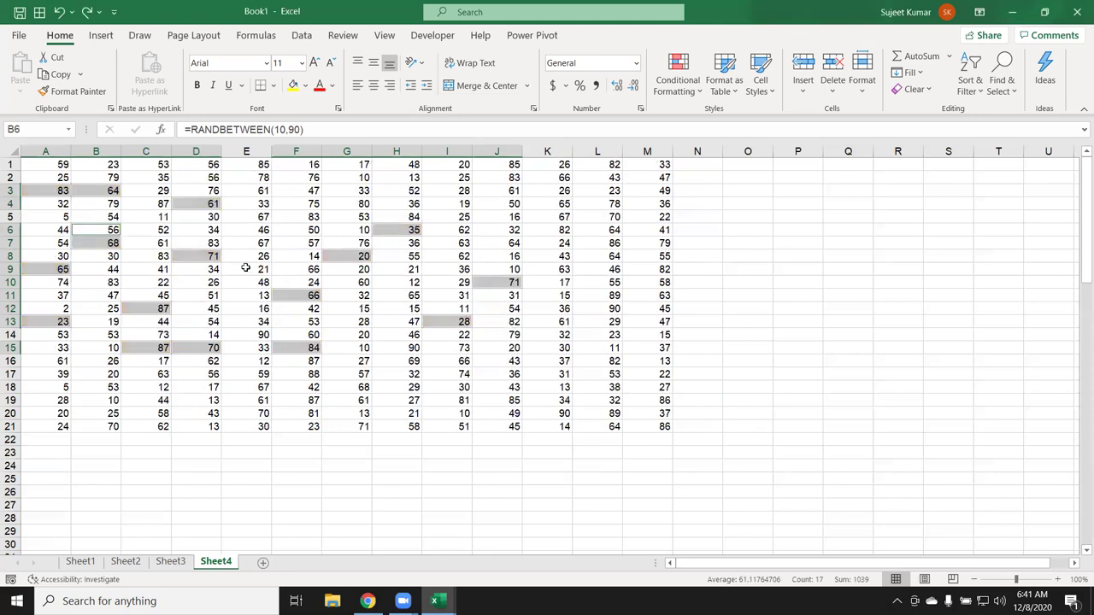
- Test selecting A1:C1 together with A8:C8, then clear the selection
click(245, 267)
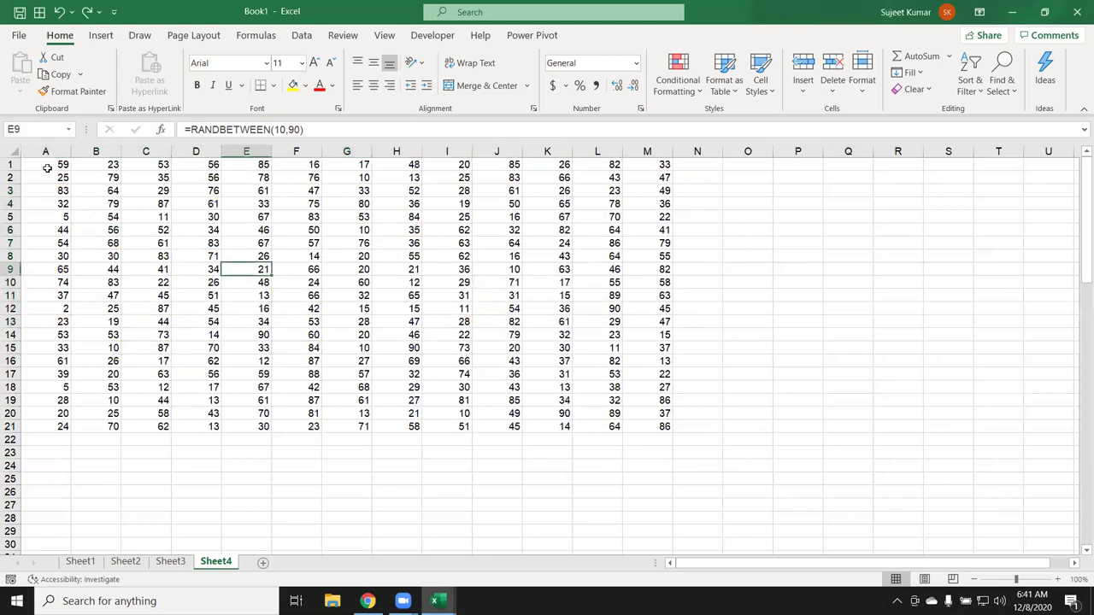
drag(47, 168, 154, 165)
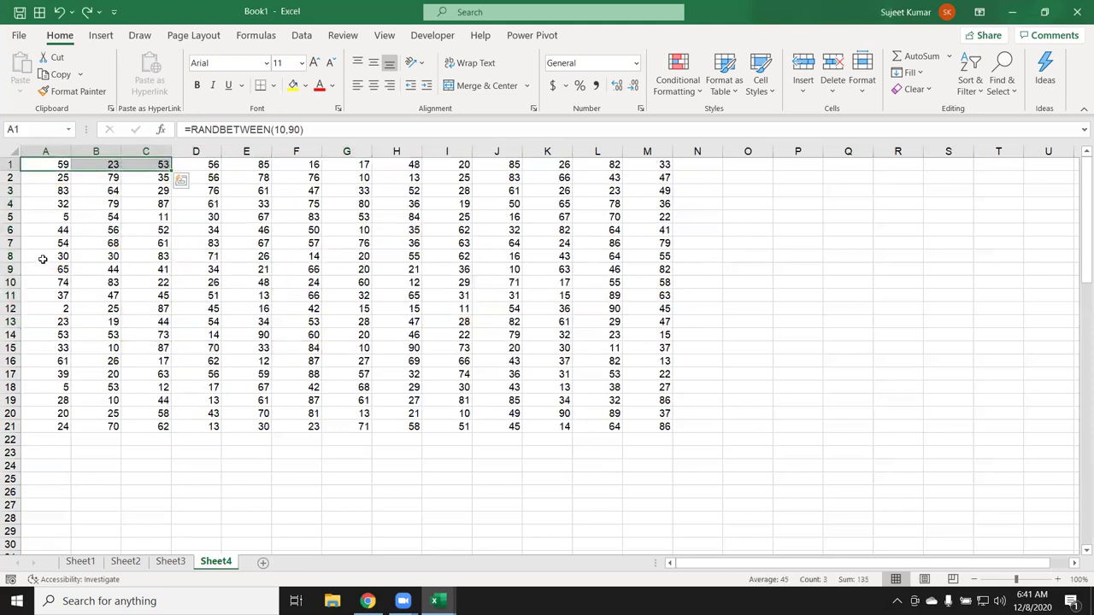
ctrl+drag(43, 257, 128, 257)
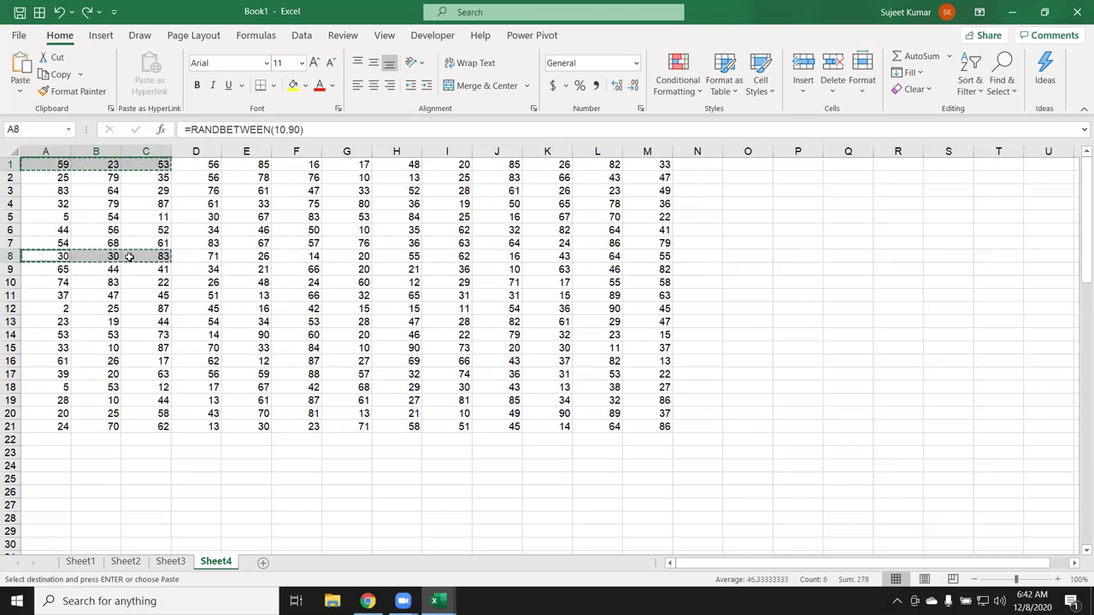
click(123, 172)
- Select A1, D1, F1, H1 and J1 and try copying them
click(61, 164)
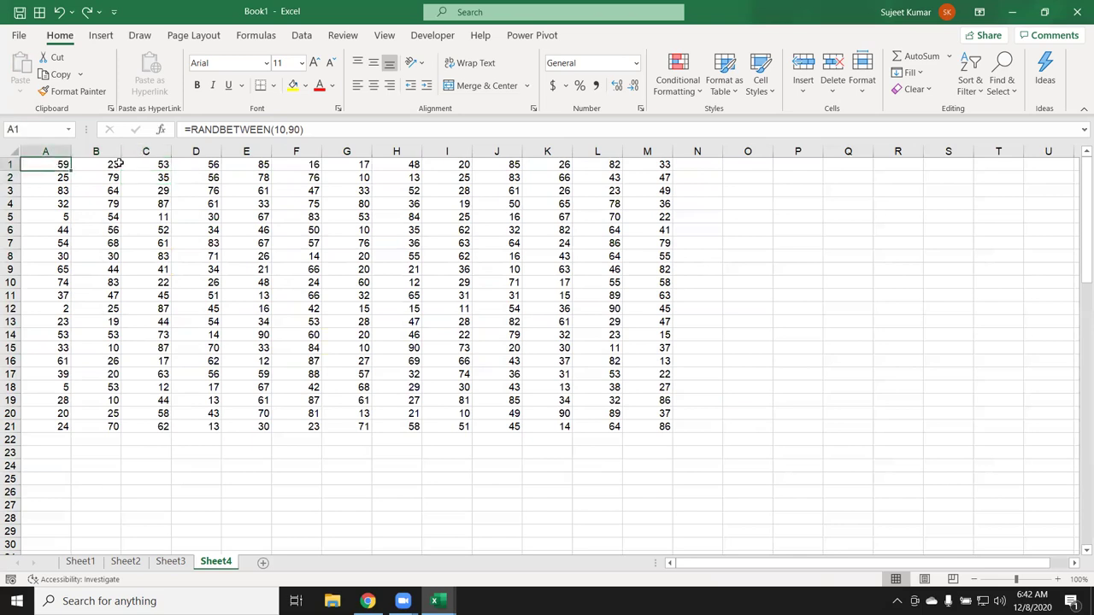
ctrl+click(191, 166)
ctrl+click(295, 166)
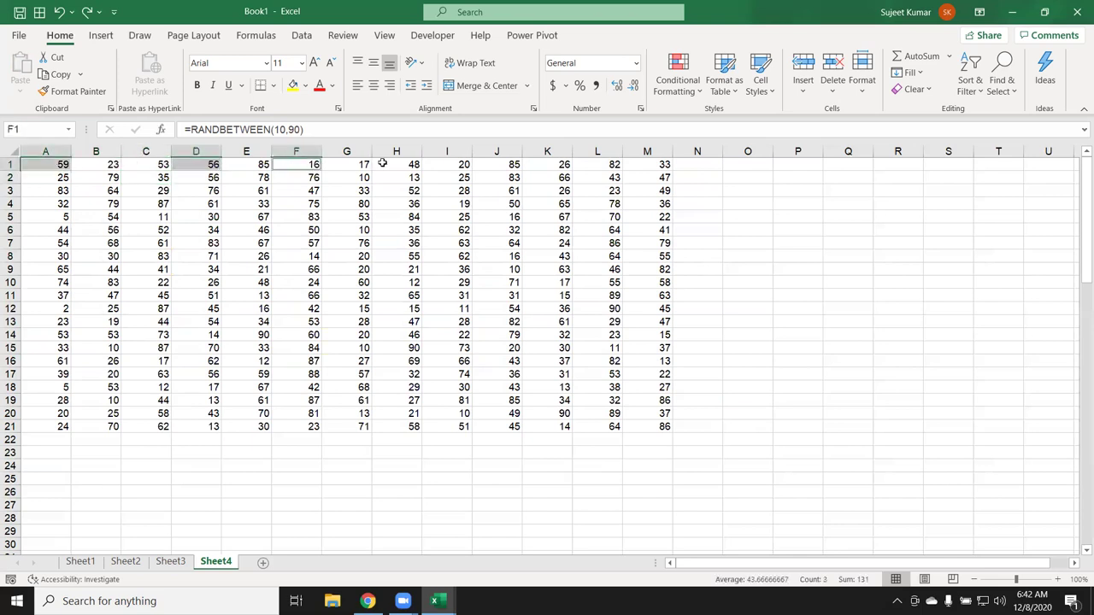
ctrl+click(399, 165)
ctrl+click(494, 165)
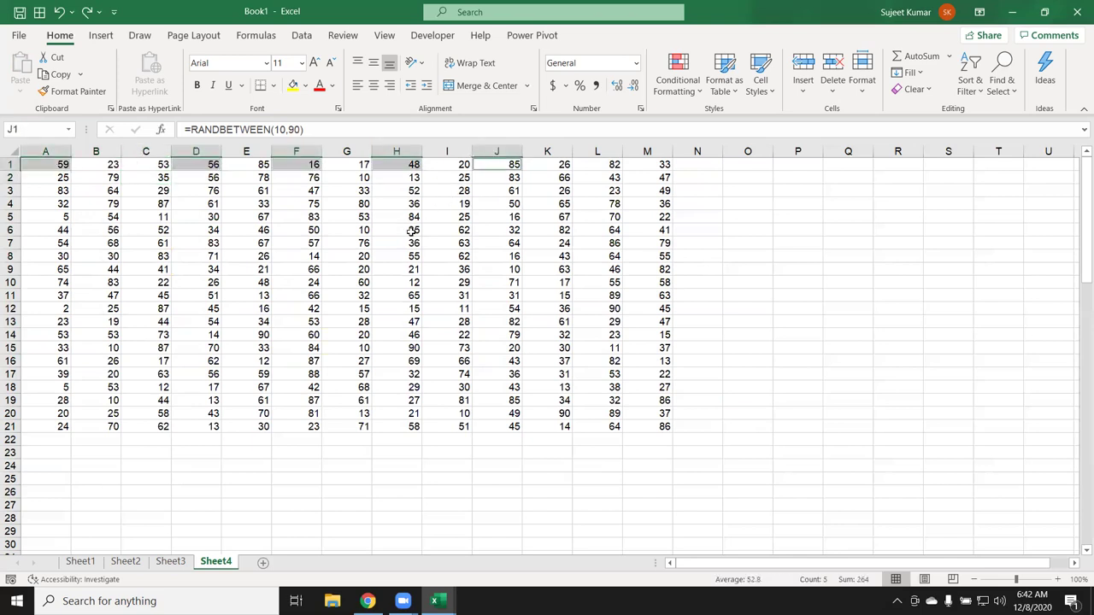
key(ctrl+c)
key(Escape)
- Add A4, D4, F4, H4 and J4 and copy all ten cells
ctrl+click(52, 204)
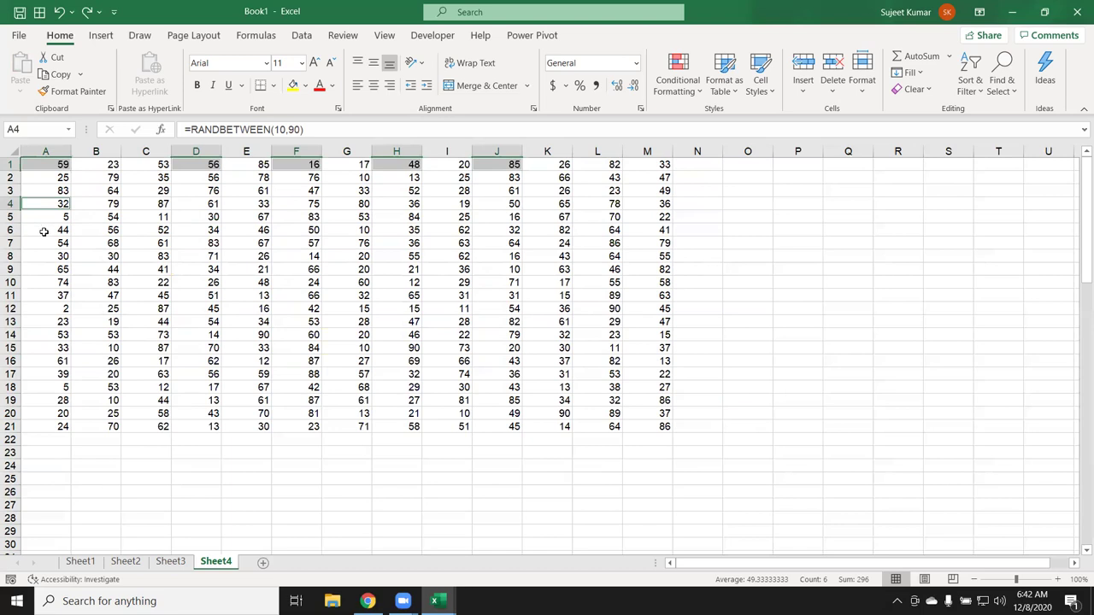
ctrl+click(187, 205)
ctrl+click(299, 205)
ctrl+click(389, 203)
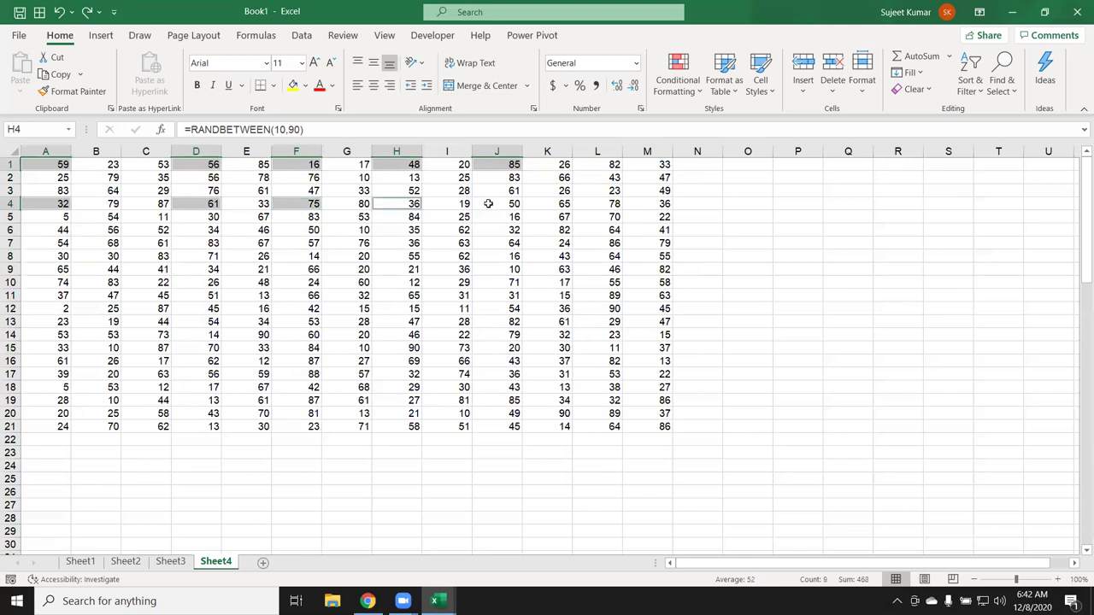
ctrl+click(483, 203)
key(ctrl+c)
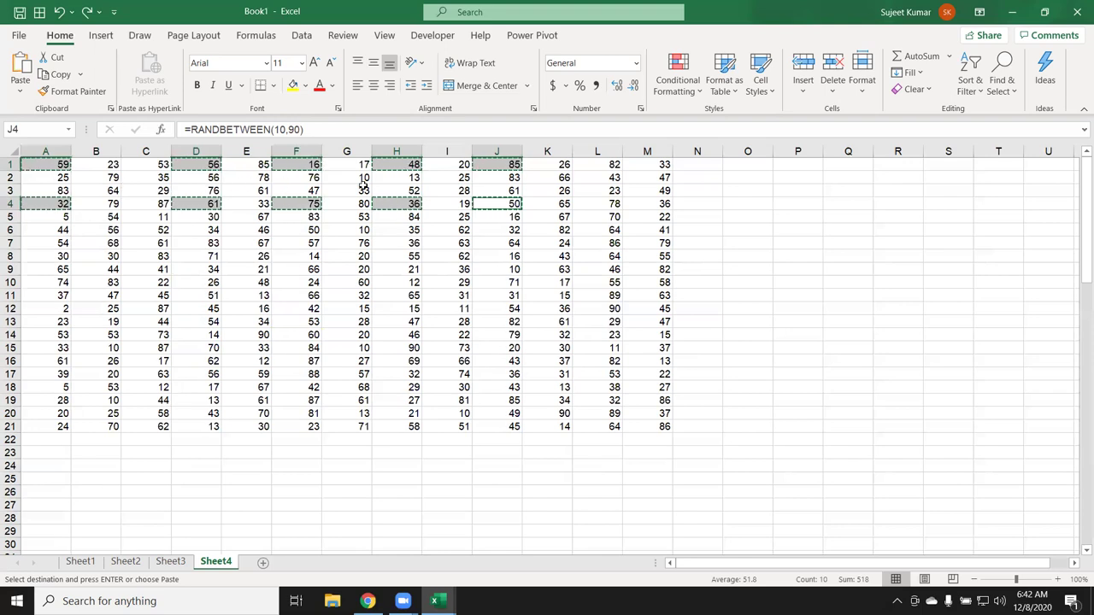
- Paste the copied cells at O1, then clear the pasted block O1:S2
click(738, 168)
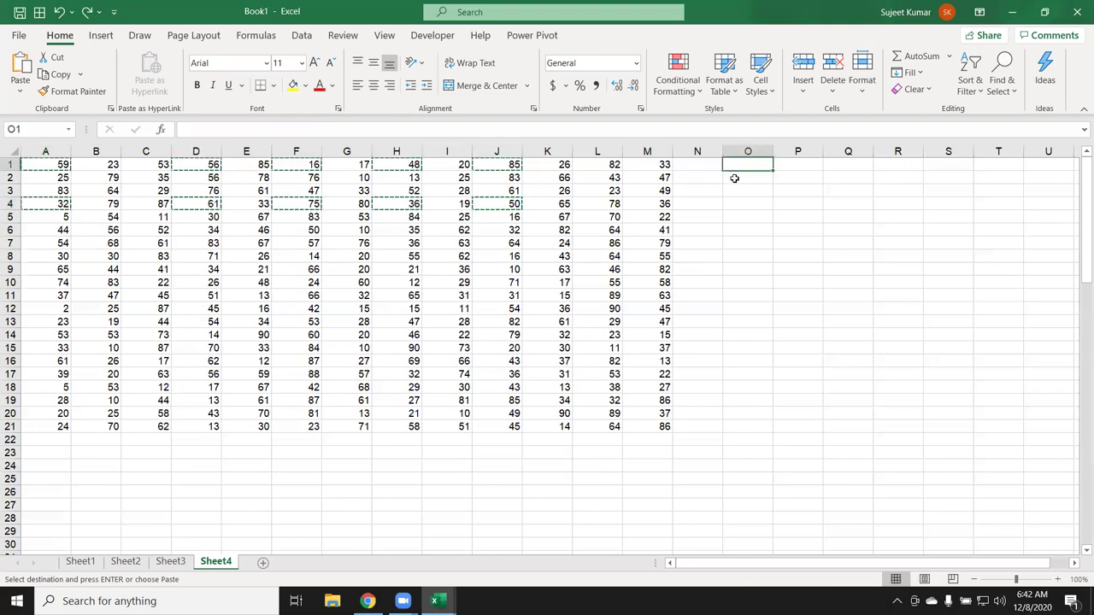
key(ctrl+v)
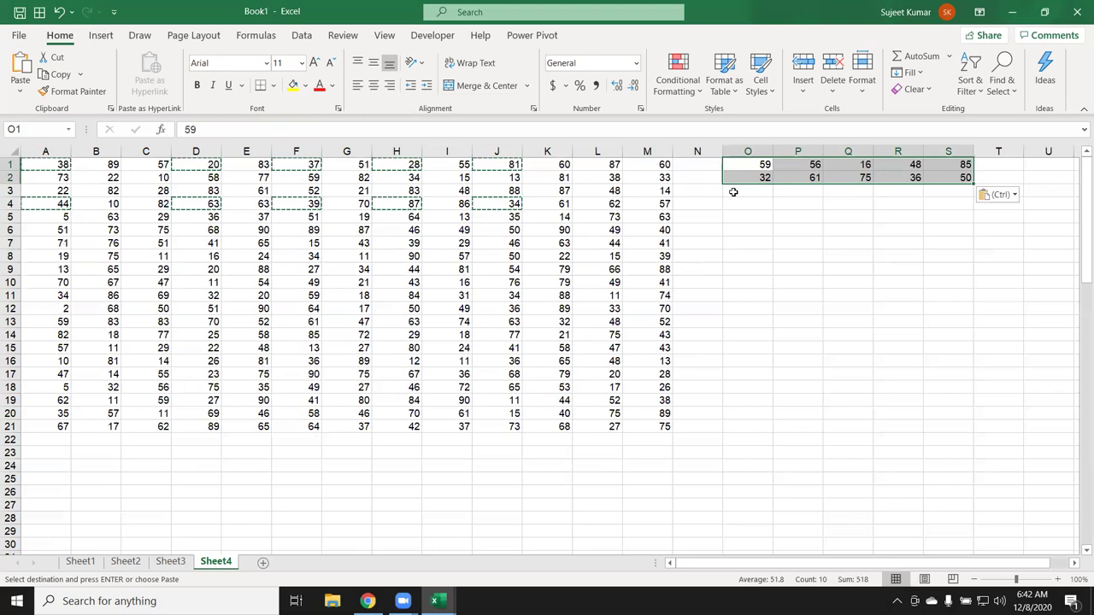
key(Escape)
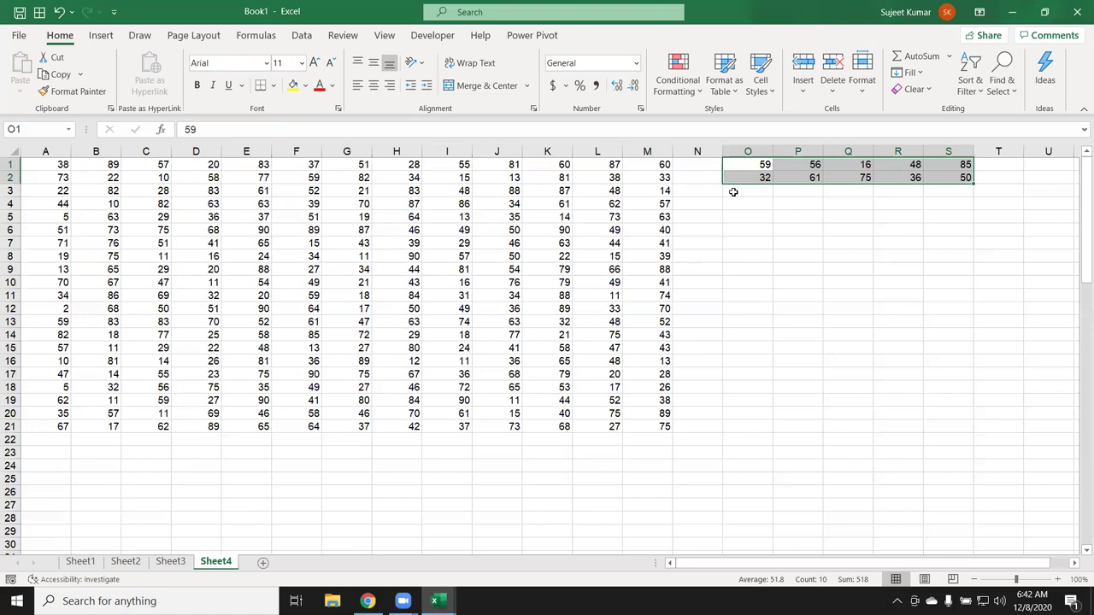
key(Delete)
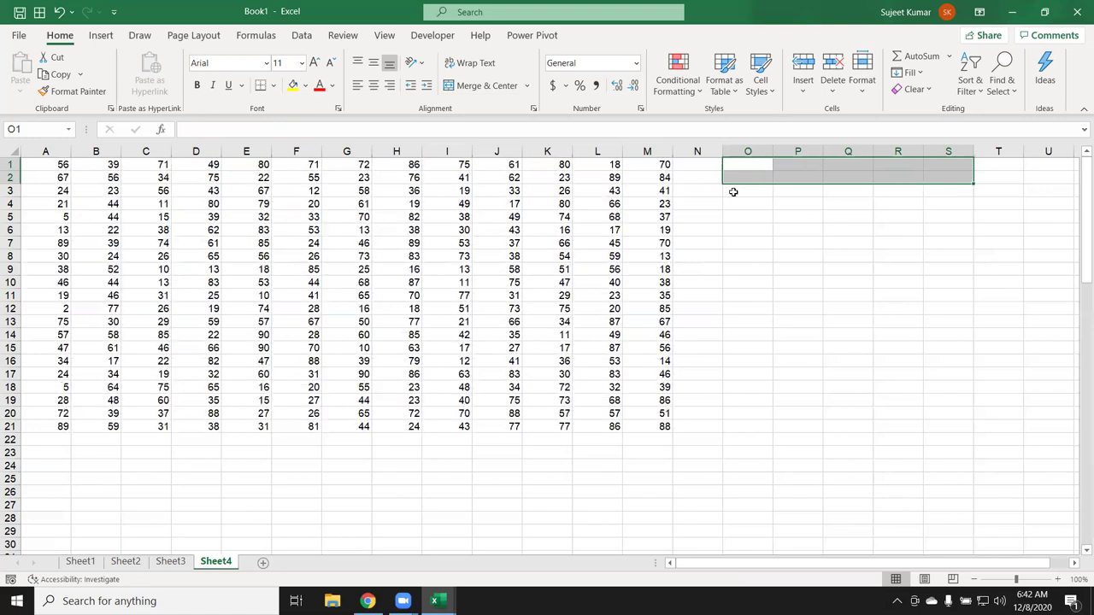
key(Left)
- Inspect the =RANDBETWEEN(10,90) formulas in grid cells such as L2 and K3
click(579, 176)
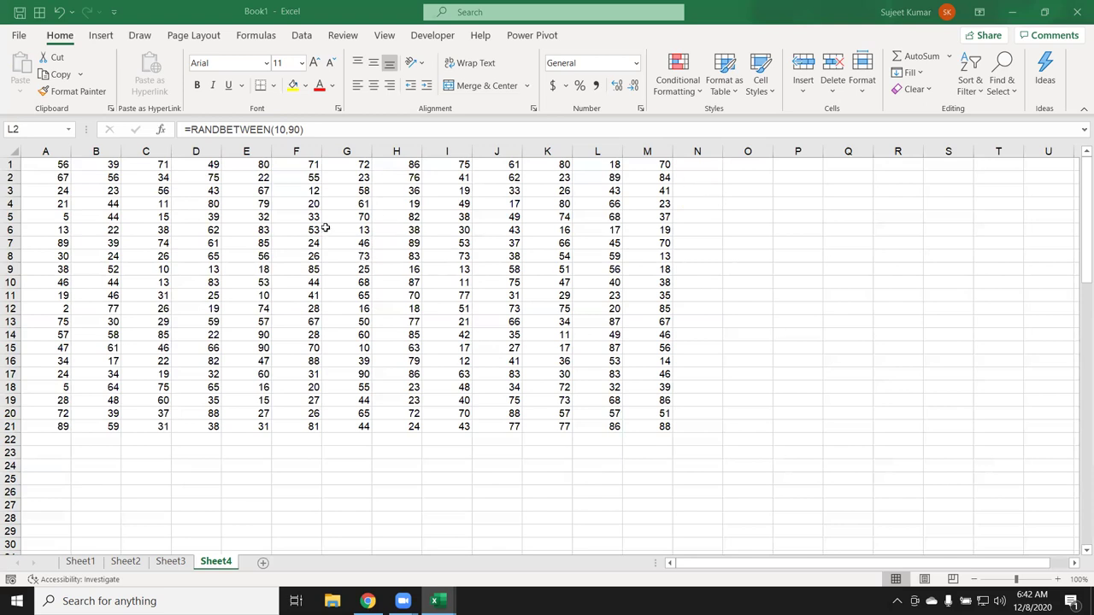
click(543, 205)
click(342, 234)
click(248, 217)
click(400, 168)
click(547, 190)
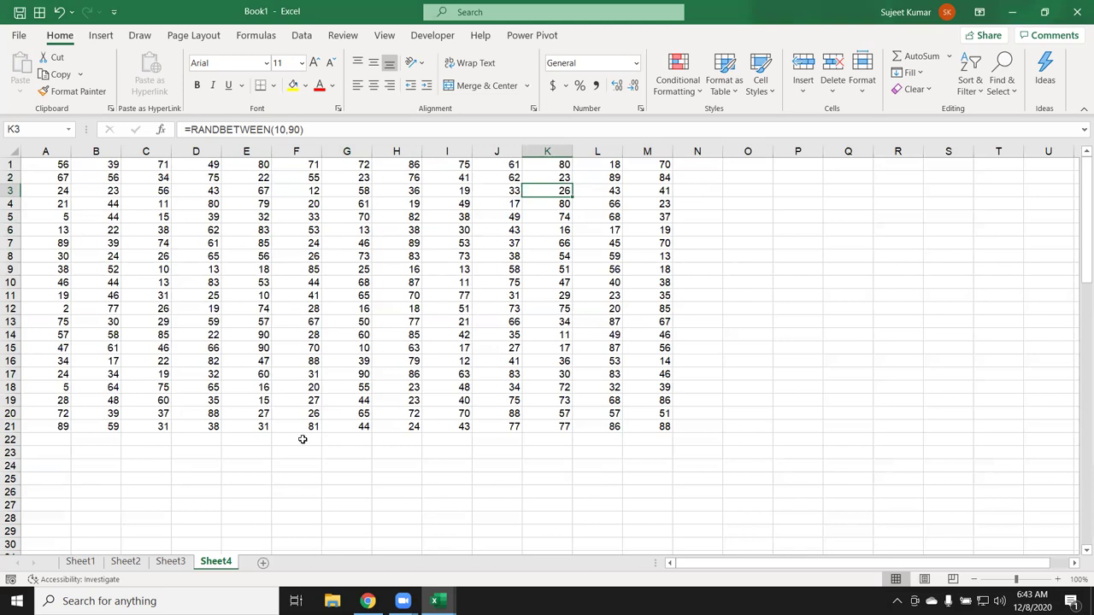
click(309, 517)
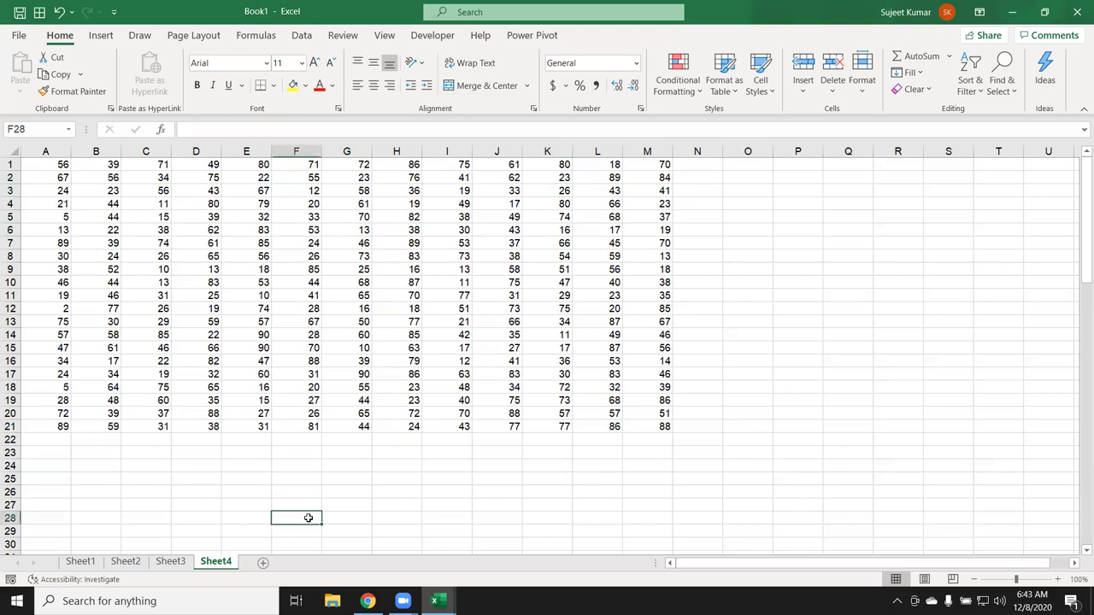
- Create a new workbook and add three more sheets
key(ctrl+n)
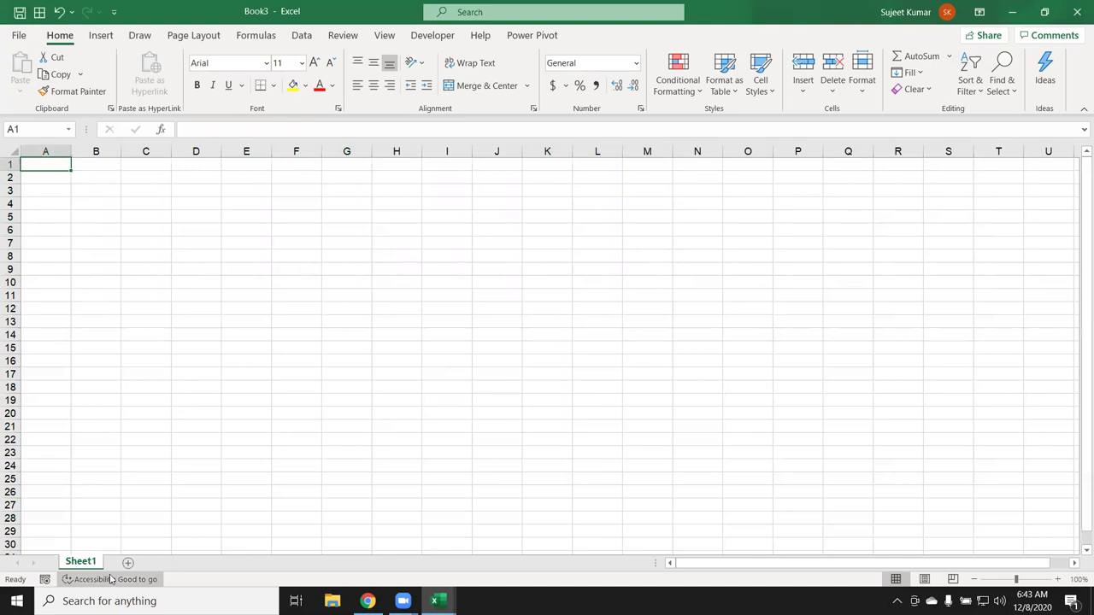
click(128, 563)
click(169, 563)
click(216, 563)
click(85, 562)
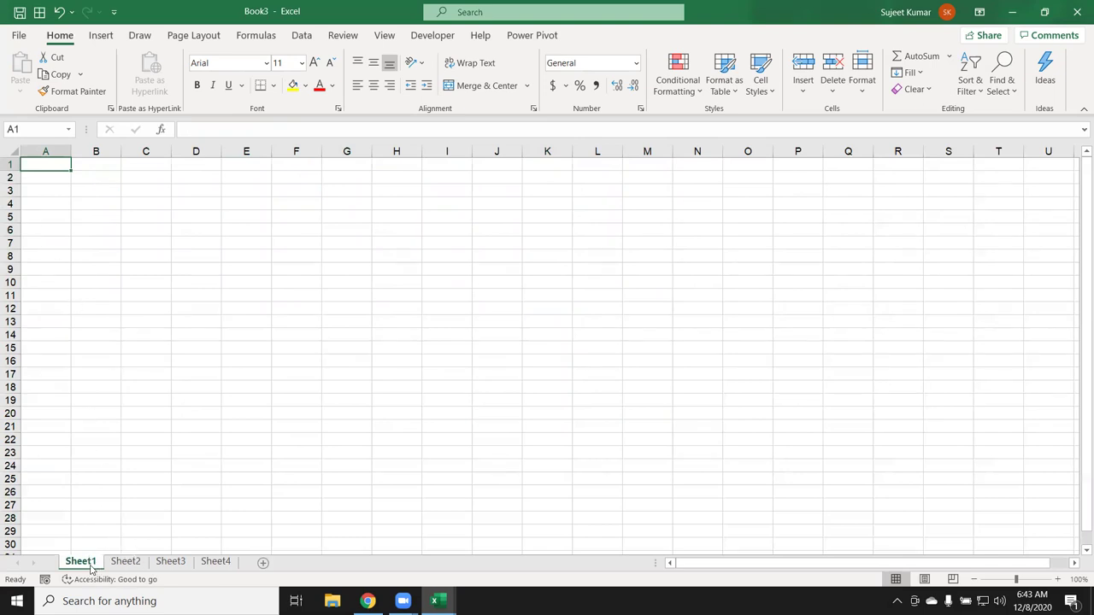
- Group all four sheets and enter Date in A4 and today's date 12/8/2020 in B4
shift+click(227, 564)
click(43, 208)
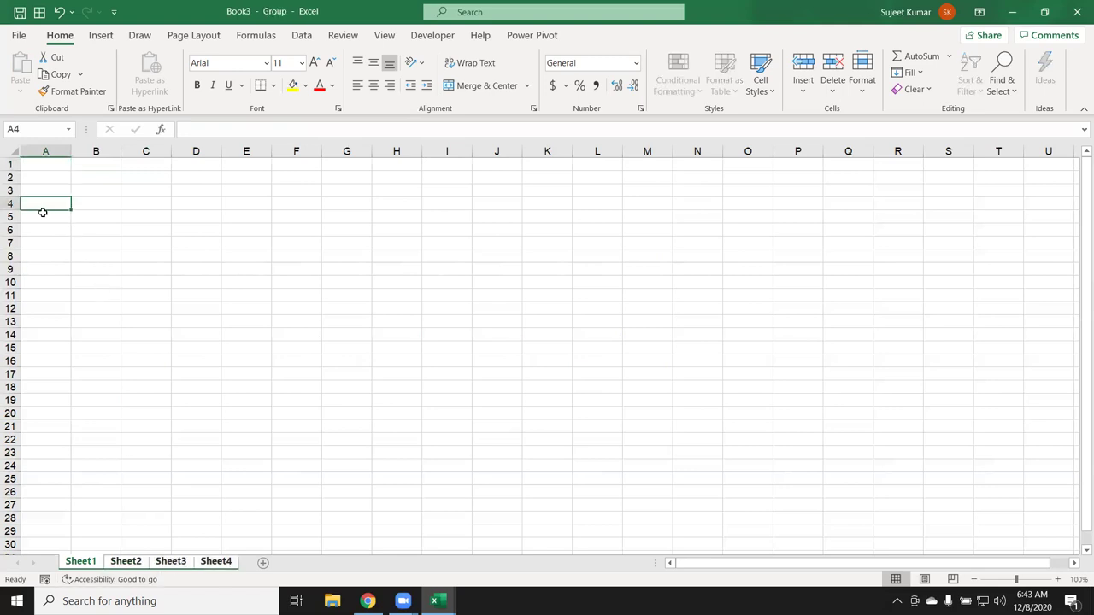
text(Date)
key(Tab)
key(ctrl+semicolon)
key(Return)
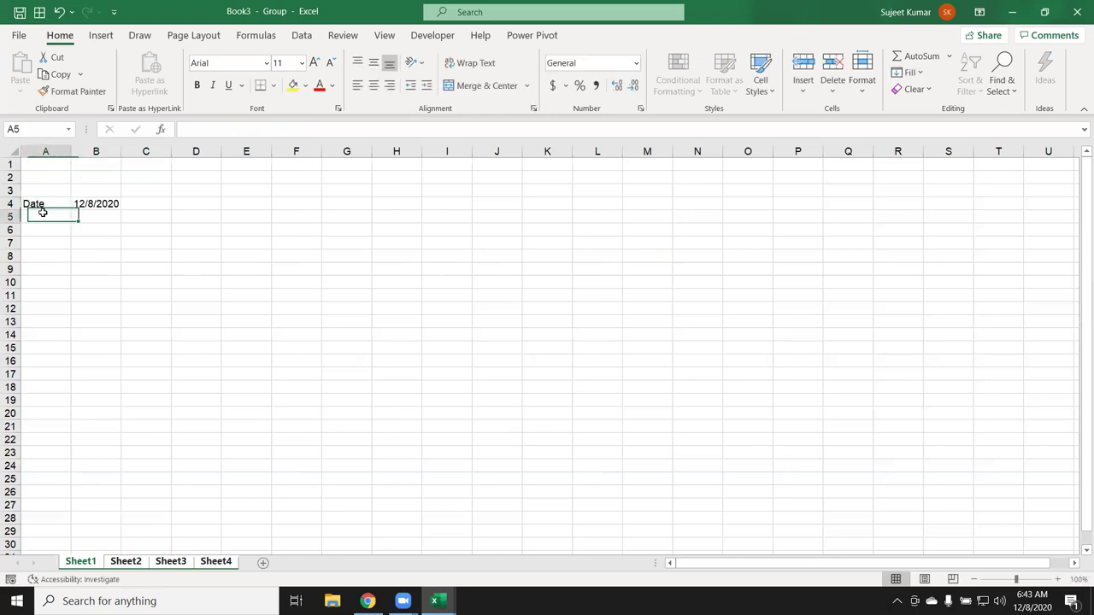
- Check the A4:B4 entries, then confirm they appear on Sheet2, Sheet3 and Sheet4
click(53, 201)
click(96, 204)
click(159, 204)
click(129, 564)
click(170, 562)
click(216, 563)
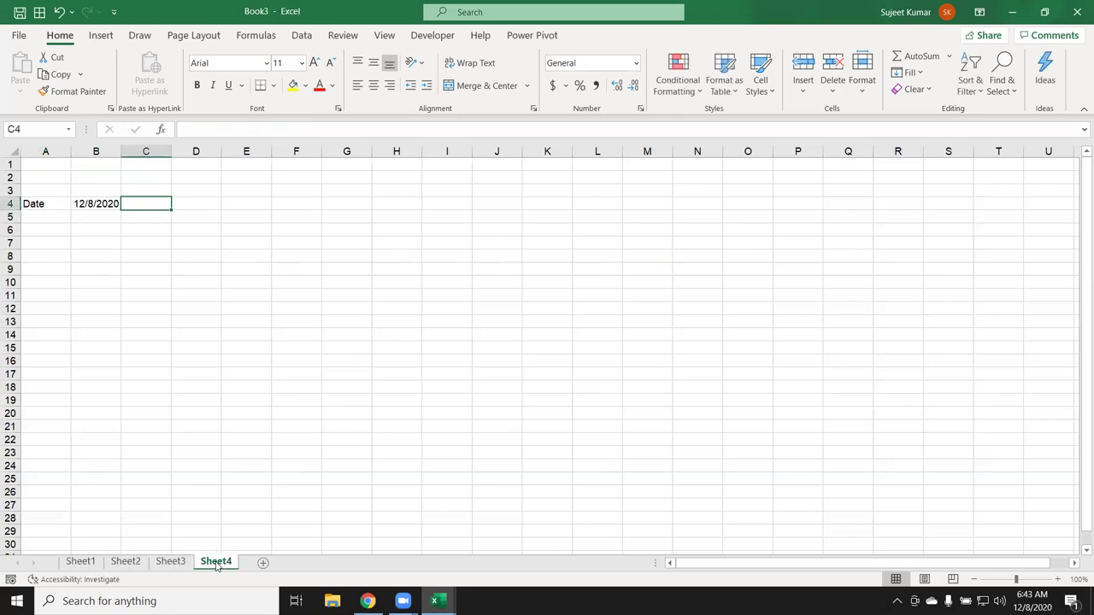
- Regroup the four sheets, select A4:B4, then ungroup back to Sheet1 alone
click(81, 563)
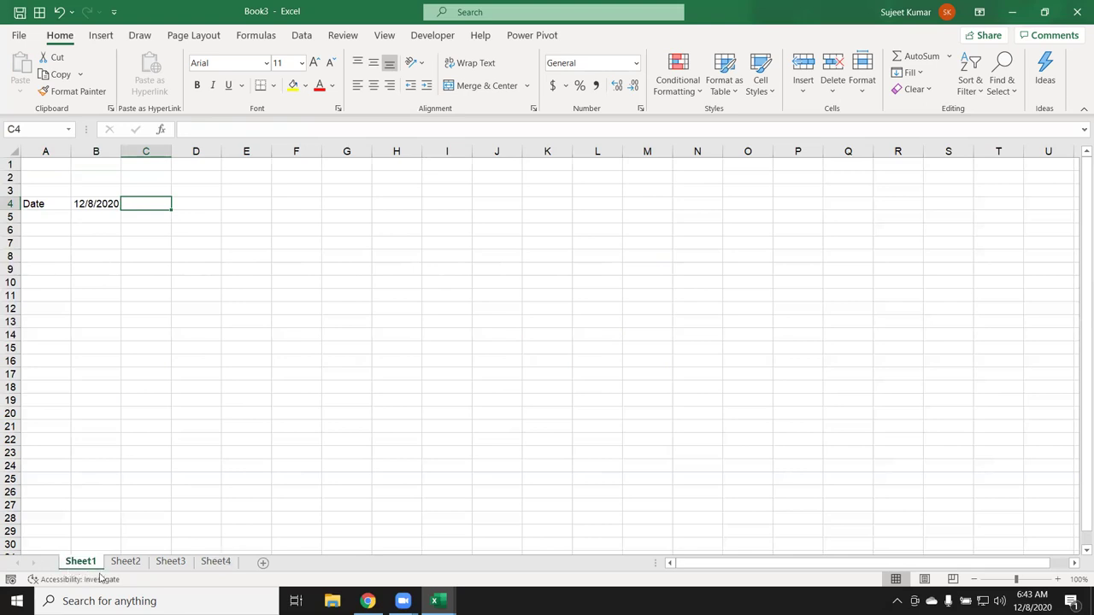
shift+click(211, 565)
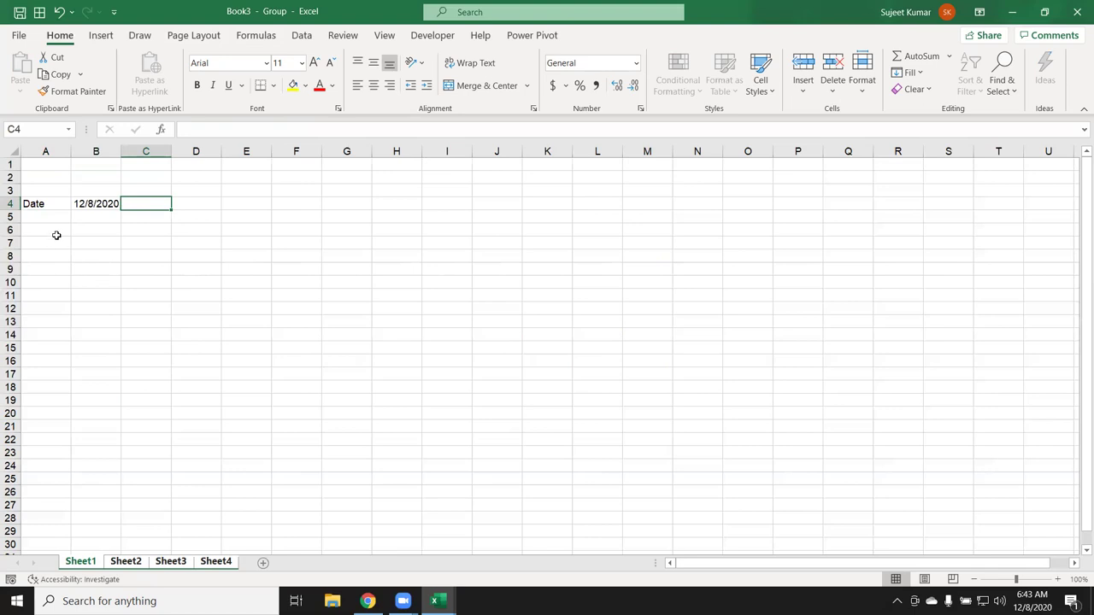
drag(43, 205, 96, 206)
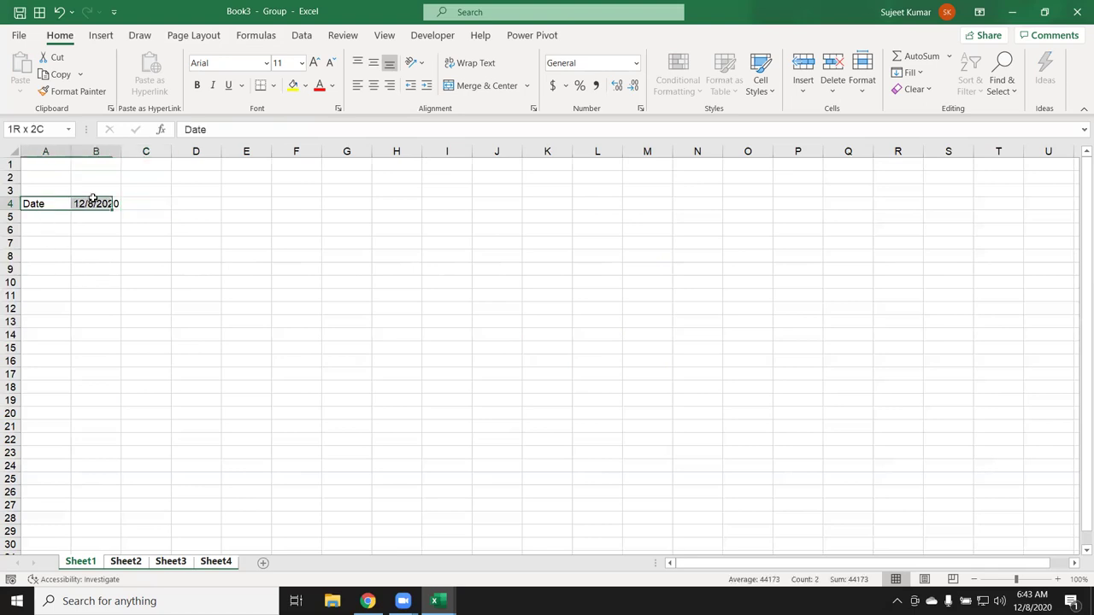
click(46, 227)
click(40, 268)
click(58, 321)
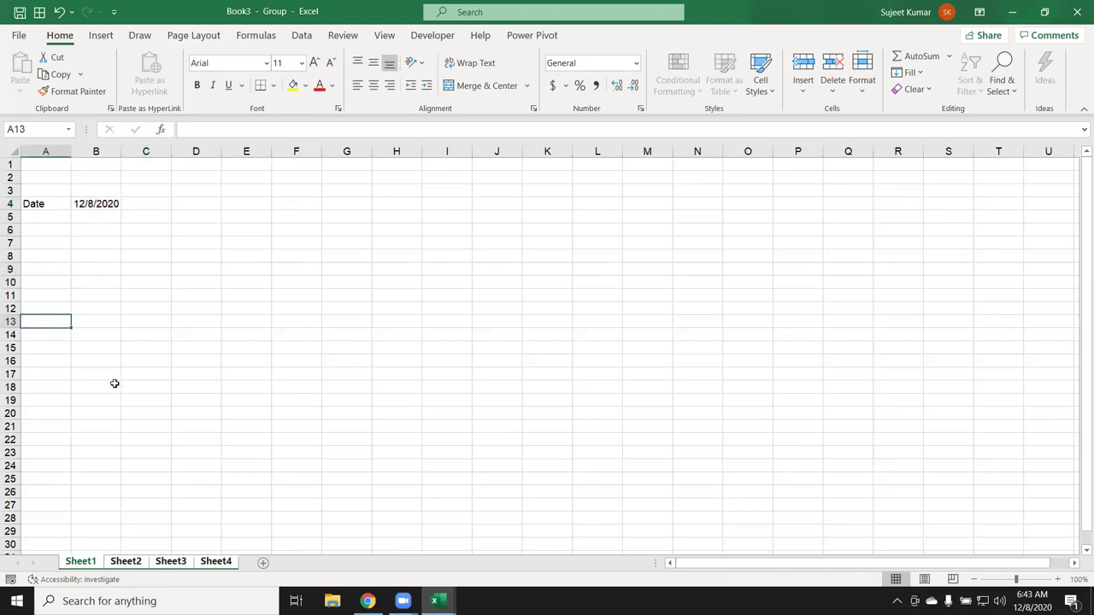
click(40, 219)
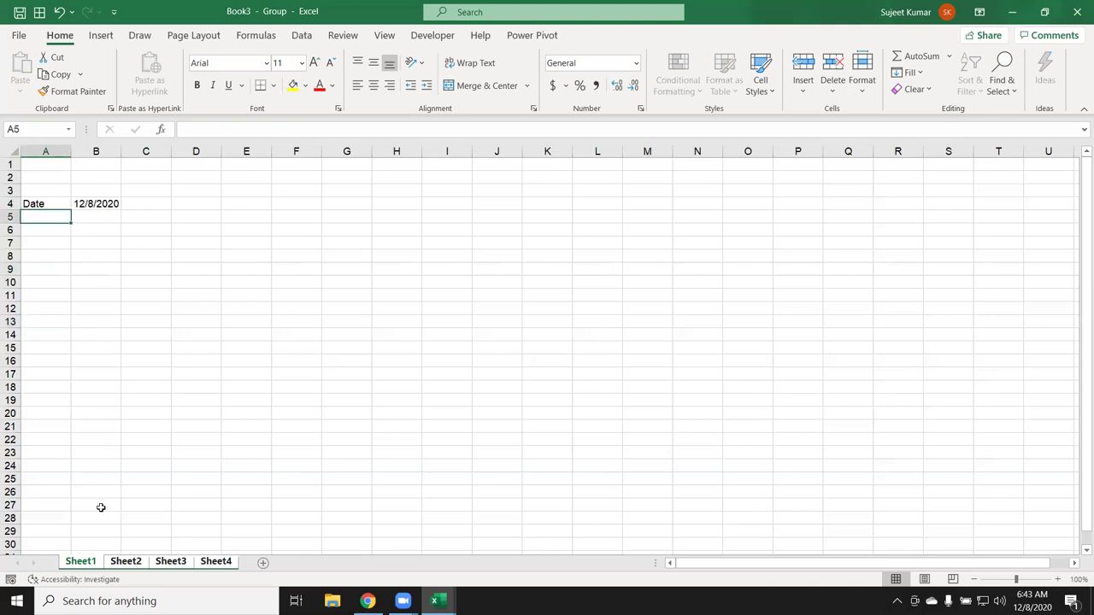
click(127, 567)
click(78, 566)
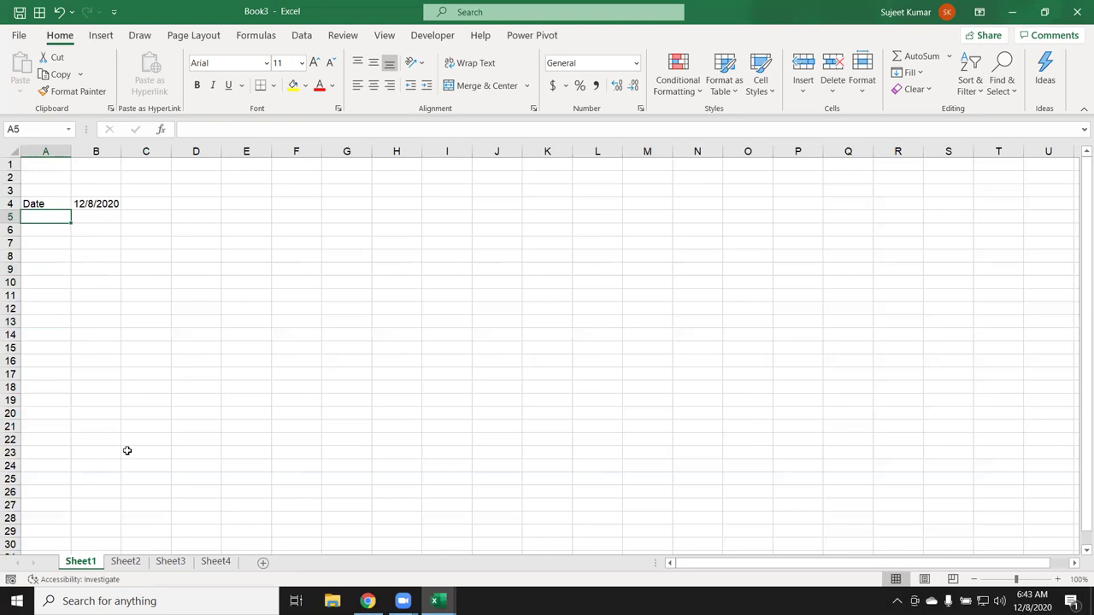
- Group Sheet1 with Sheet3 and Sheet4, then ungroup to Sheet1 again
ctrl+click(171, 562)
ctrl+click(215, 563)
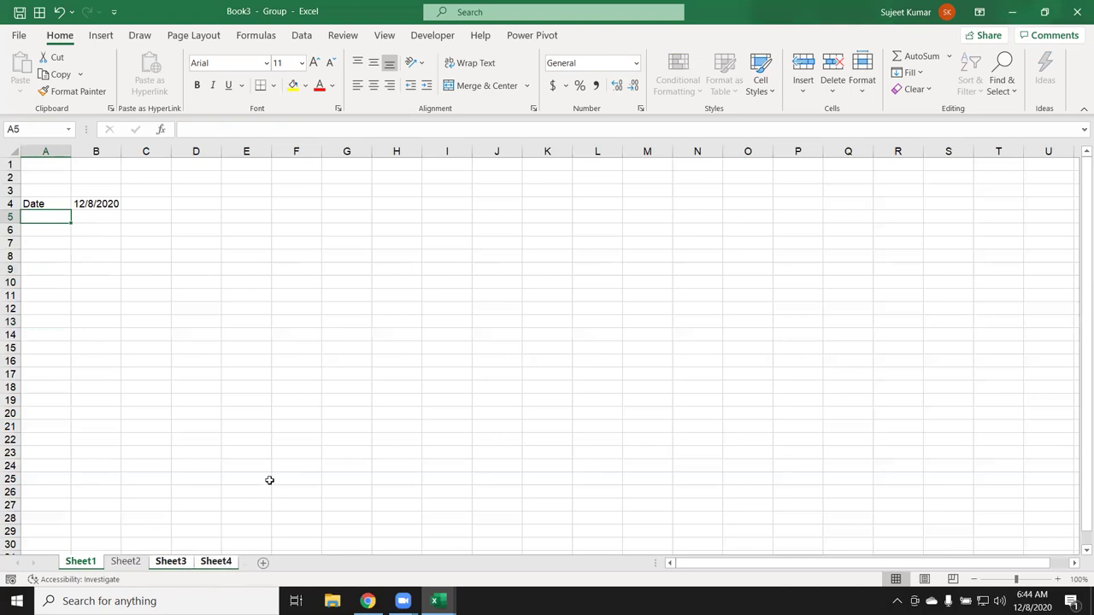
click(273, 435)
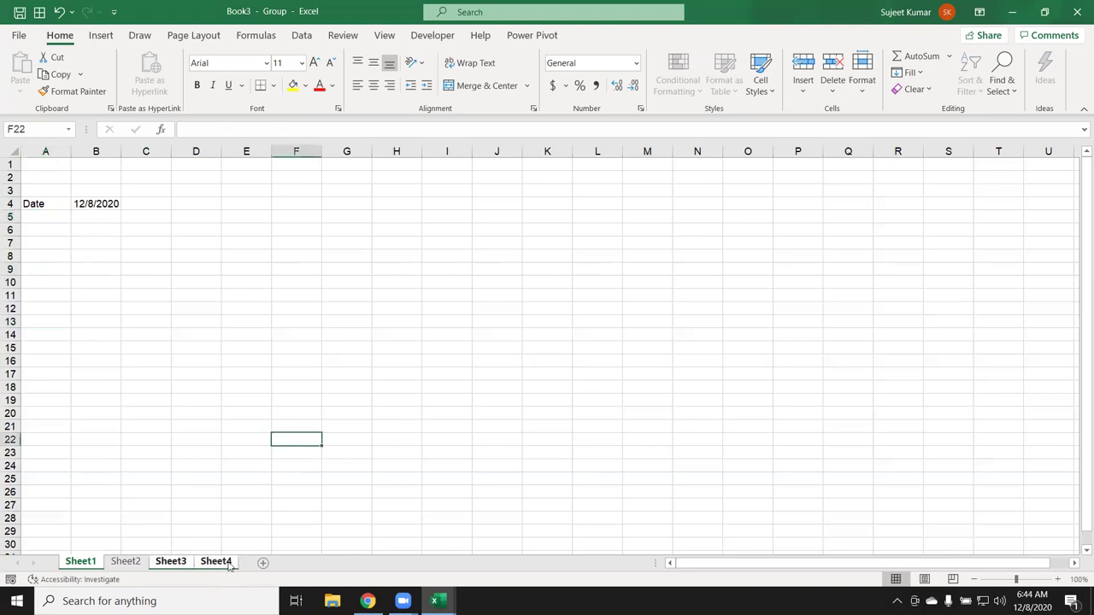
click(81, 561)
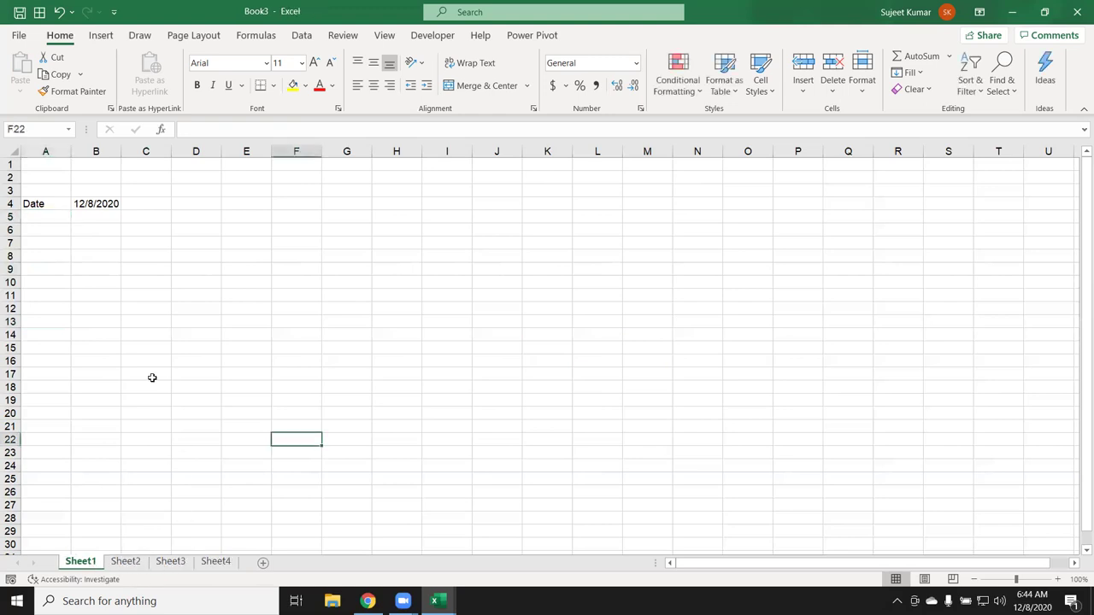
click(59, 247)
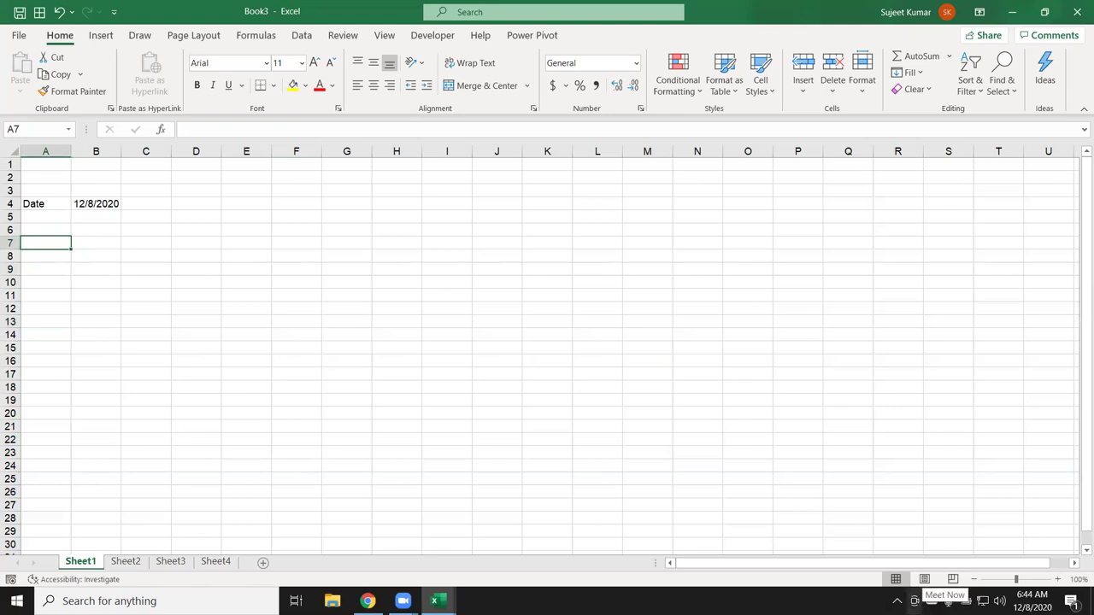
click(335, 454)
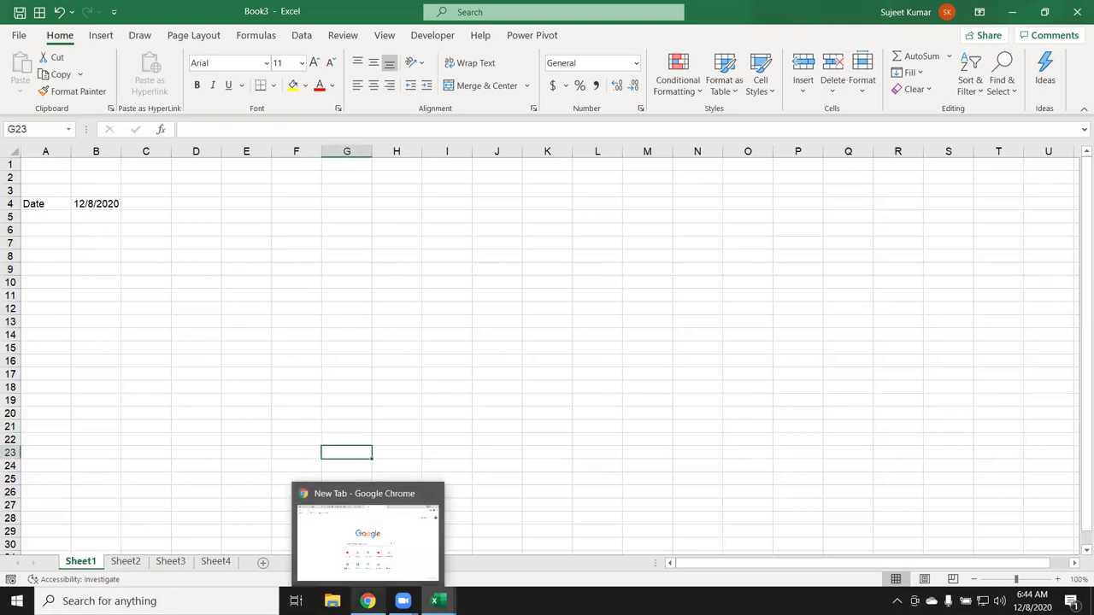
click(167, 246)
- Clear the A3:C5 block holding Date and 12/8/2020, then switch to Chrome
click(34, 196)
drag(57, 206, 132, 217)
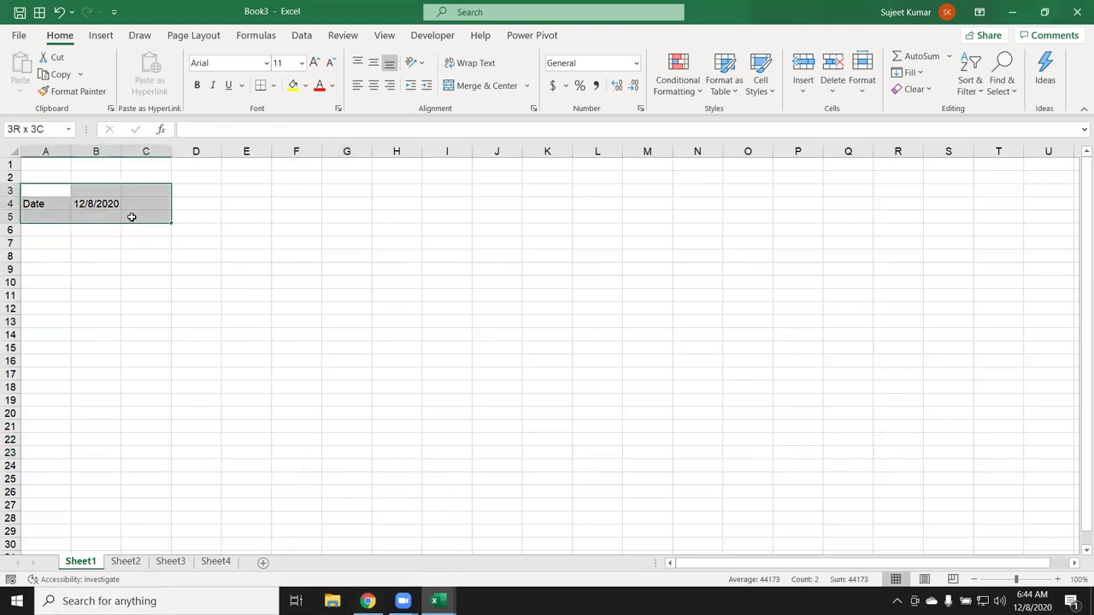
key(Delete)
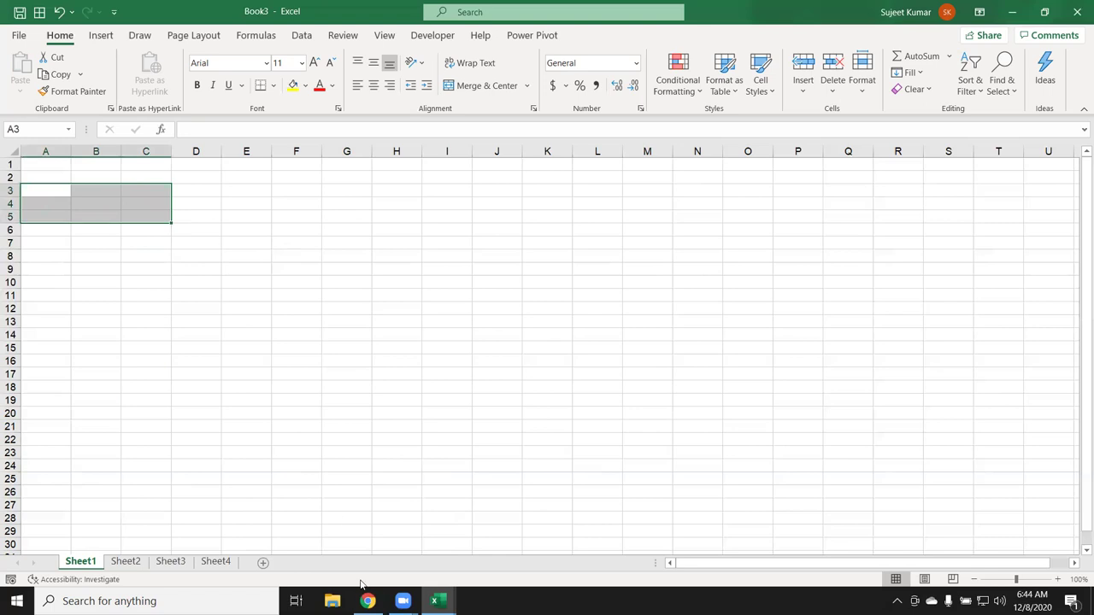
click(398, 479)
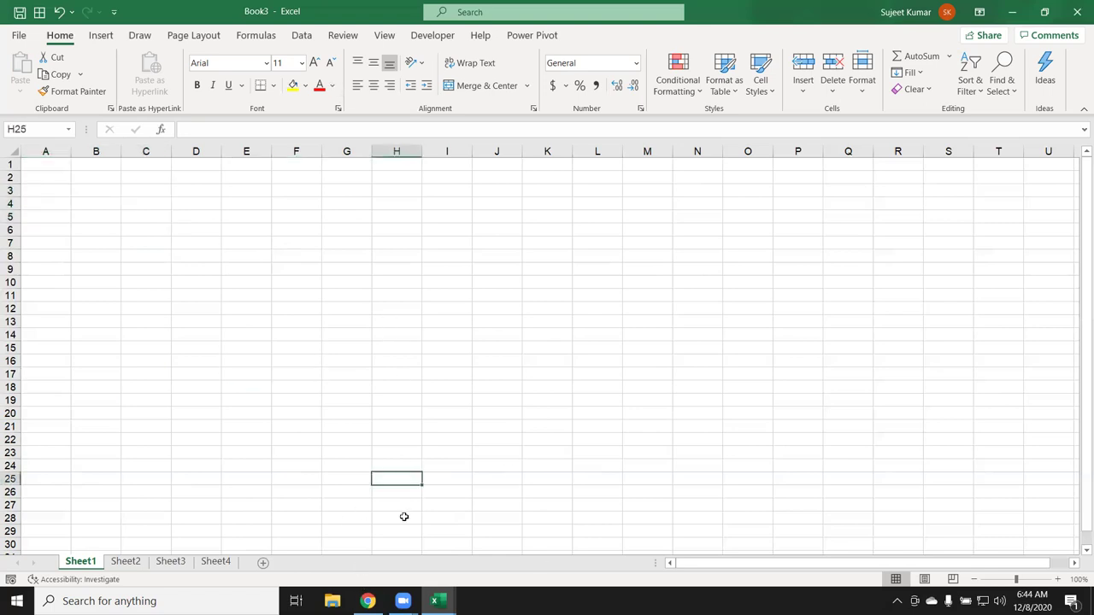
click(367, 600)
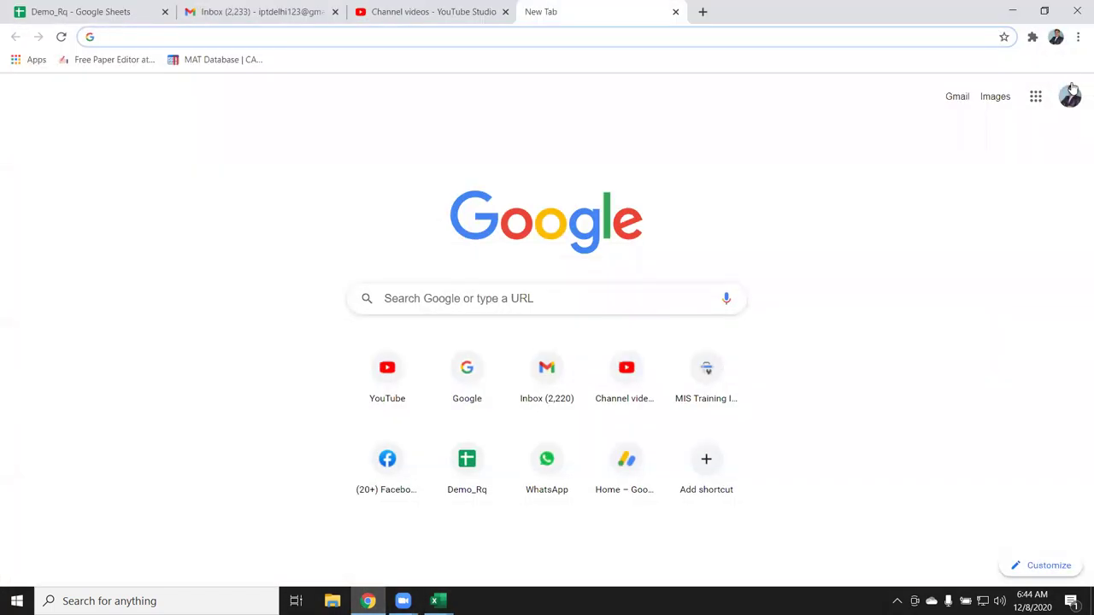
- Start a Screen Recorder capture of the entire screen with microphone audio, then show the desktop
click(1032, 37)
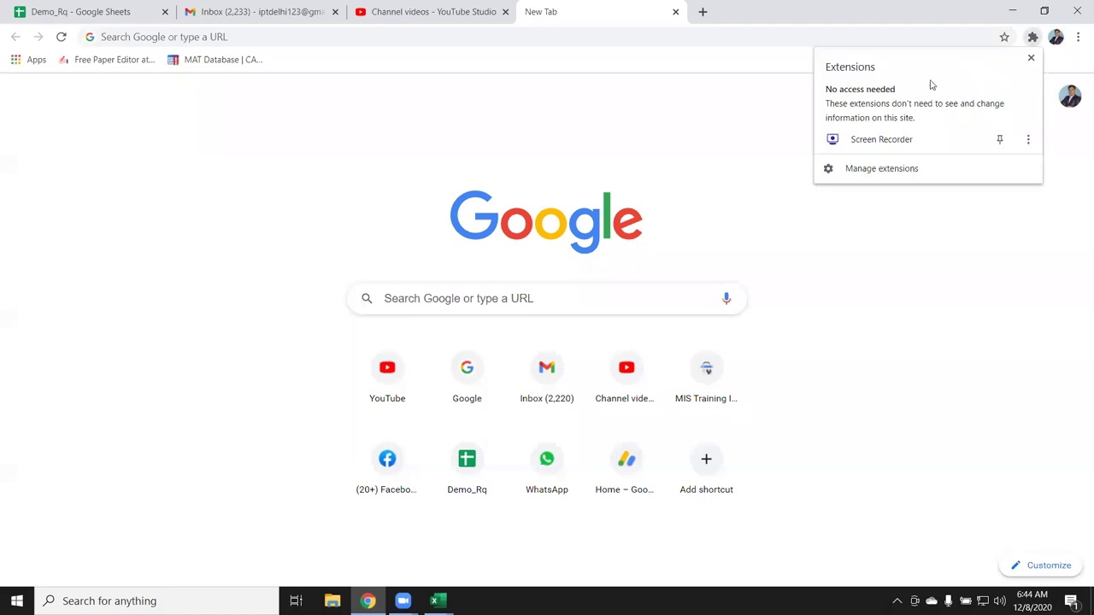
click(887, 140)
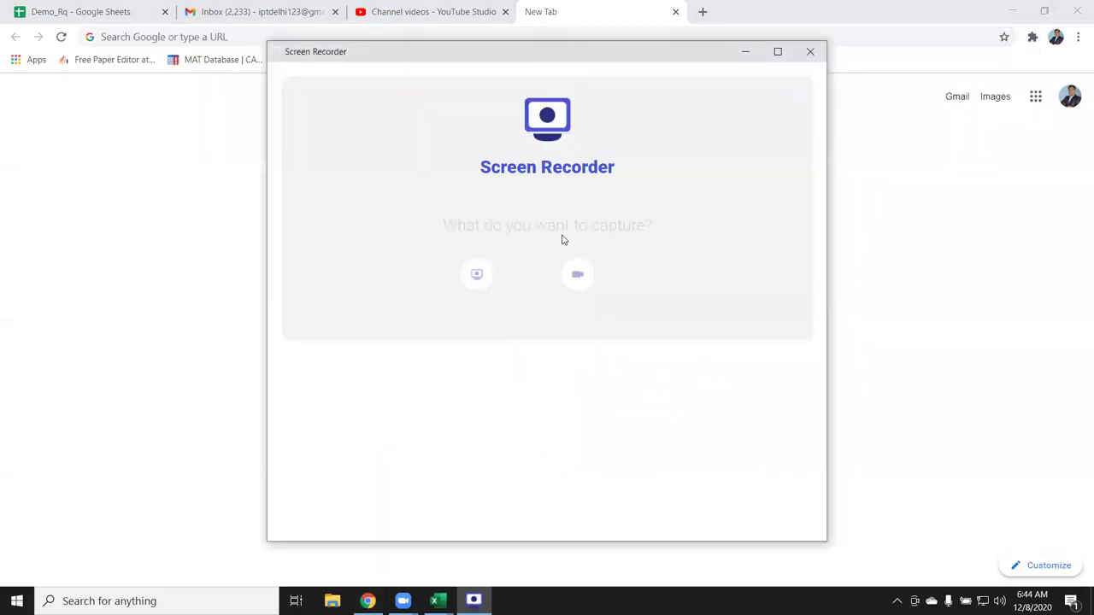
click(493, 287)
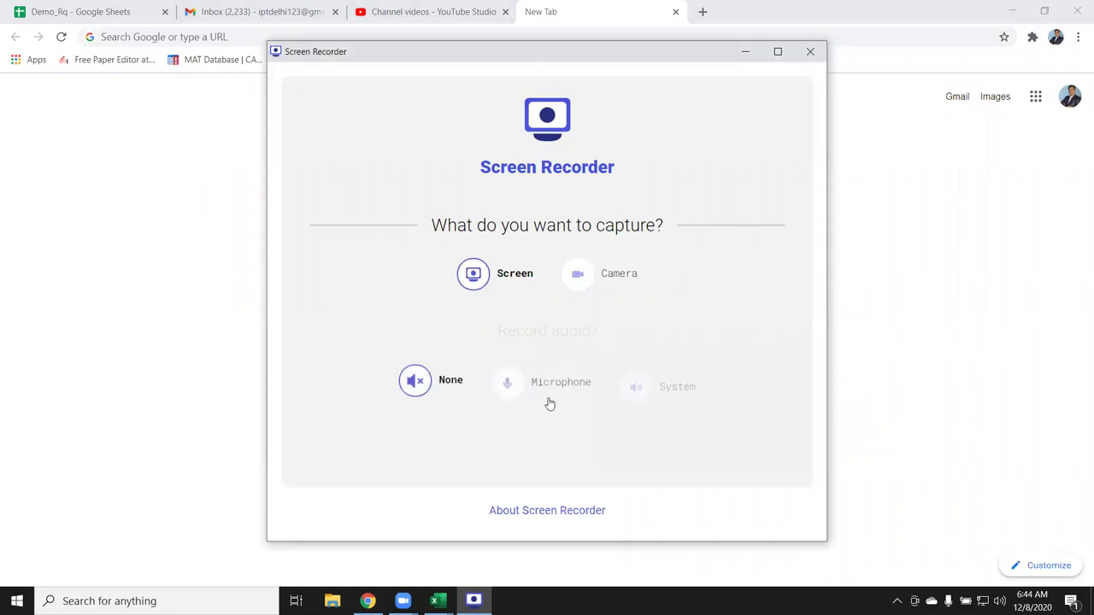
click(551, 384)
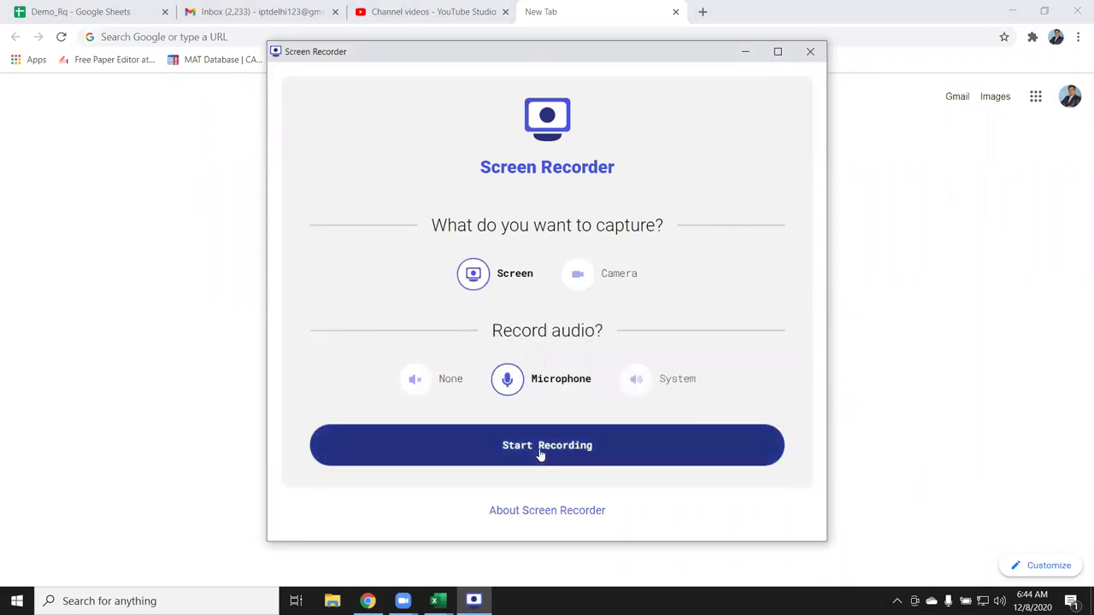
click(541, 455)
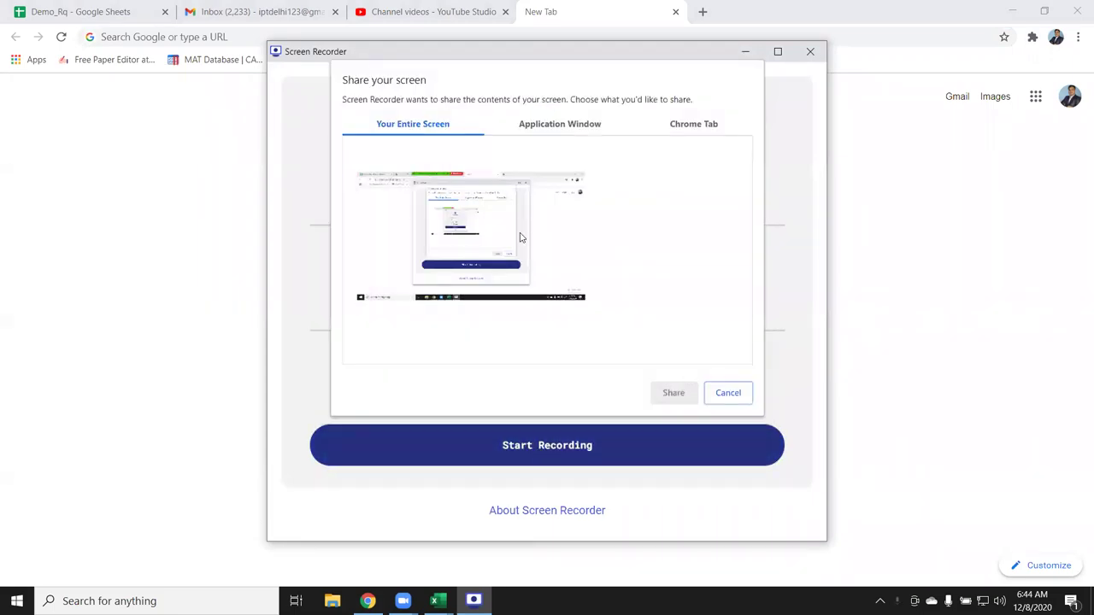
click(679, 395)
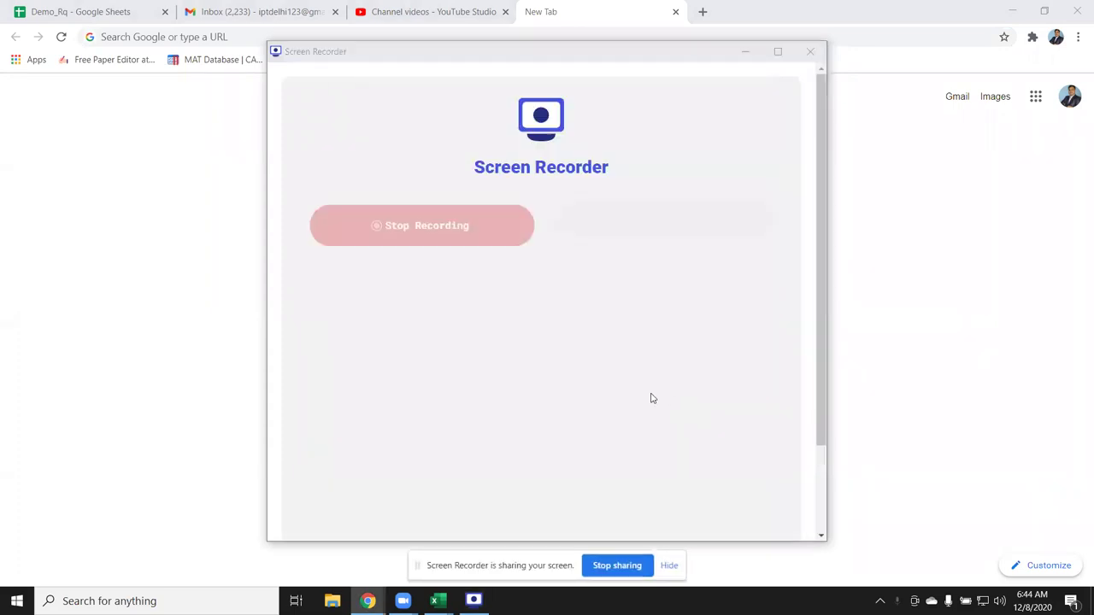
key(super+d)
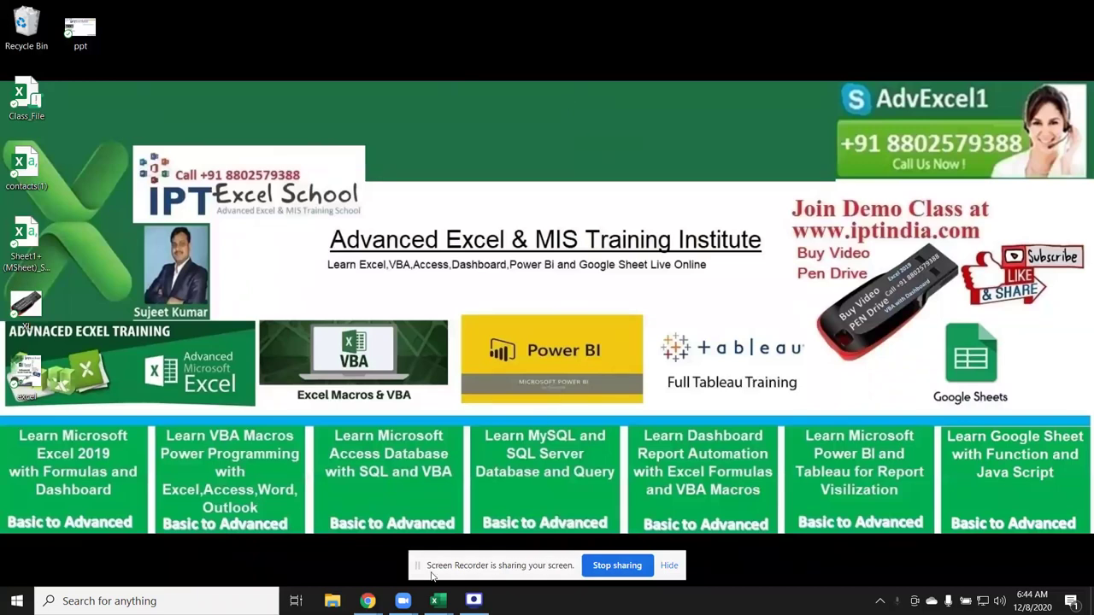
- Return to Book1's RANDBETWEEN grid, check formulas in H16 and M10, and hide the sharing notice
mouse_move(436, 598)
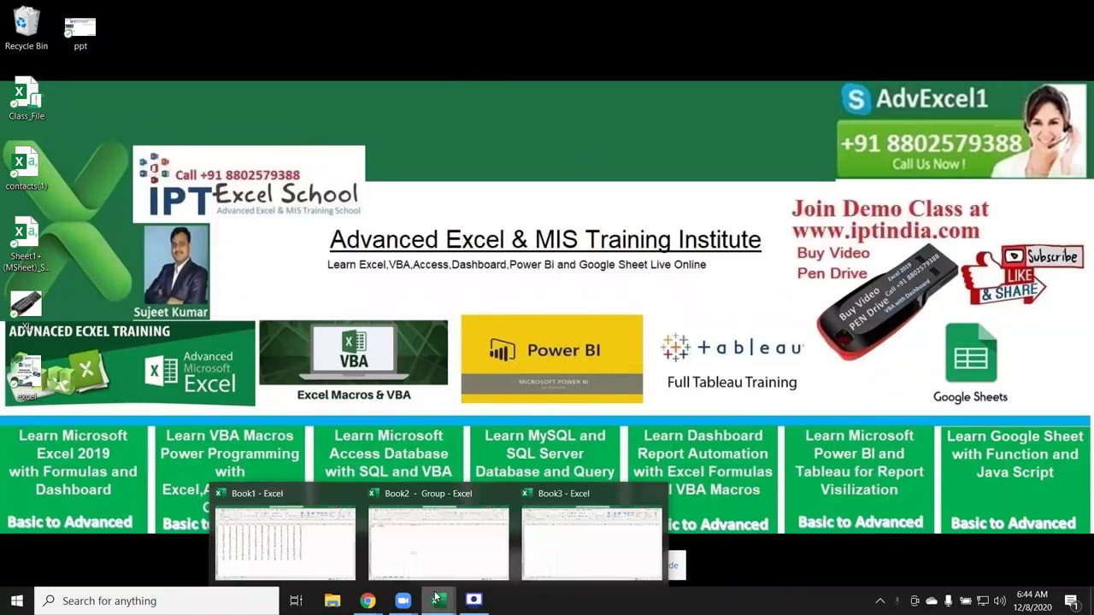
click(341, 541)
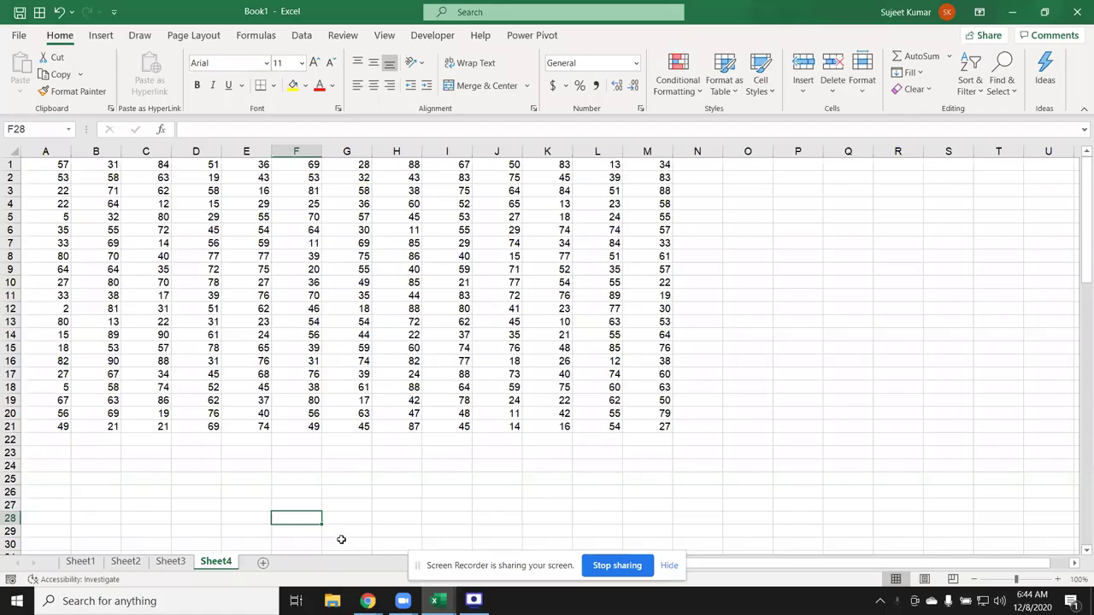
click(387, 359)
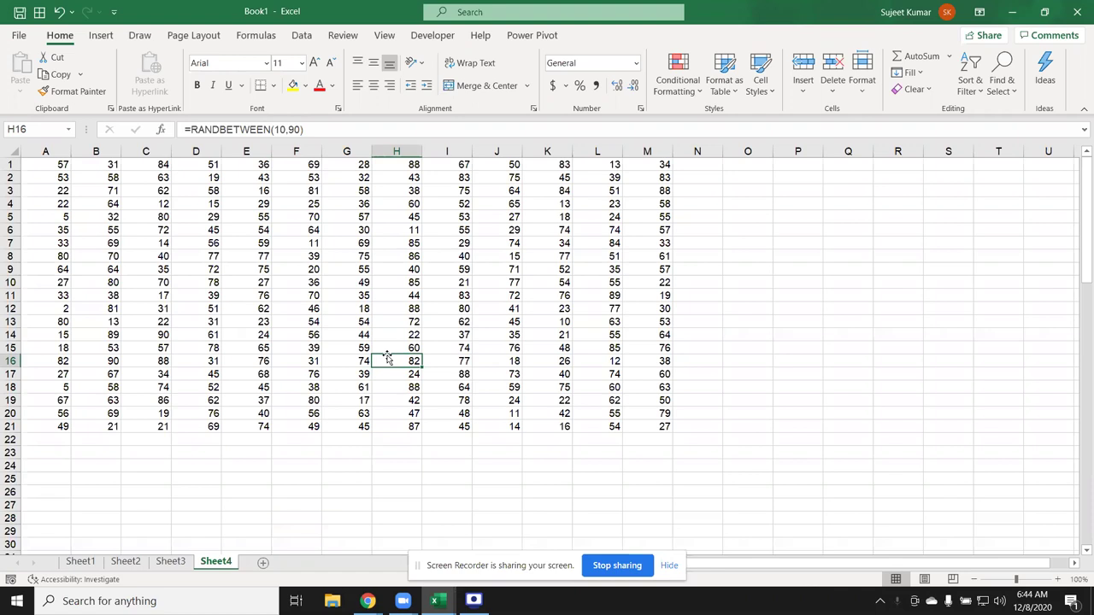
click(757, 280)
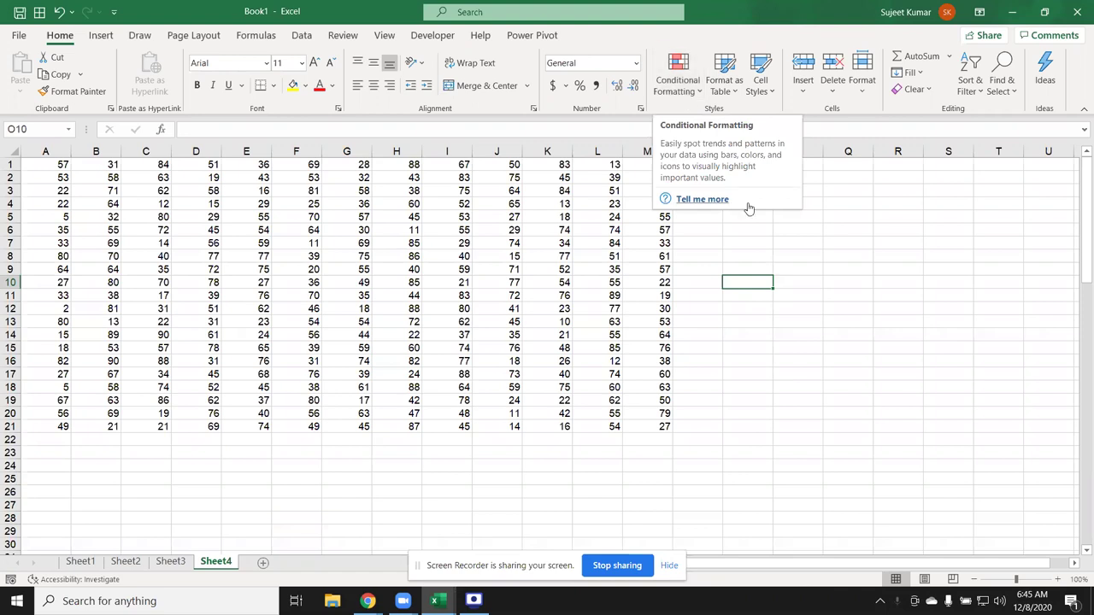
click(628, 289)
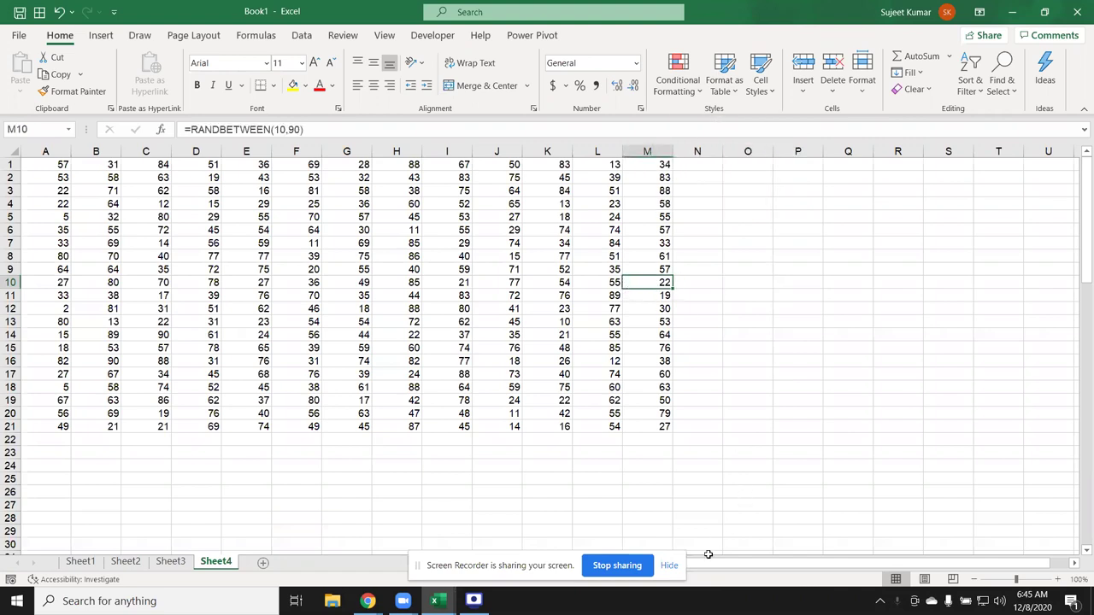
click(666, 565)
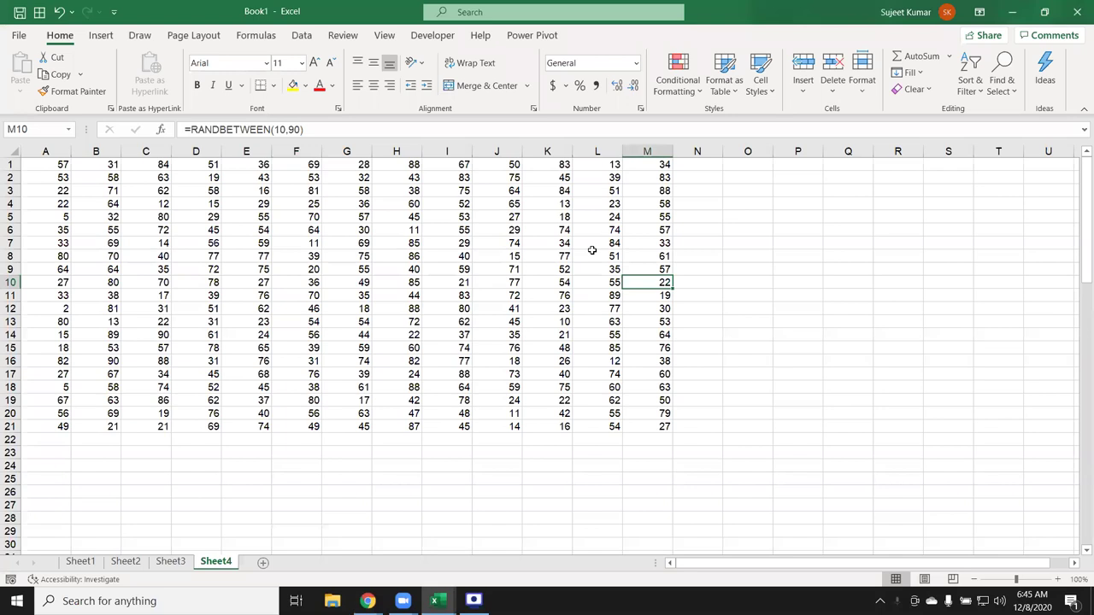
click(598, 254)
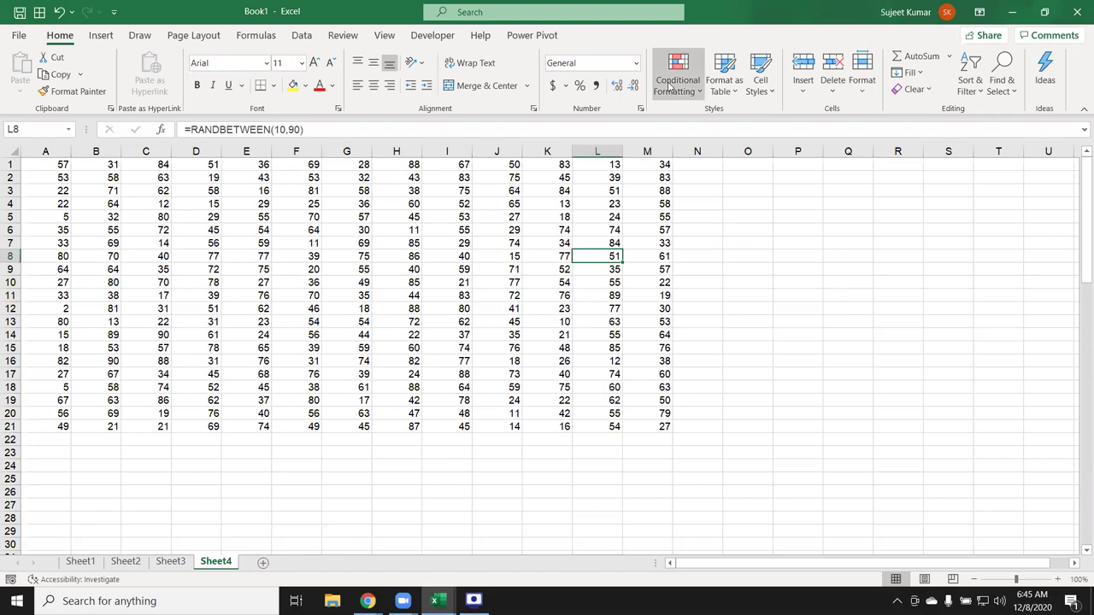
mouse_move(673, 87)
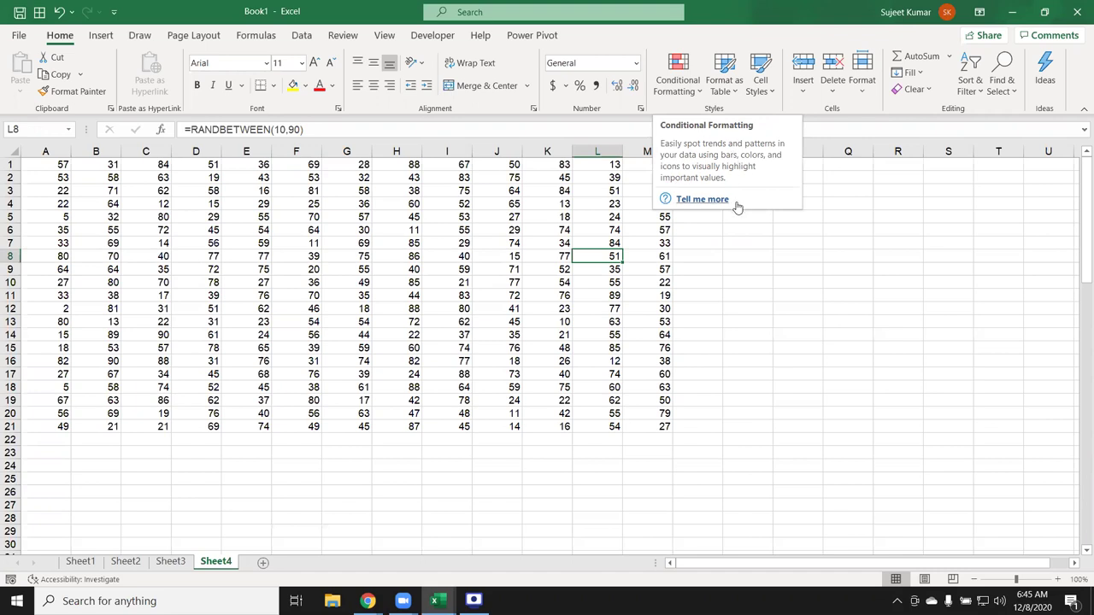
- Open the conditional formatting help article and scroll down to its color scale sections
click(723, 201)
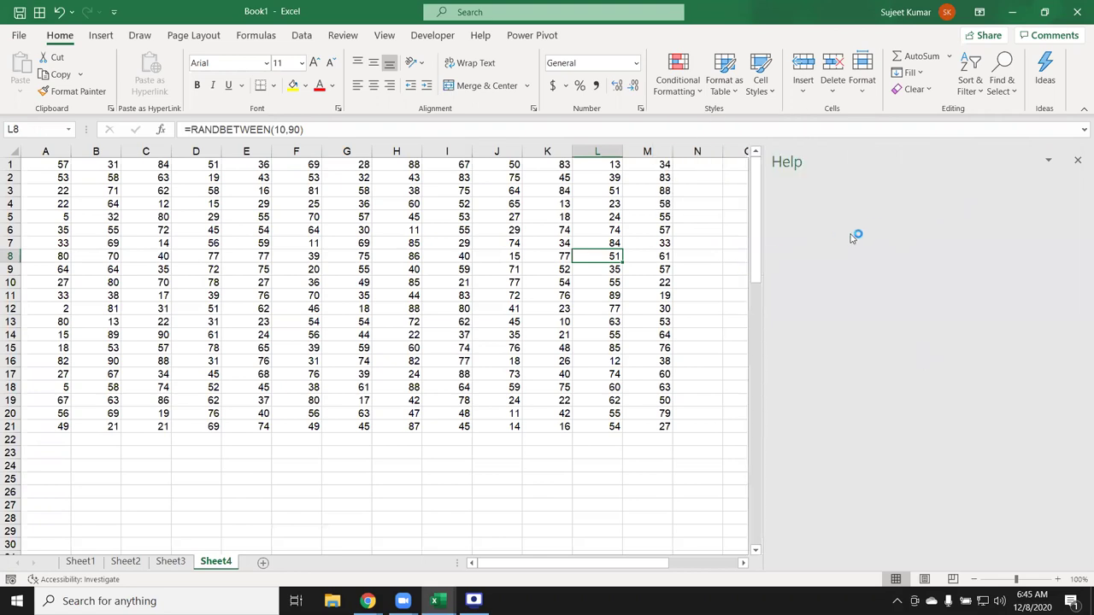
scroll(912, 368, down, 3)
scroll(911, 368, down, 3)
scroll(912, 370, down, 3)
scroll(911, 373, down, 3)
scroll(910, 379, down, 3)
scroll(910, 376, down, 3)
scroll(865, 299, down, 3)
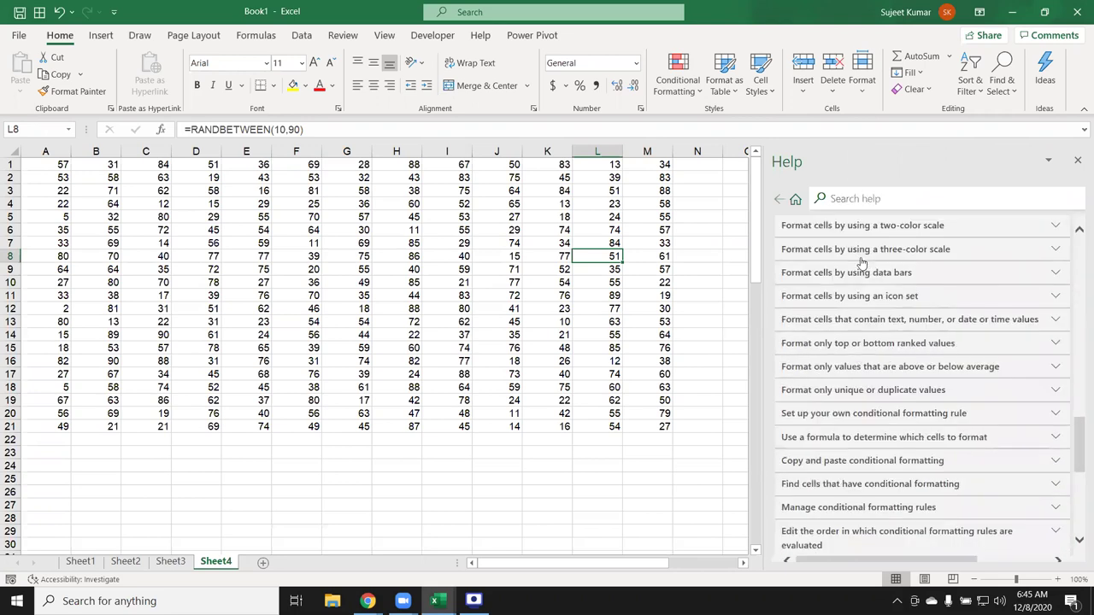
- Expand the three-color and two-color scale topics and read through them
click(860, 256)
click(863, 229)
scroll(869, 260, down, 5)
scroll(869, 266, down, 3)
scroll(870, 274, down, 3)
scroll(870, 281, down, 3)
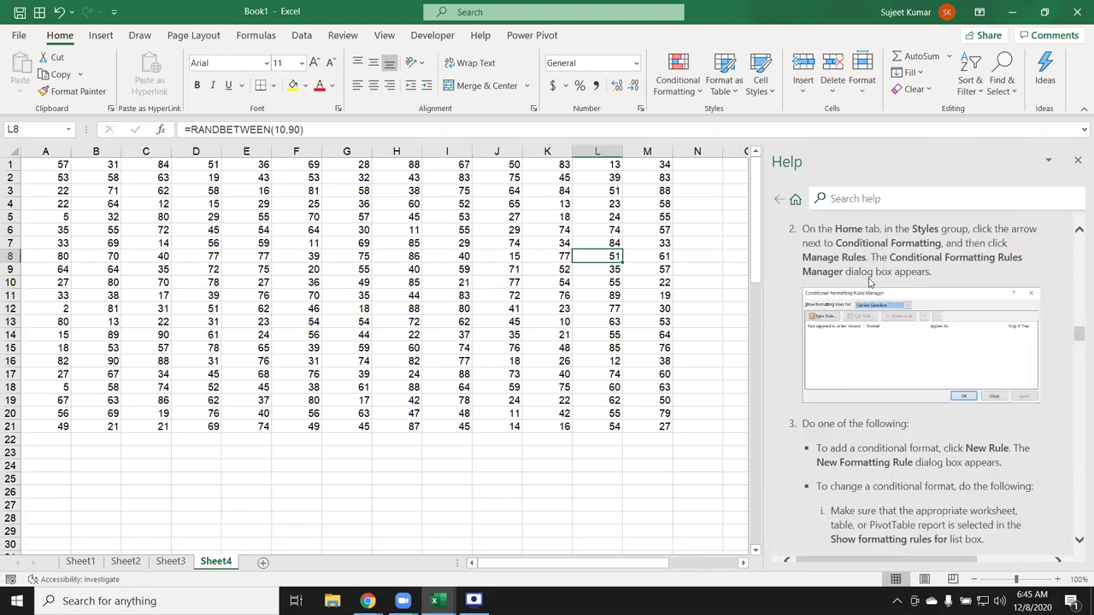
scroll(869, 282, down, 3)
scroll(869, 280, down, 3)
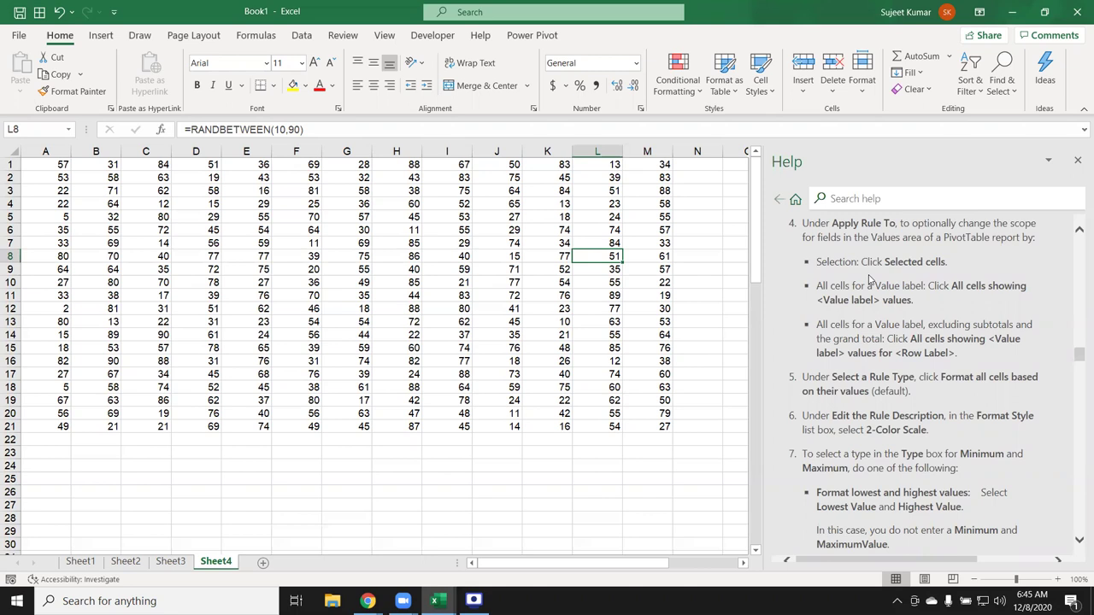
scroll(868, 282, down, 1)
scroll(869, 282, down, 3)
scroll(868, 281, down, 3)
scroll(868, 280, down, 2)
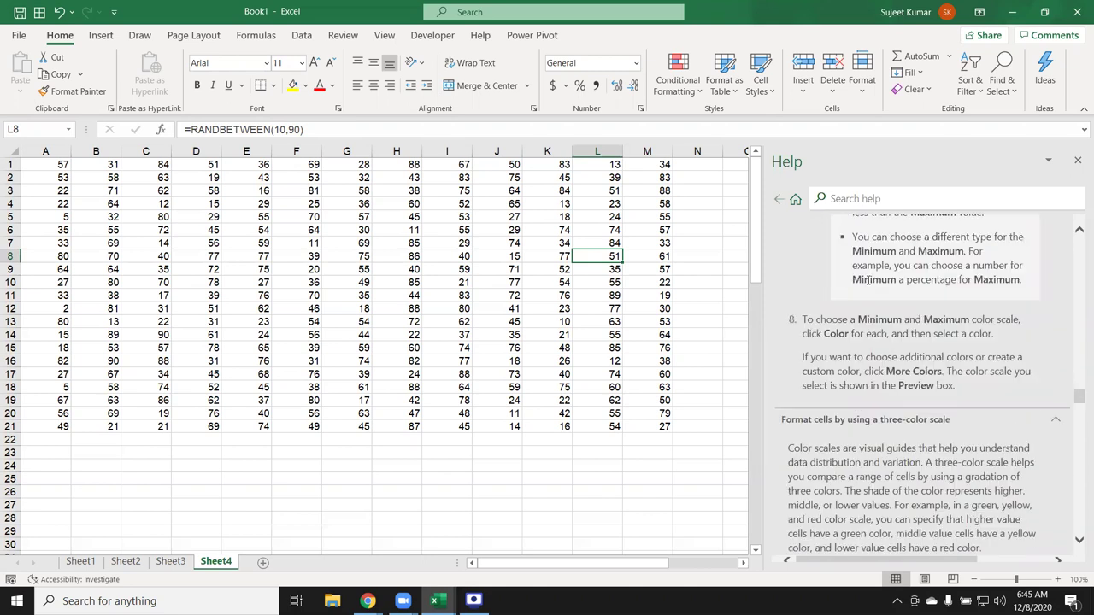
scroll(868, 281, down, 4)
scroll(868, 282, down, 2)
scroll(868, 281, down, 3)
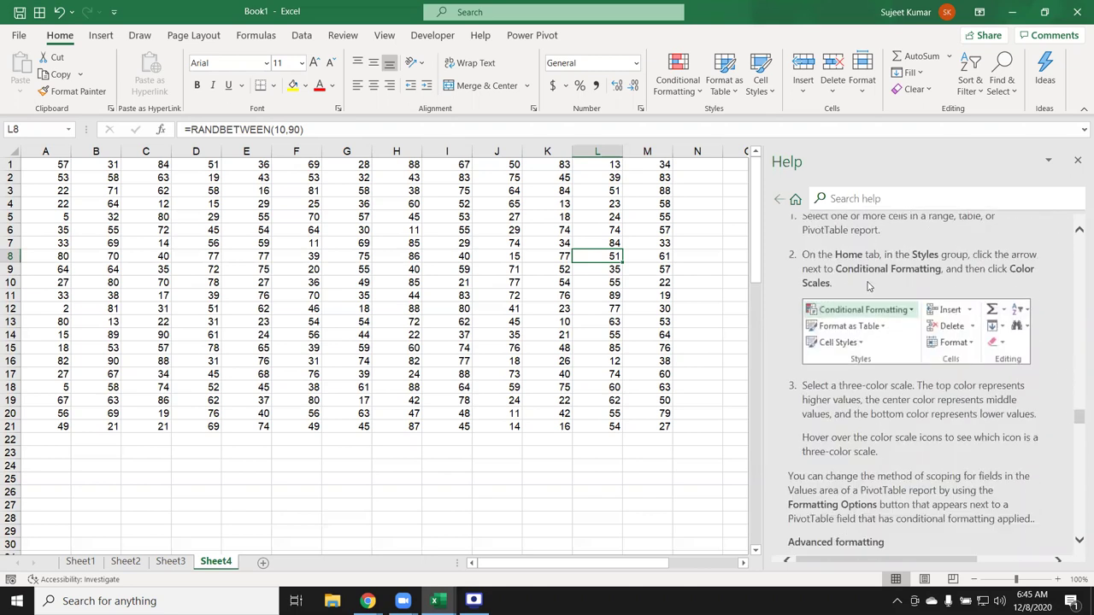
scroll(868, 282, down, 4)
scroll(868, 282, down, 1)
scroll(868, 282, down, 3)
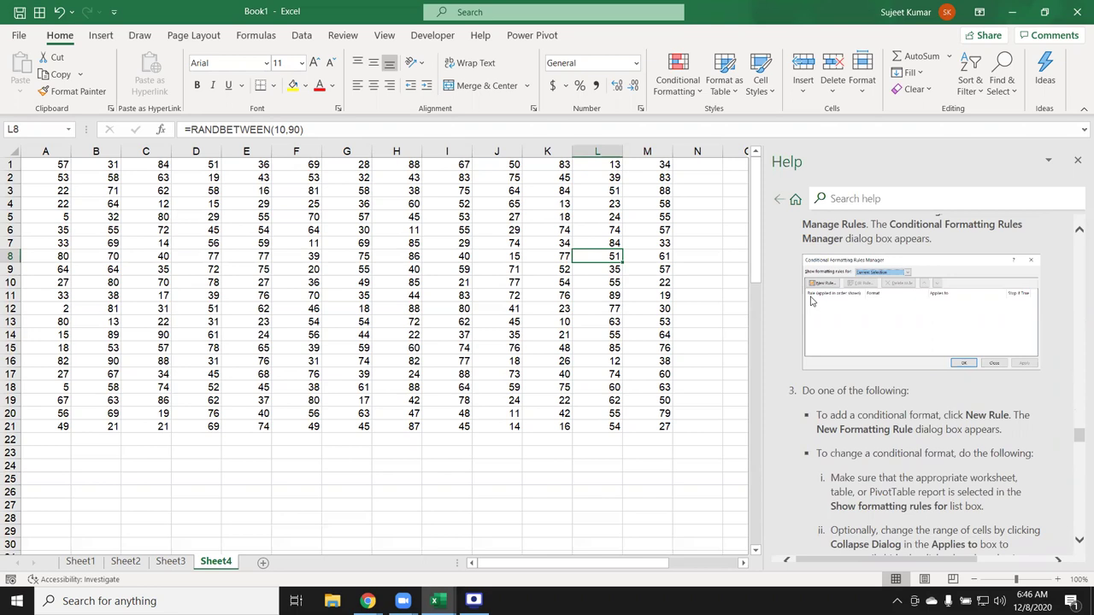
scroll(870, 322, down, 3)
scroll(873, 336, down, 3)
scroll(873, 336, down, 3)
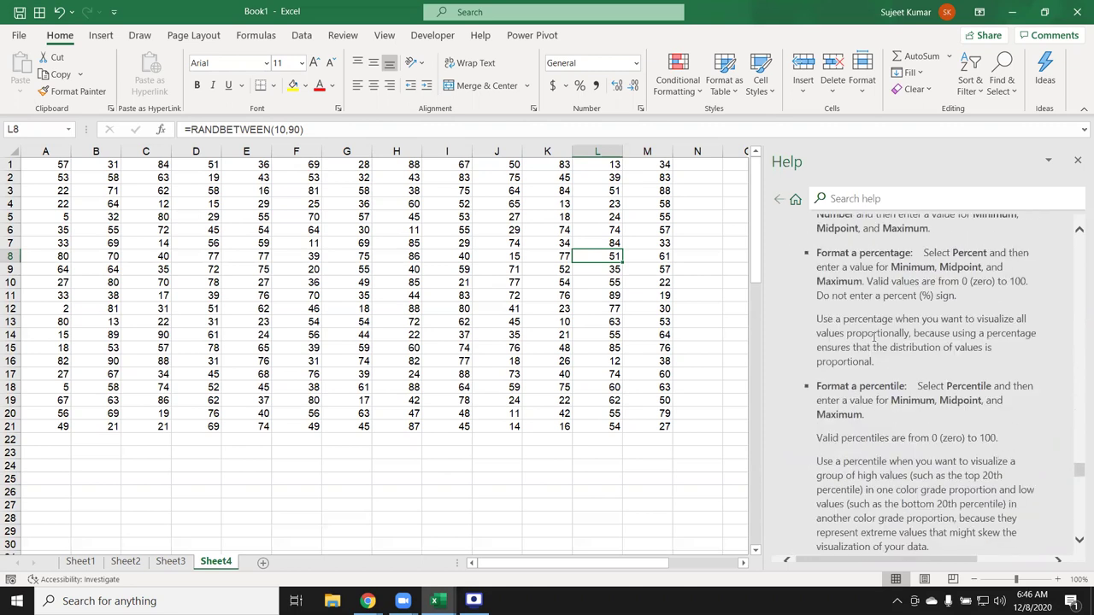
scroll(873, 335, down, 5)
scroll(873, 341, down, 5)
scroll(874, 348, down, 2)
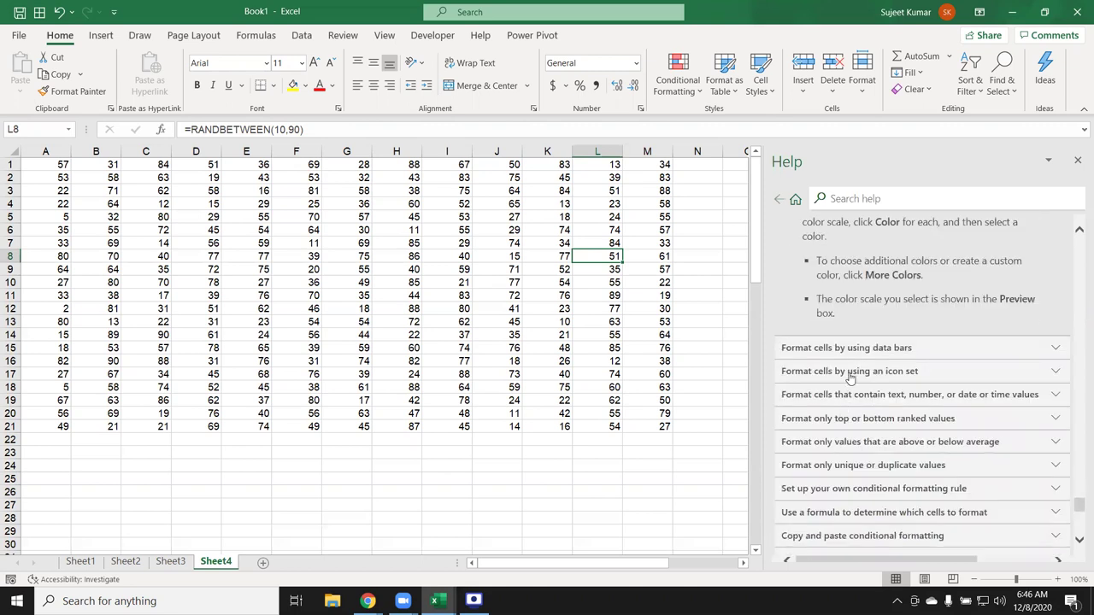
- Expand the icon set and data bars help topics and read through them
click(850, 377)
click(844, 349)
scroll(844, 350, down, 3)
scroll(843, 353, down, 3)
scroll(843, 357, down, 3)
scroll(840, 362, down, 3)
scroll(840, 363, down, 3)
scroll(841, 363, down, 3)
scroll(840, 362, down, 3)
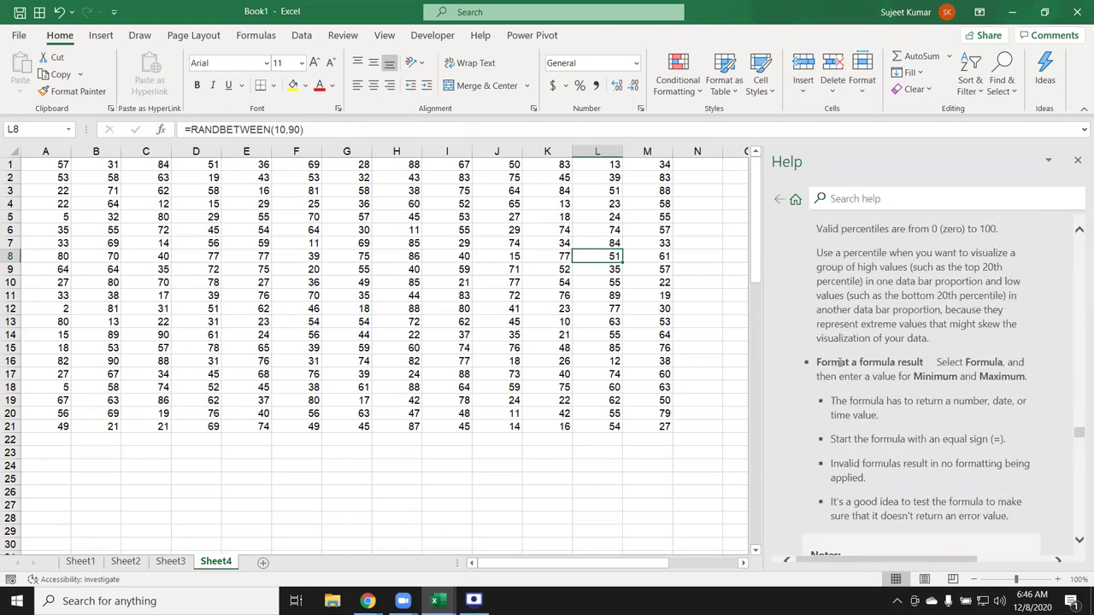
scroll(840, 362, down, 3)
scroll(840, 363, down, 3)
scroll(840, 363, down, 3)
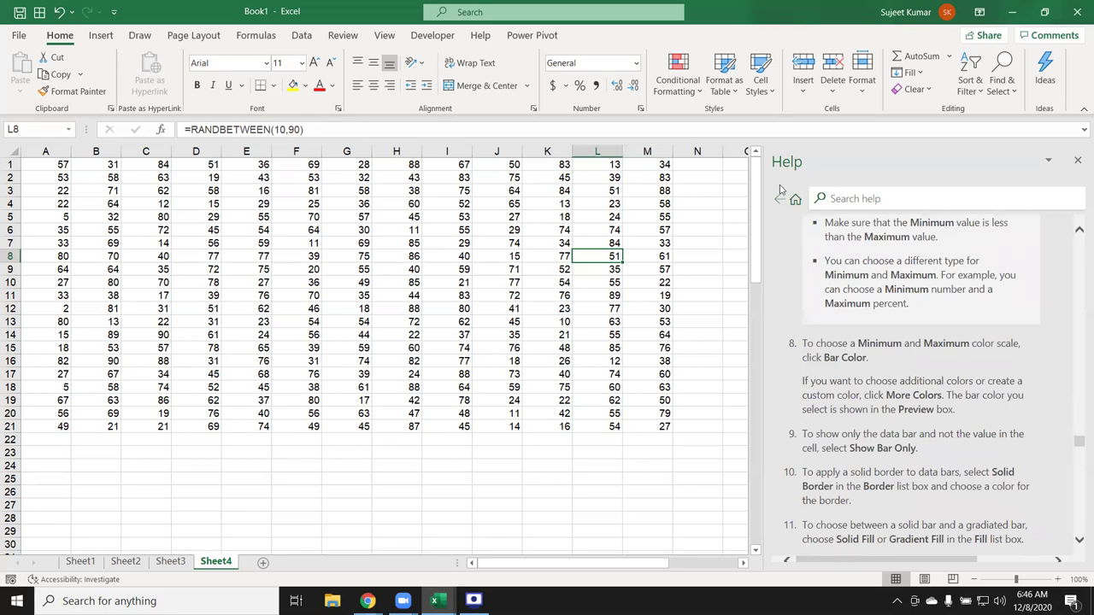
- Finish reading, then return to the top of the conditional formatting article
scroll(867, 377, down, 3)
scroll(867, 378, down, 1)
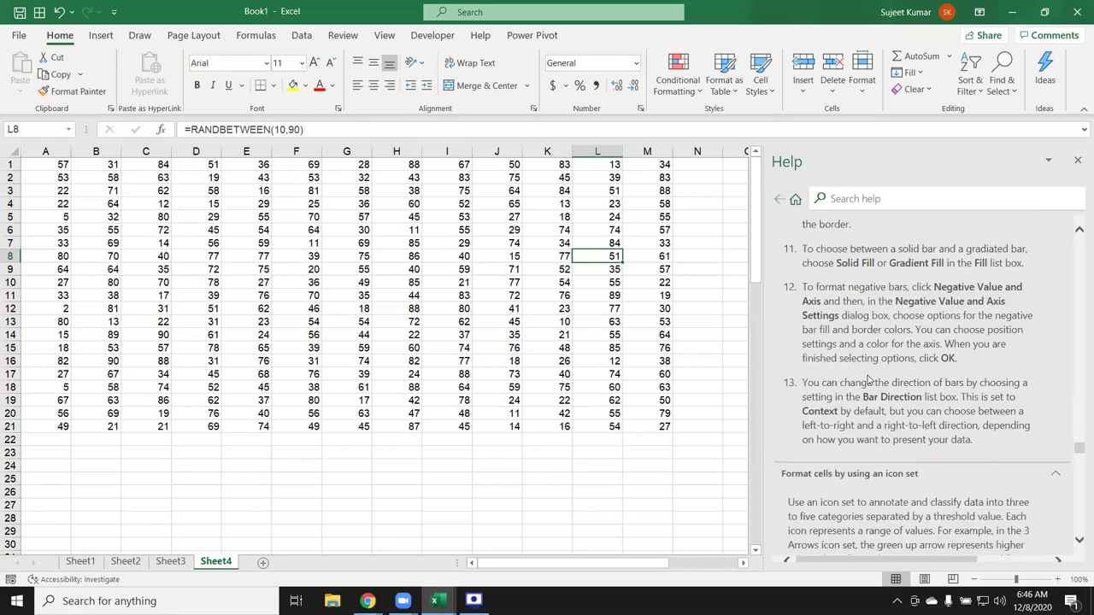
scroll(867, 378, down, 3)
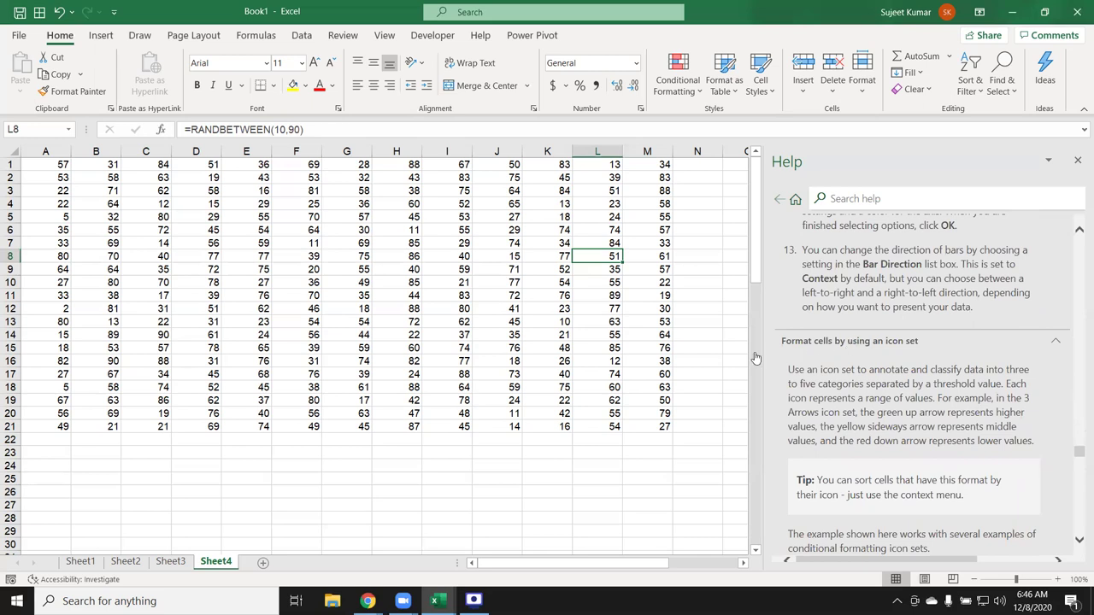
drag(1079, 454, 1050, 232)
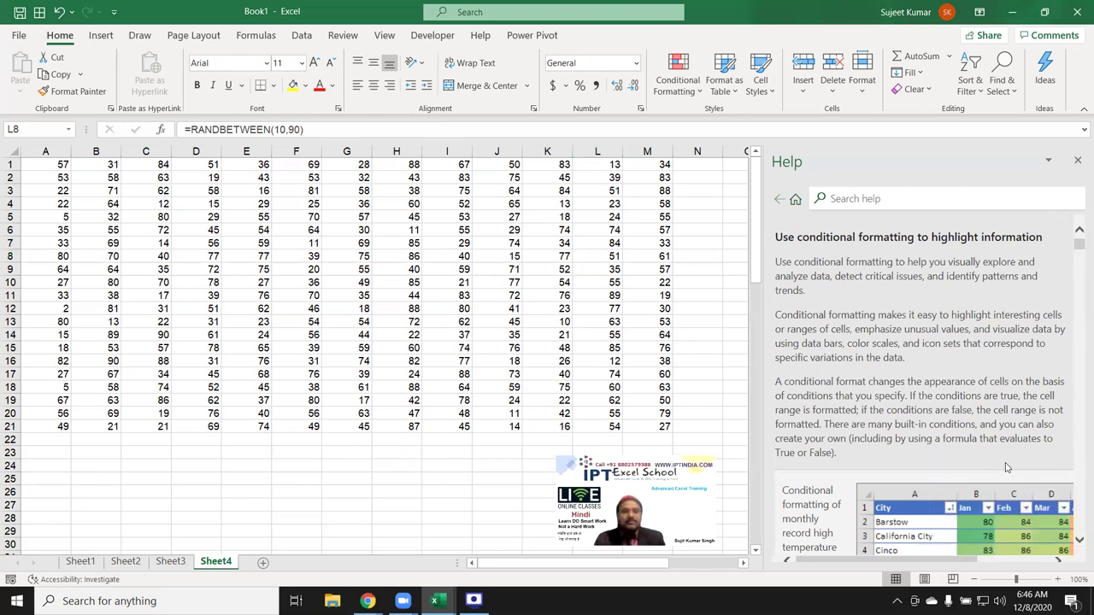
click(218, 244)
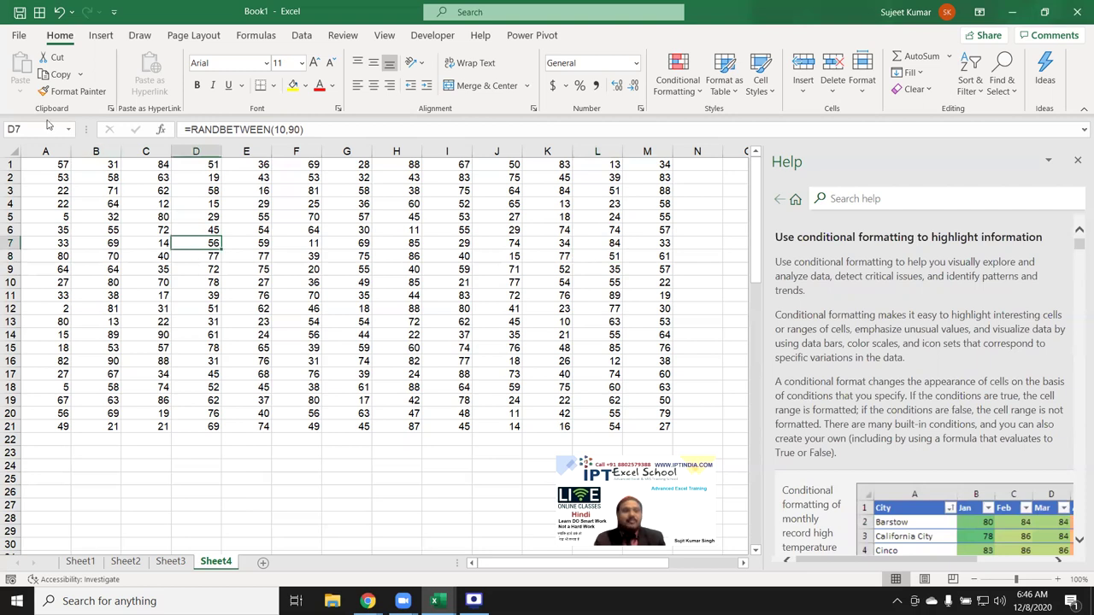
click(57, 75)
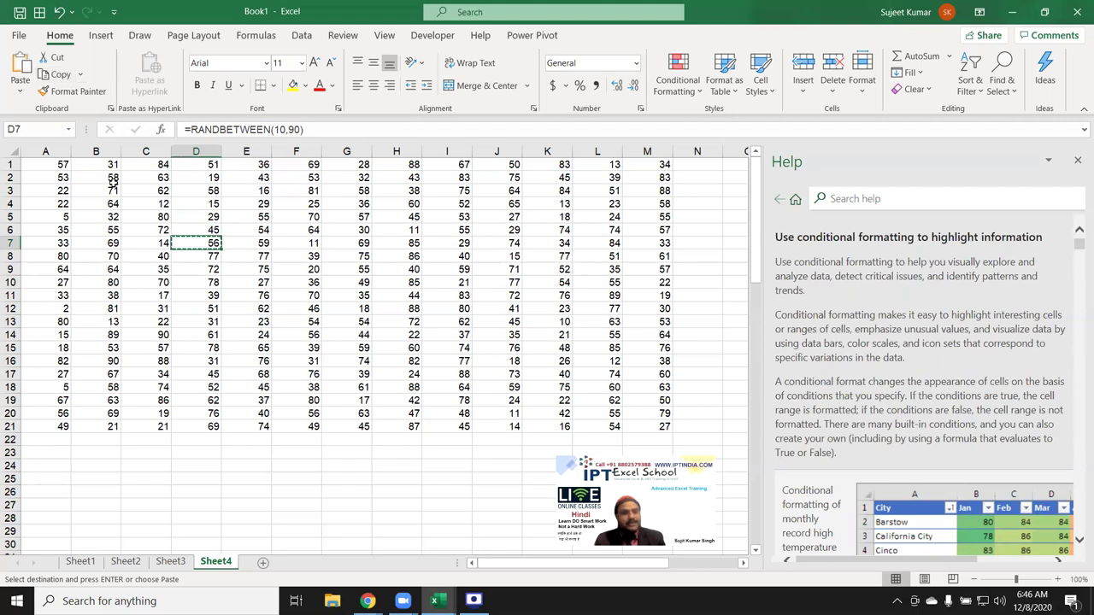
key(Escape)
click(244, 282)
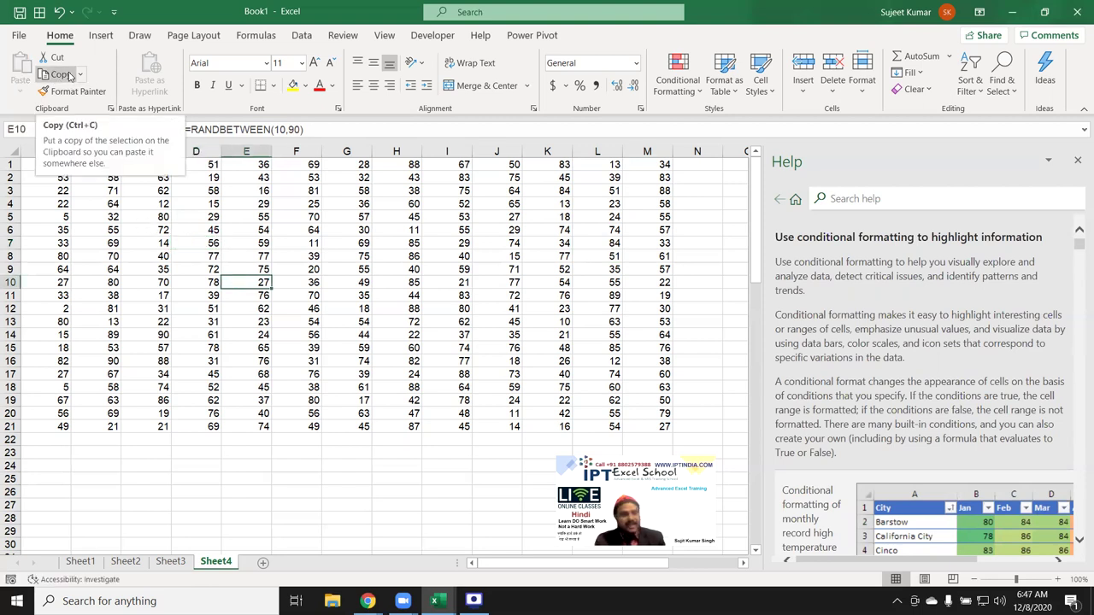
key(ctrl+c)
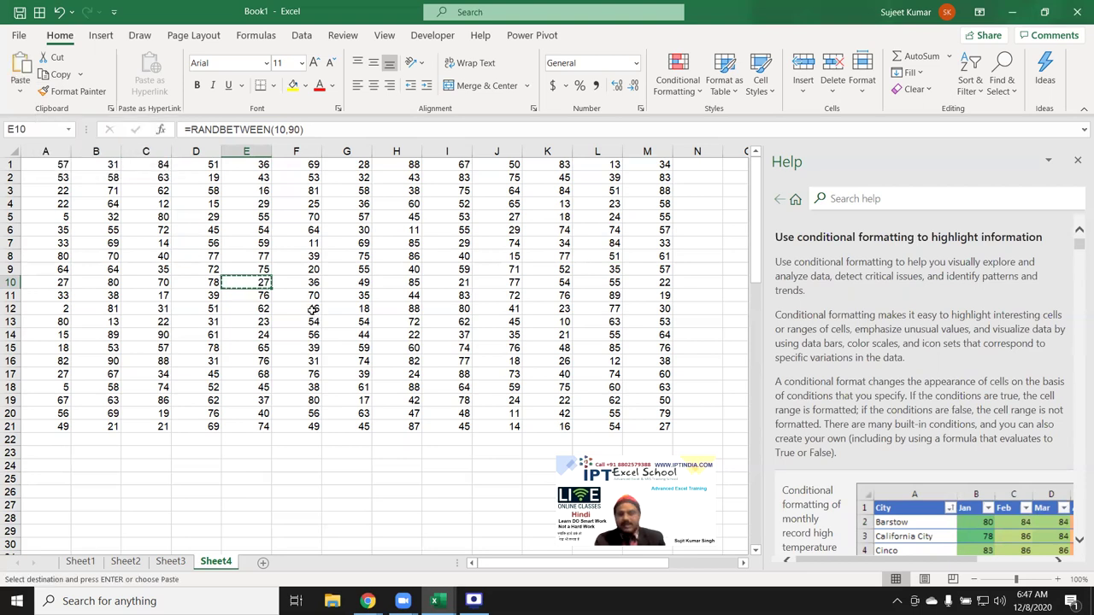
key(Escape)
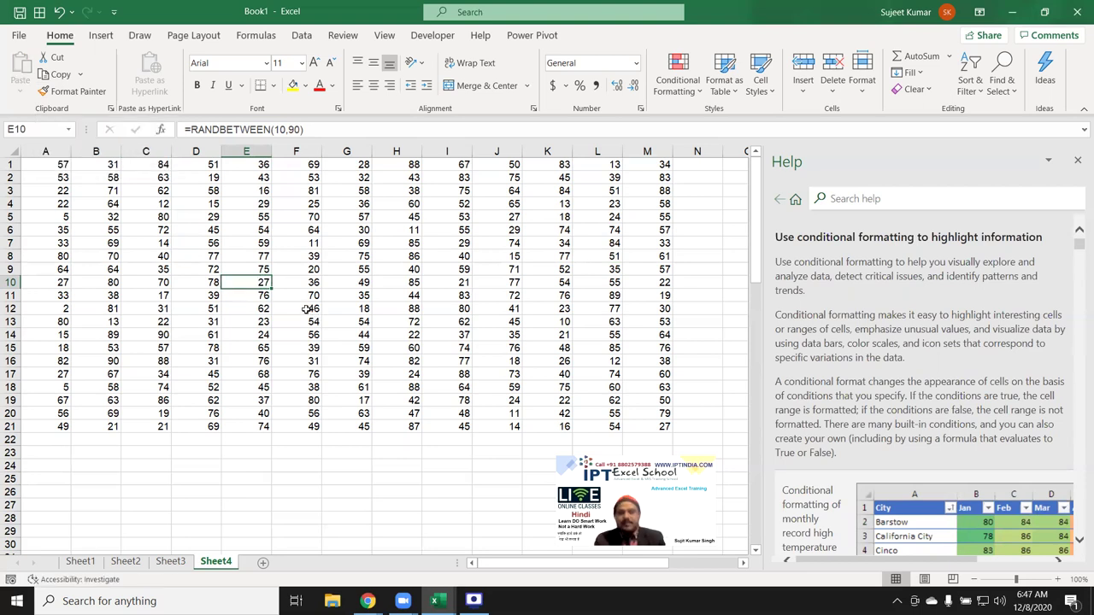
click(331, 320)
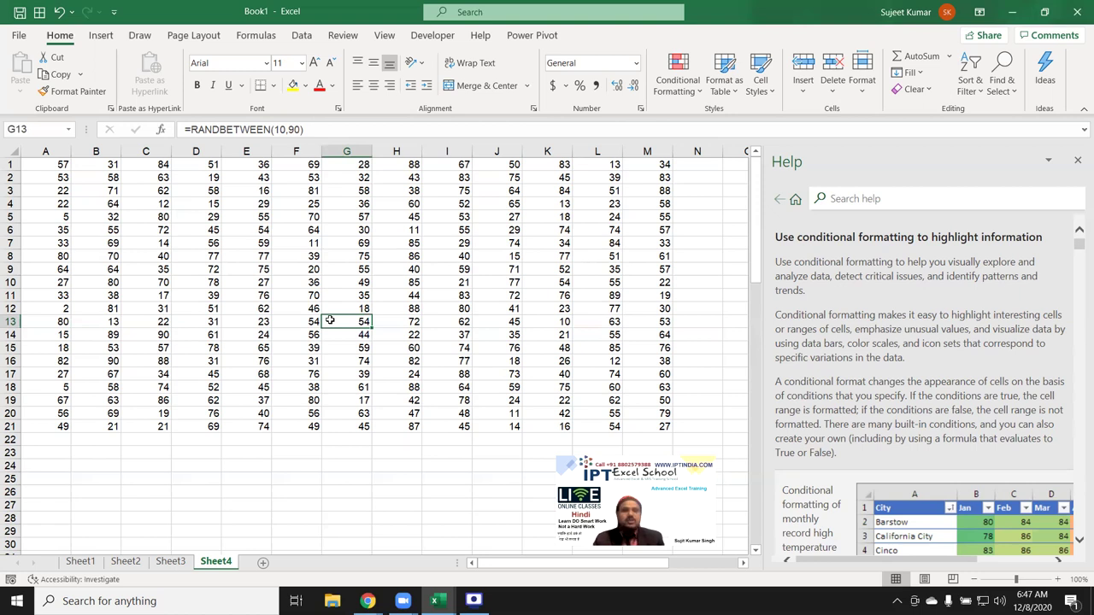
click(60, 92)
click(145, 201)
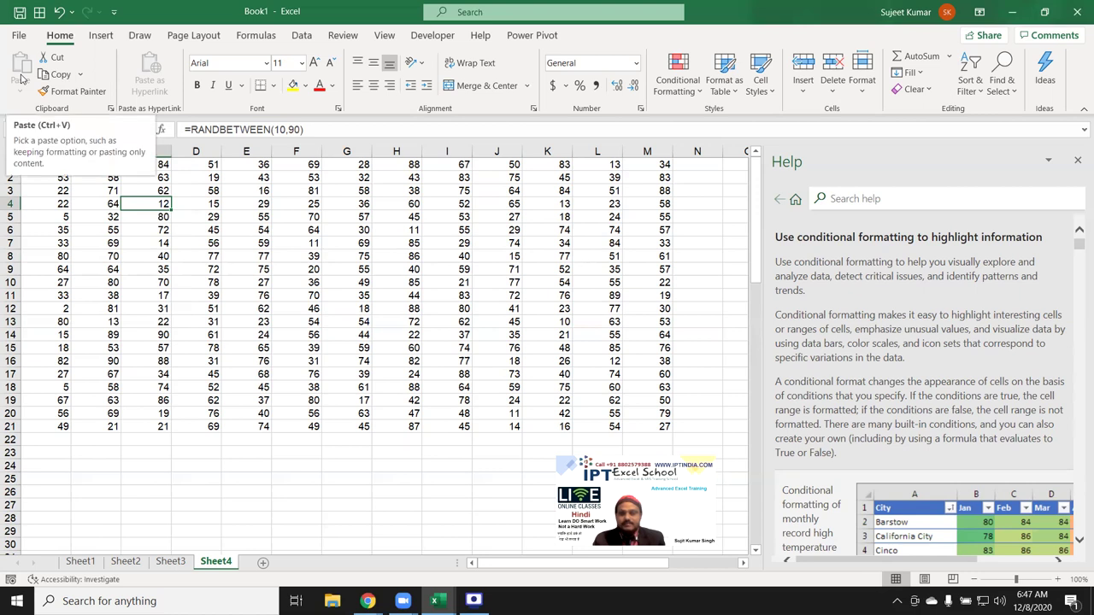
click(424, 414)
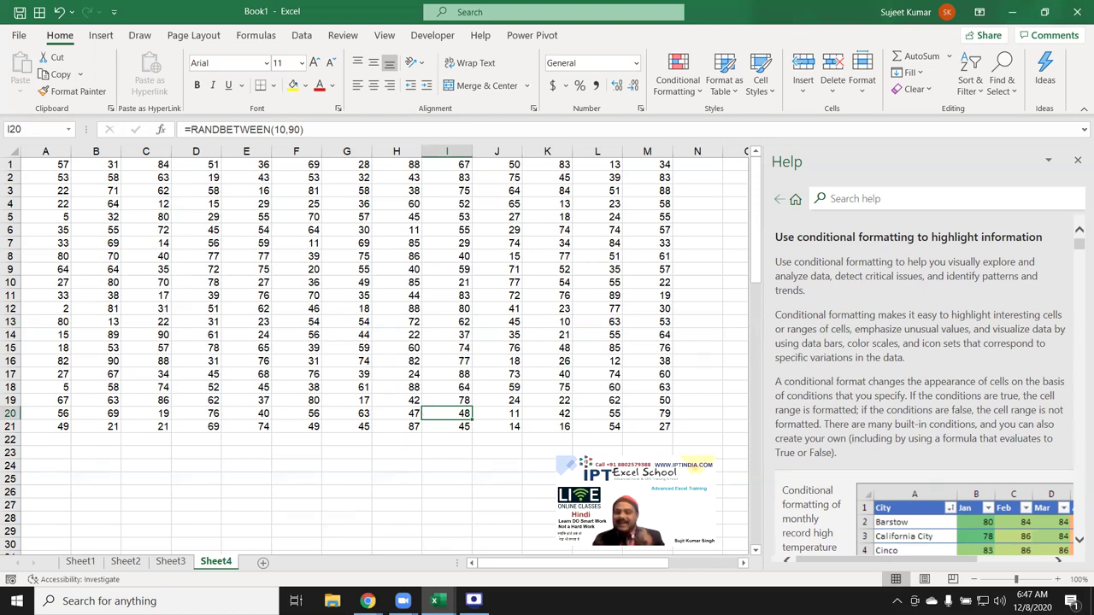
click(840, 200)
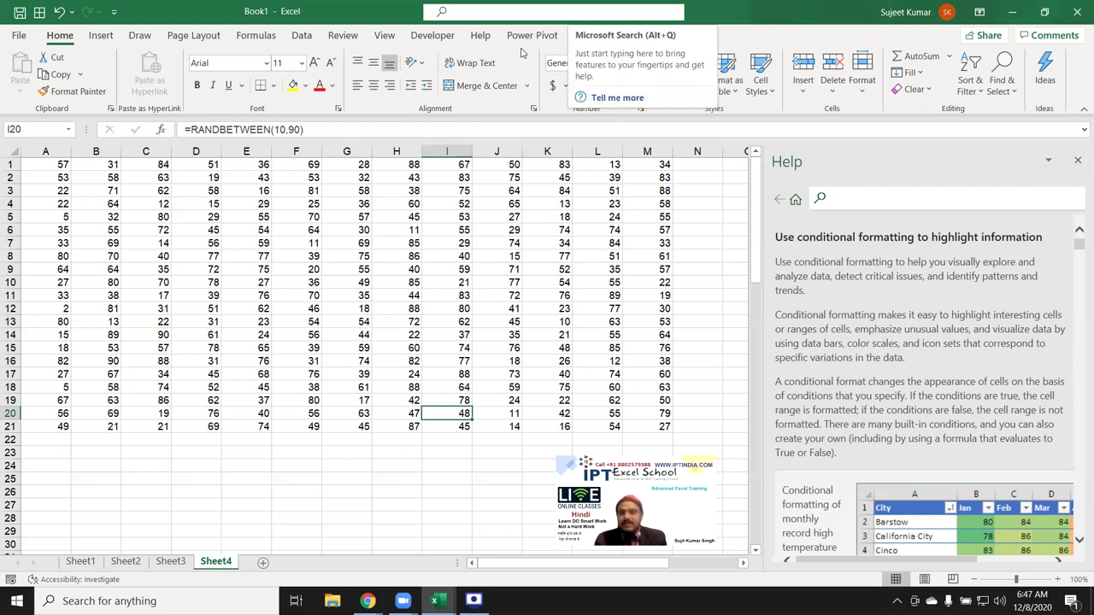
- Search Help for 'sorcut' and open the Keyboard shortcuts in Excel article
click(864, 196)
text(sorcut)
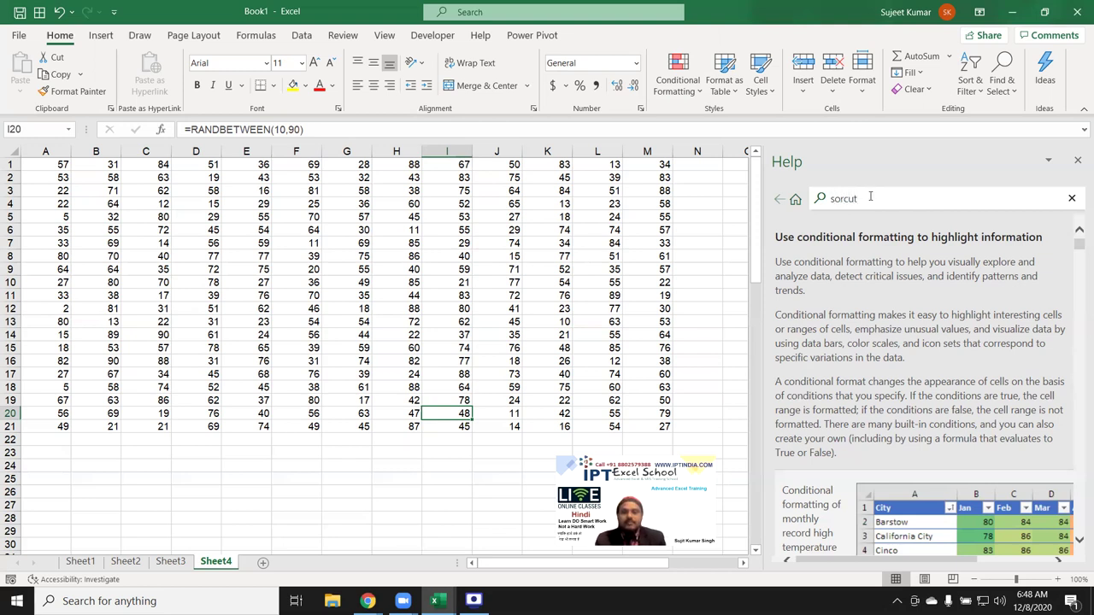
key(Return)
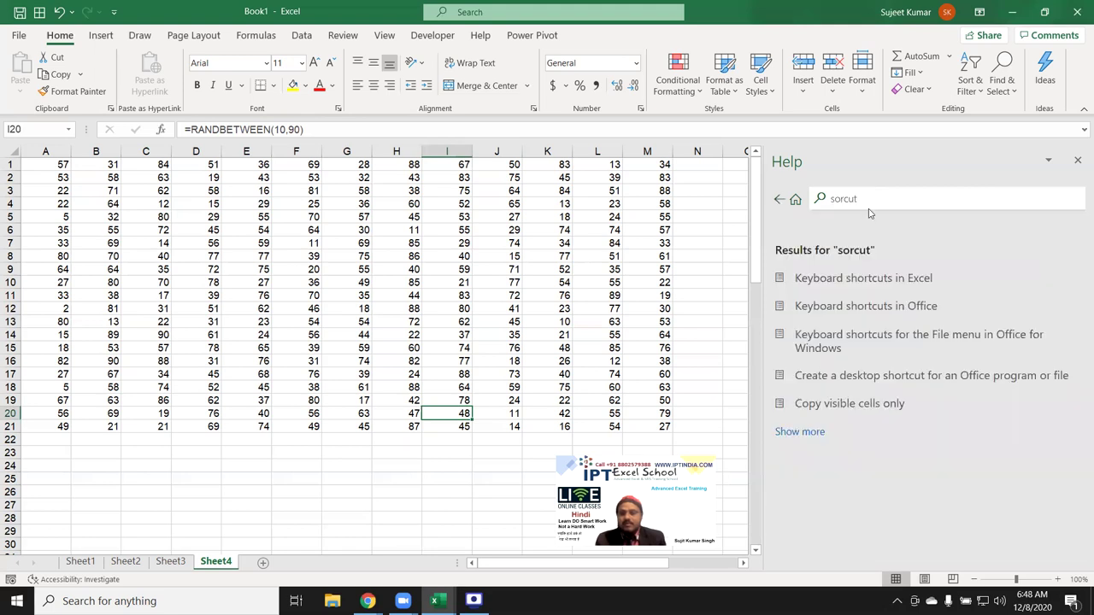
click(827, 280)
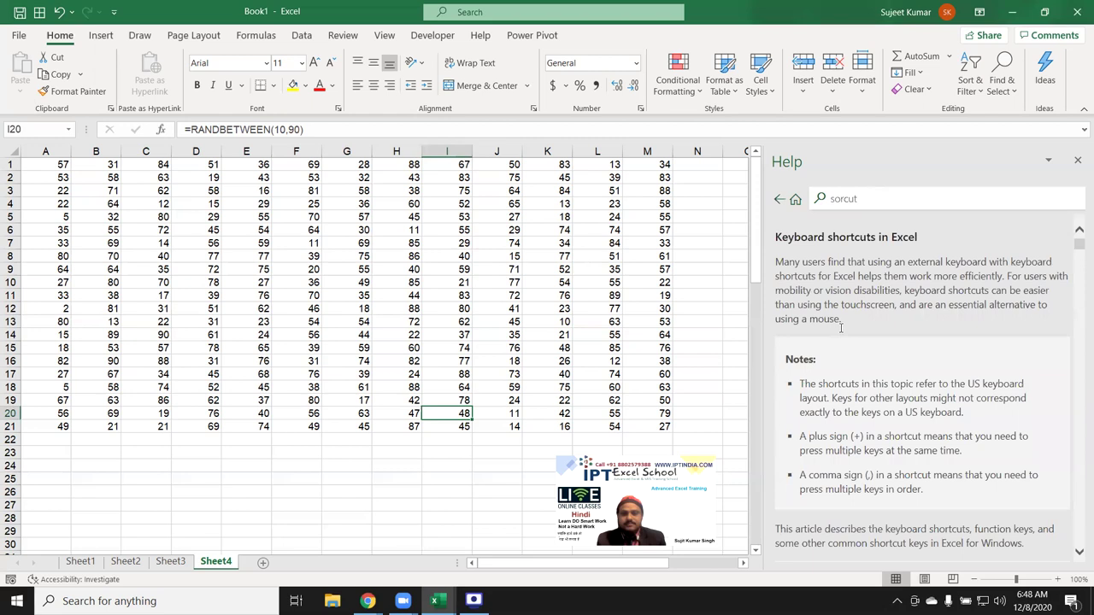
- Scroll down through the article's keyboard shortcut tables
scroll(868, 384, down, 3)
scroll(865, 386, down, 5)
scroll(863, 389, down, 5)
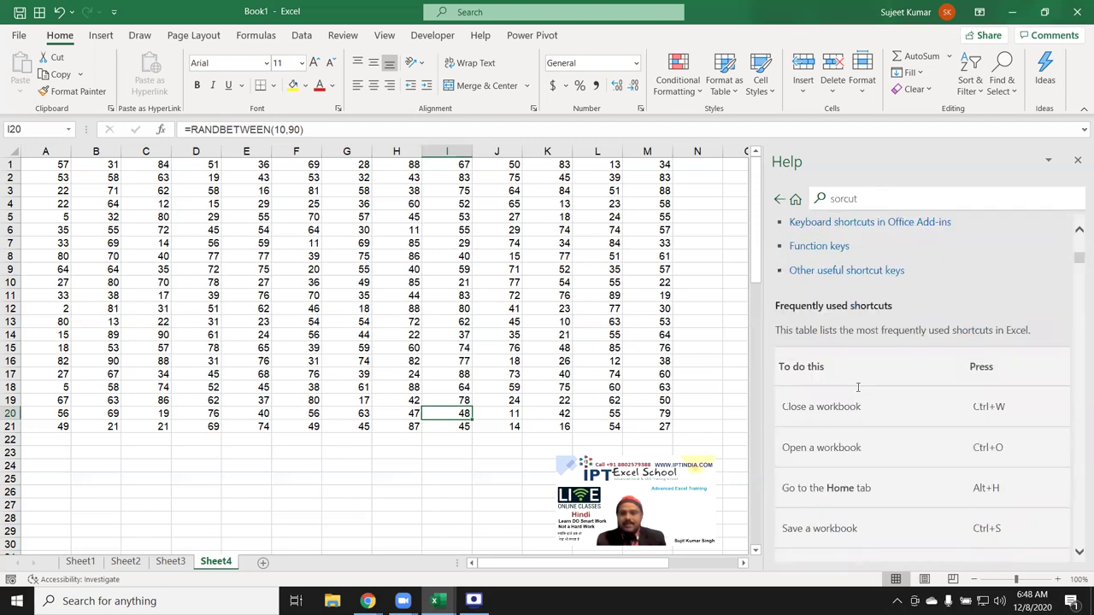
scroll(859, 391, down, 5)
scroll(858, 393, down, 2)
scroll(859, 392, down, 5)
scroll(858, 391, down, 5)
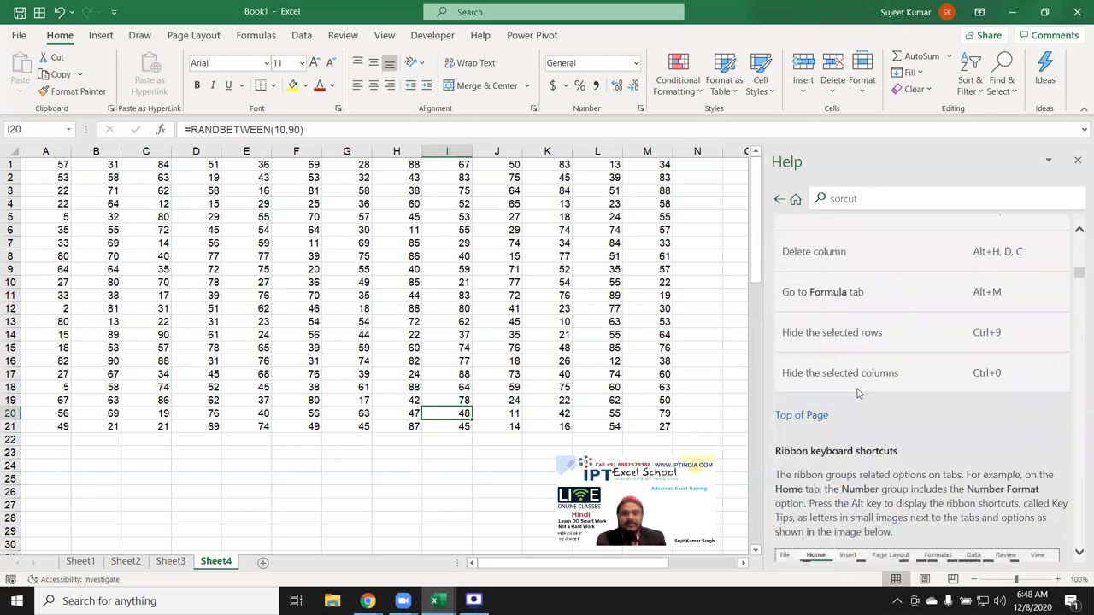
scroll(858, 389, down, 5)
scroll(857, 390, down, 3)
scroll(856, 390, down, 5)
scroll(856, 391, down, 5)
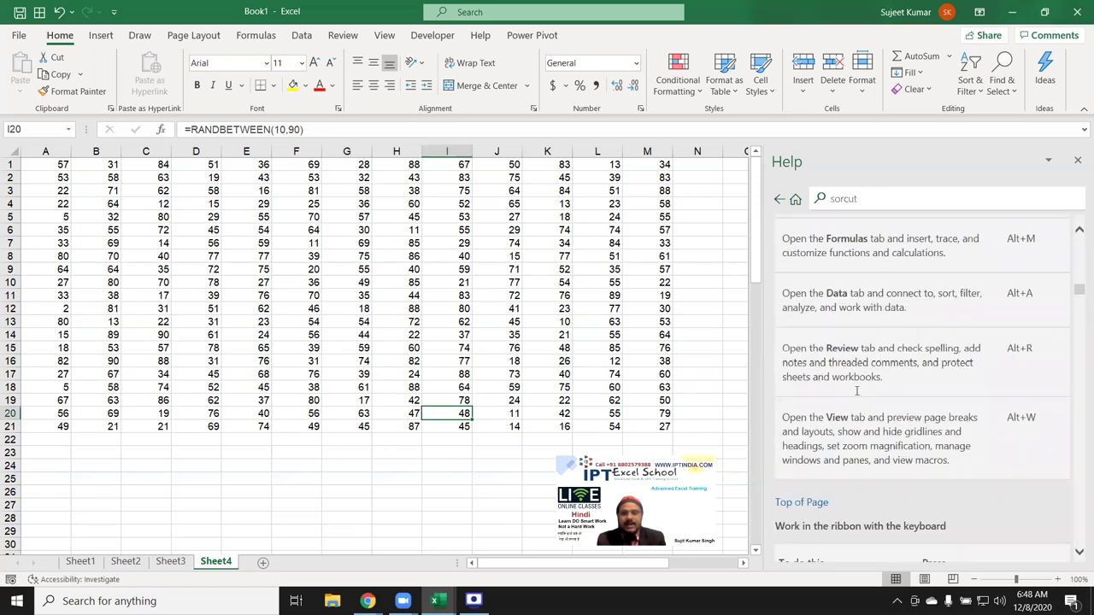
scroll(855, 392, down, 5)
scroll(854, 392, down, 2)
scroll(854, 391, down, 5)
scroll(853, 390, down, 5)
scroll(851, 387, down, 3)
scroll(851, 386, down, 4)
scroll(851, 383, down, 5)
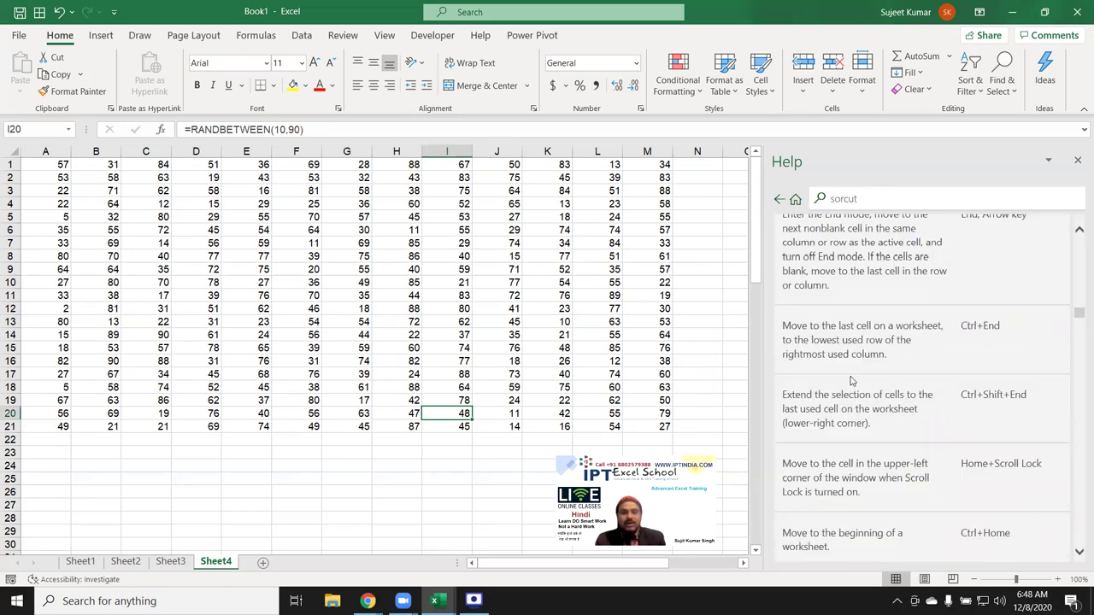
scroll(850, 380, up, 5)
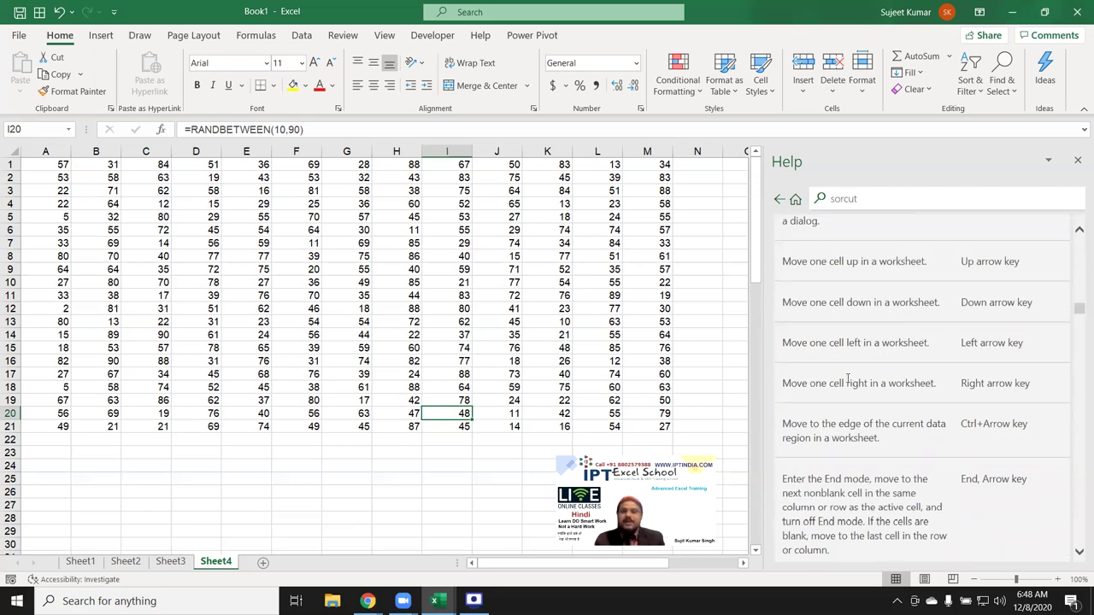
scroll(844, 377, down, 5)
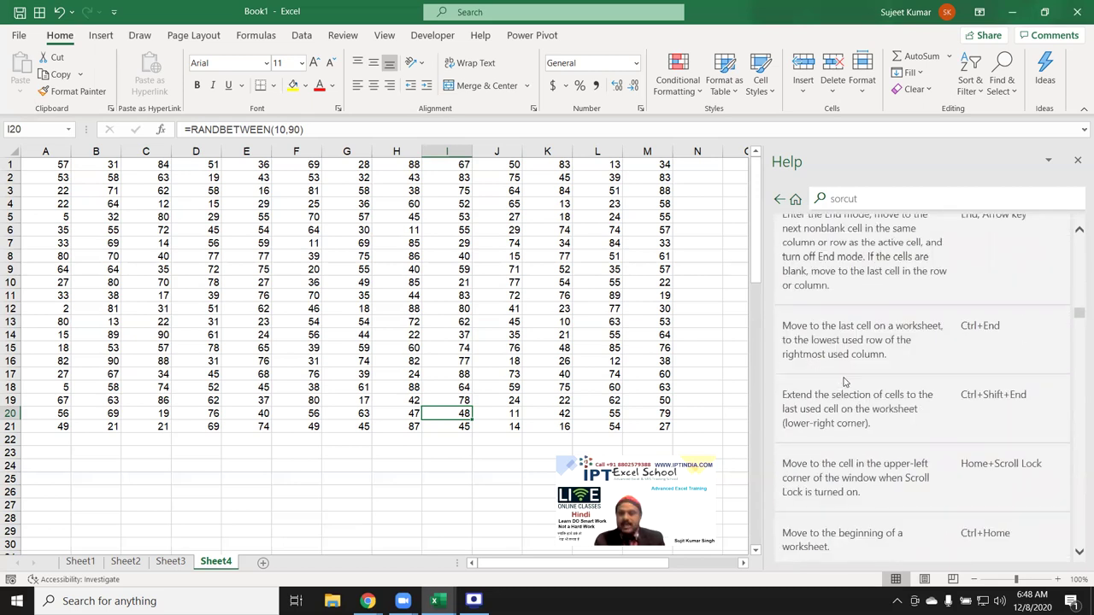
scroll(844, 378, down, 3)
scroll(842, 377, down, 3)
scroll(838, 376, down, 3)
scroll(833, 374, down, 2)
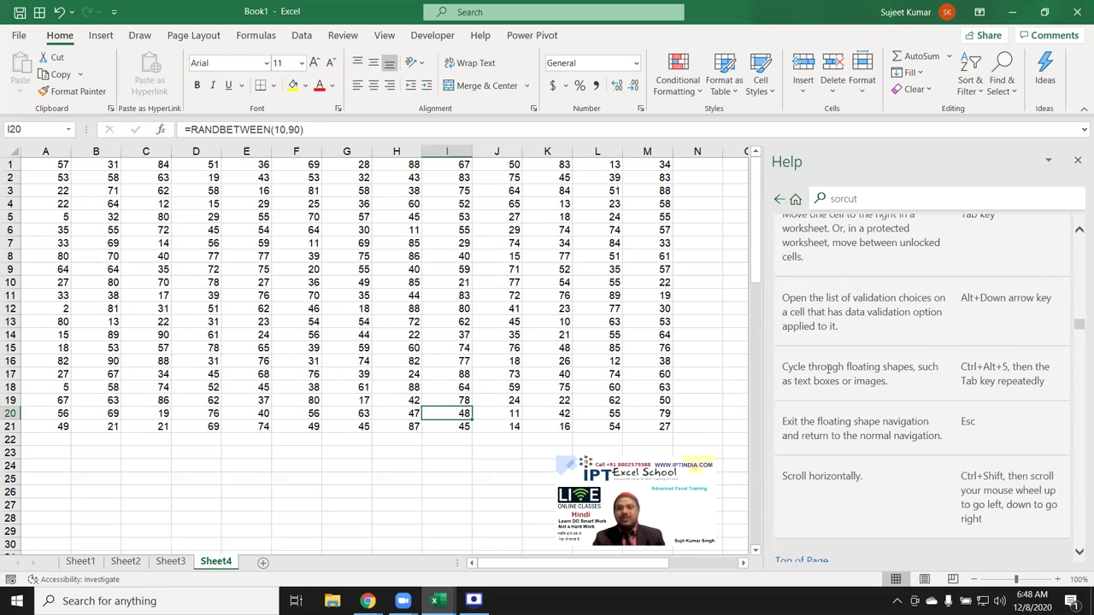
- Scroll back up through the keyboard shortcuts article
scroll(1015, 296, up, 5)
scroll(972, 313, up, 5)
scroll(968, 305, up, 5)
scroll(968, 305, up, 5)
scroll(968, 303, up, 5)
scroll(968, 303, up, 5)
scroll(968, 301, up, 5)
scroll(968, 303, up, 5)
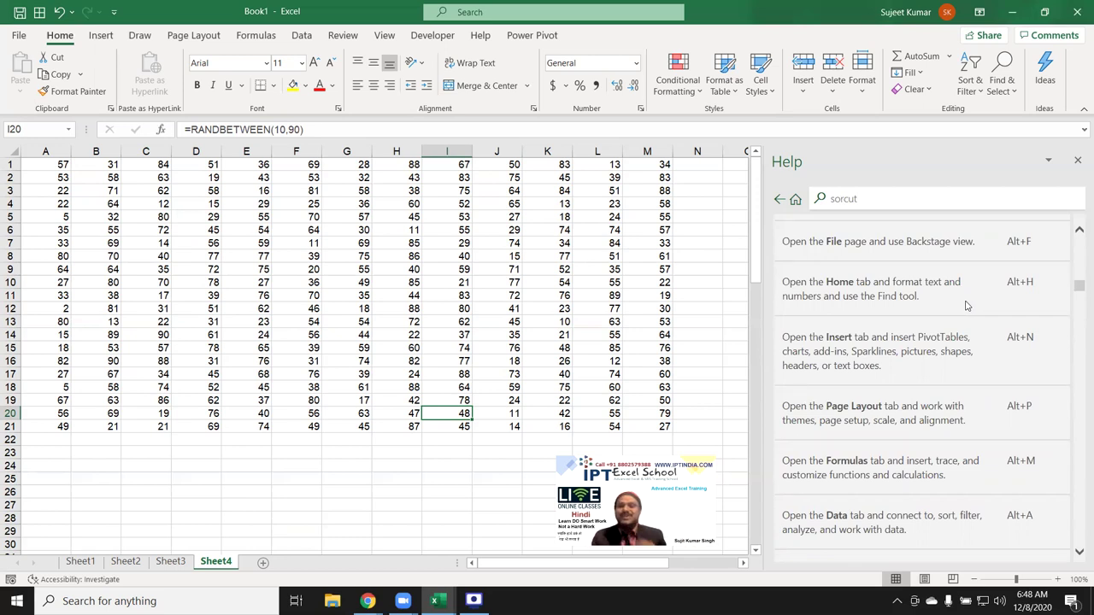
click(394, 333)
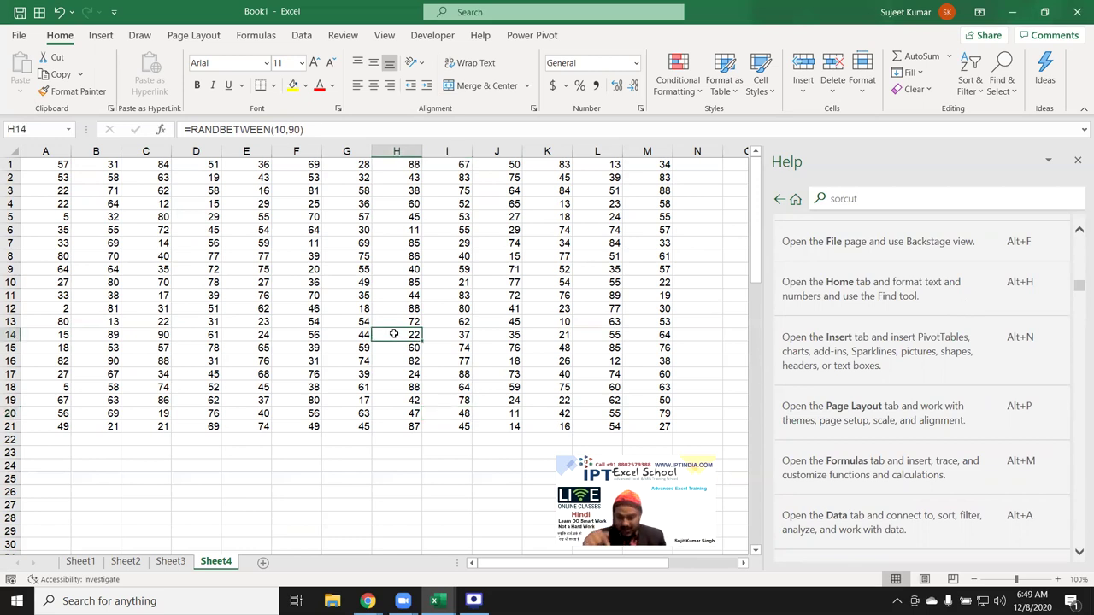
key(Down)
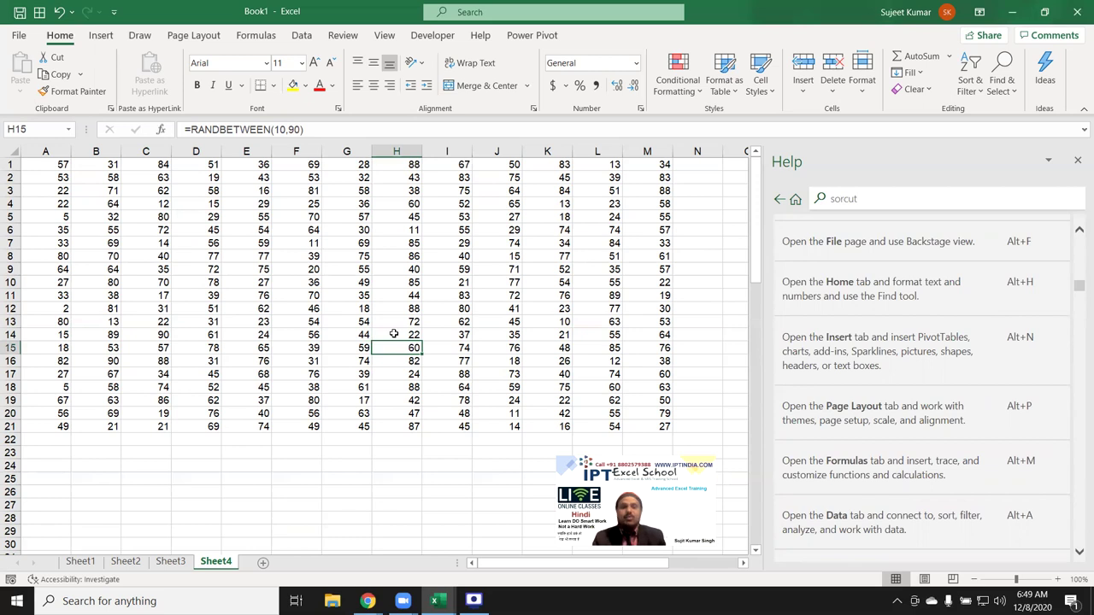
key(Down)
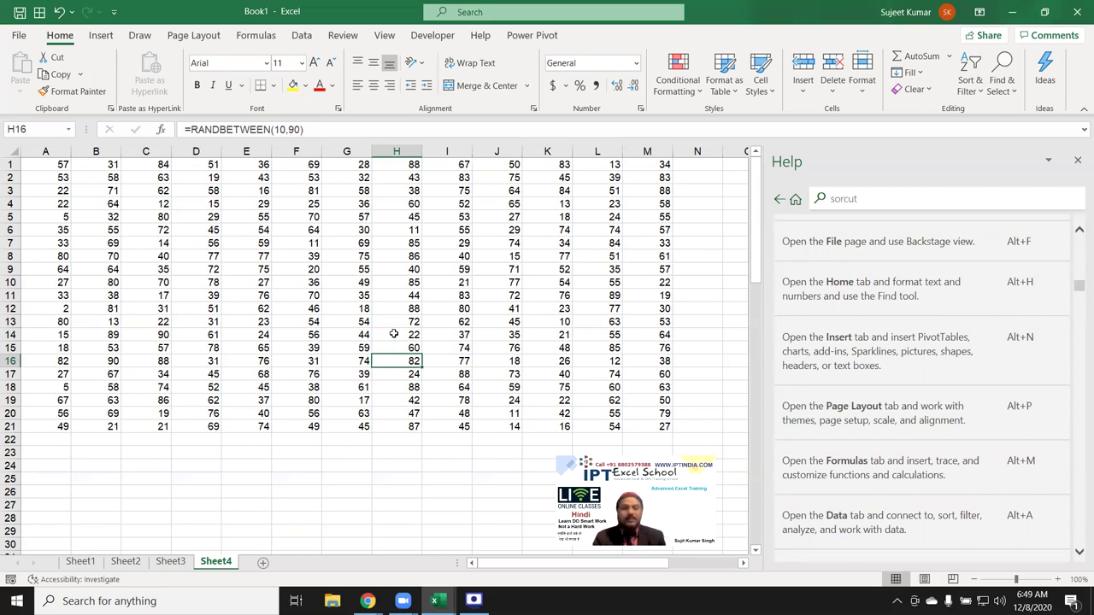
key(Down)
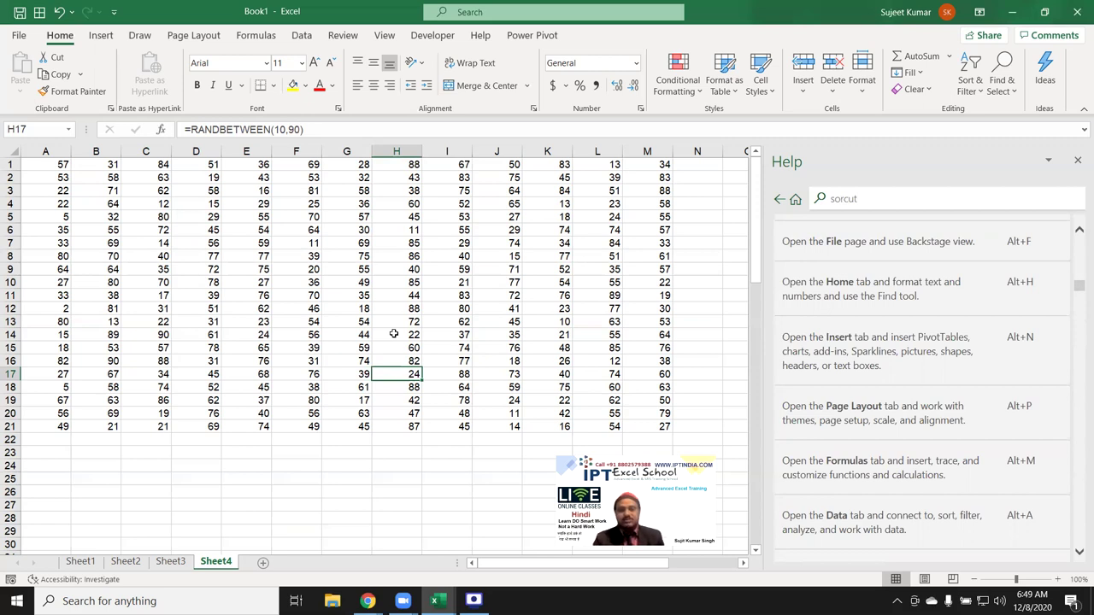
text(fd mg;ddc.g;lsdf[l)
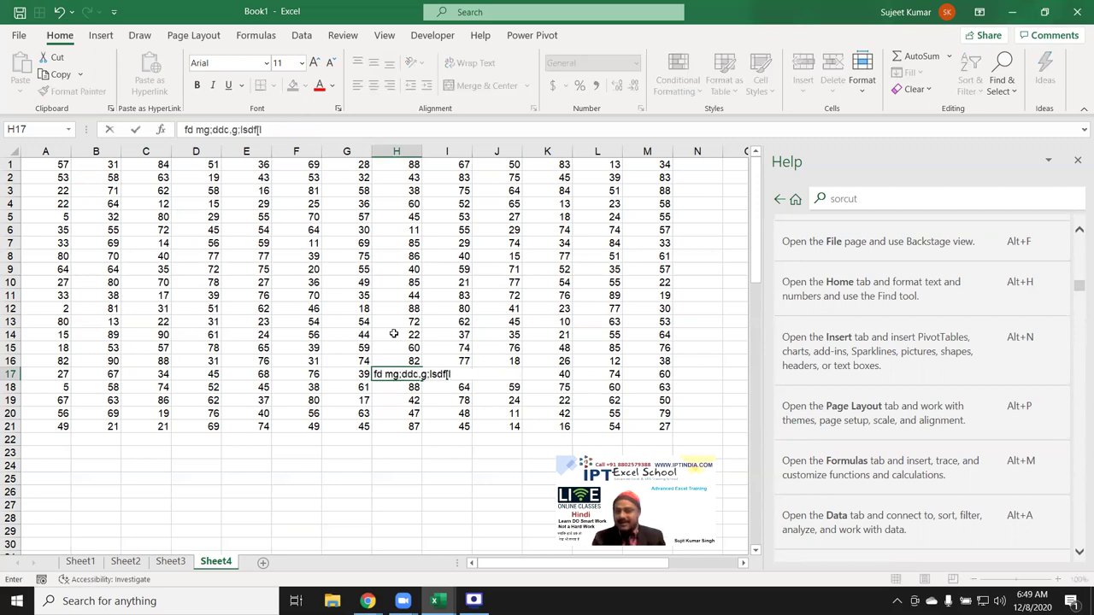
key(Escape)
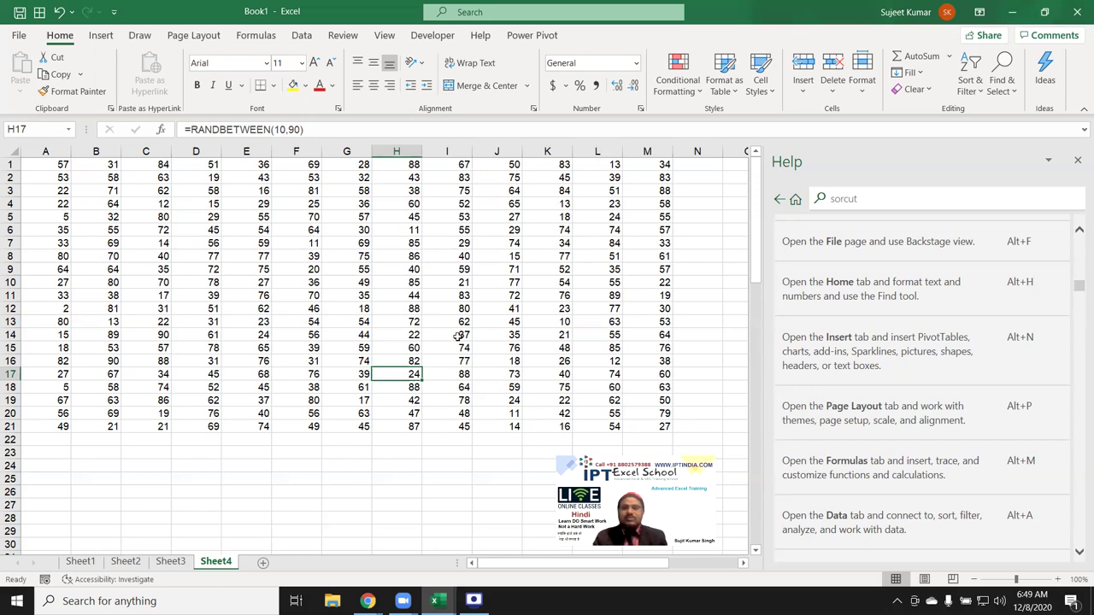
- Close Help and give every cell of G4:K12 a border with All Borders
click(1077, 156)
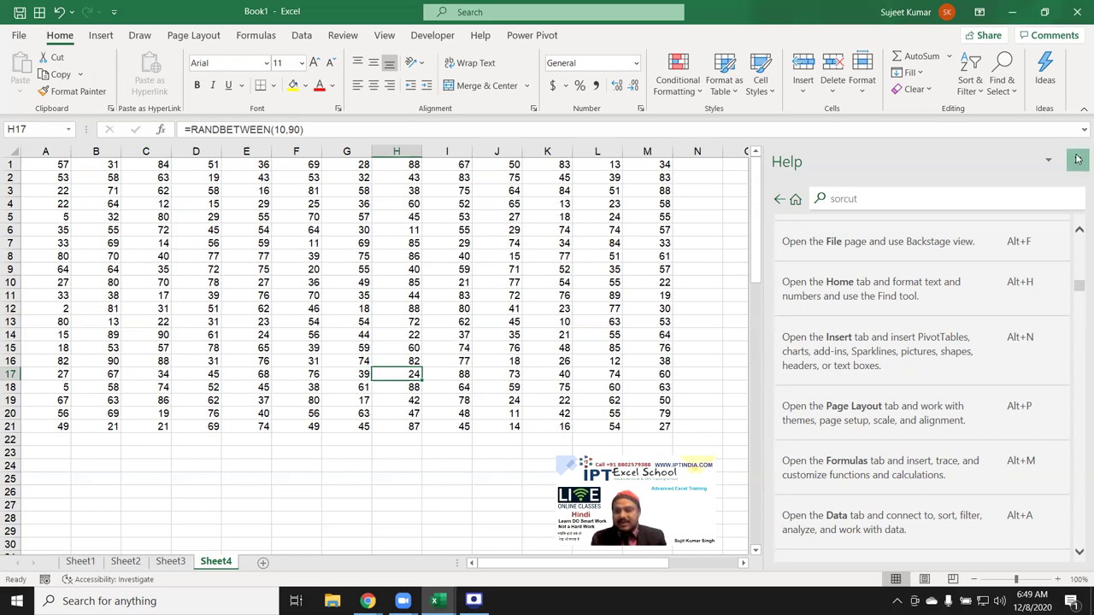
click(299, 244)
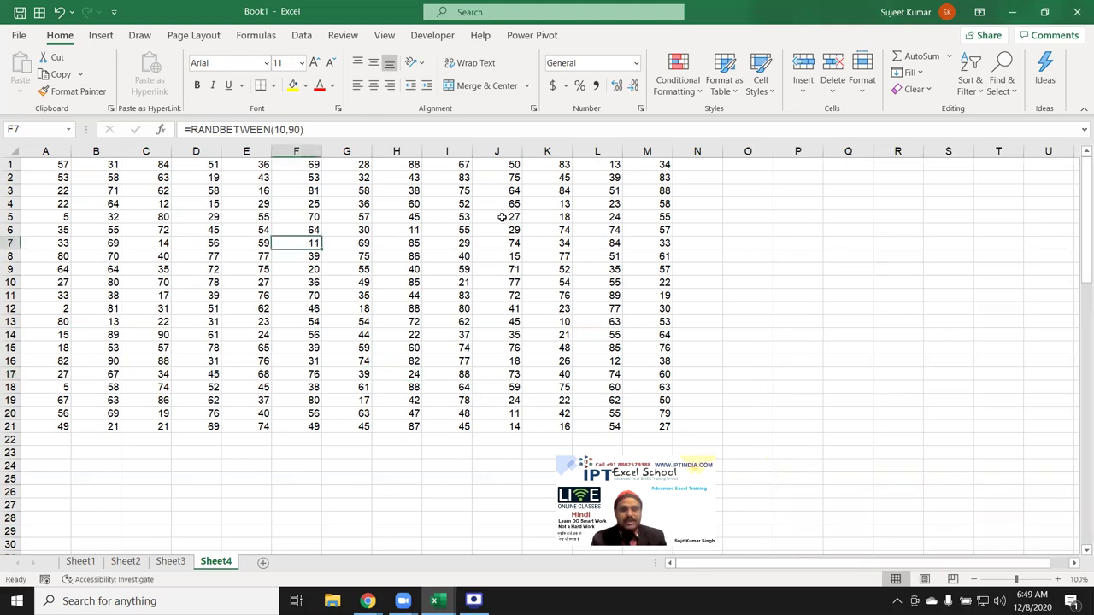
drag(325, 207, 527, 303)
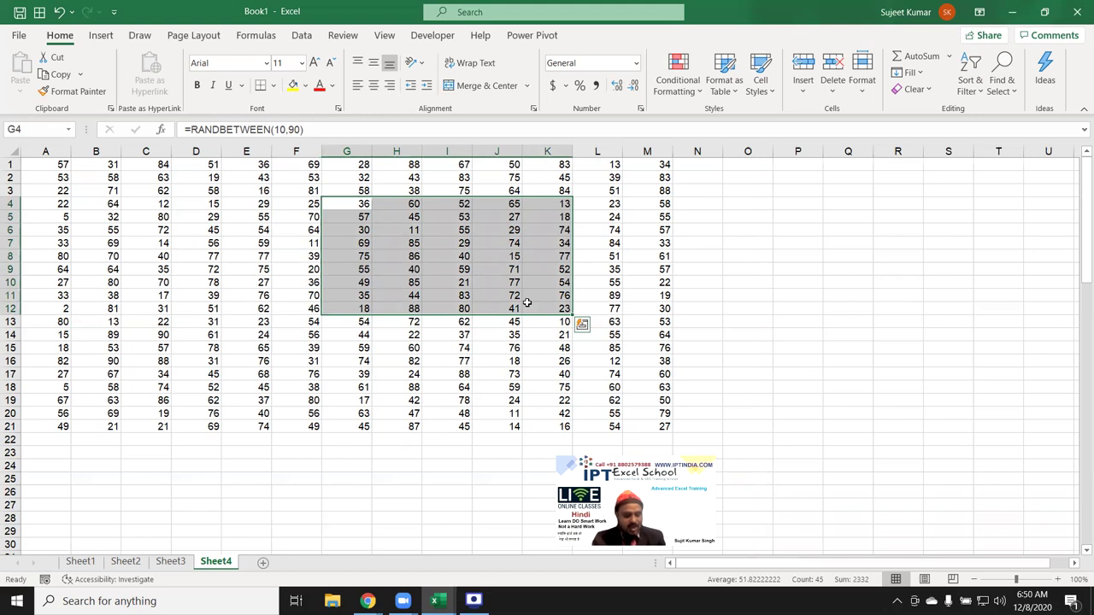
key(alt)
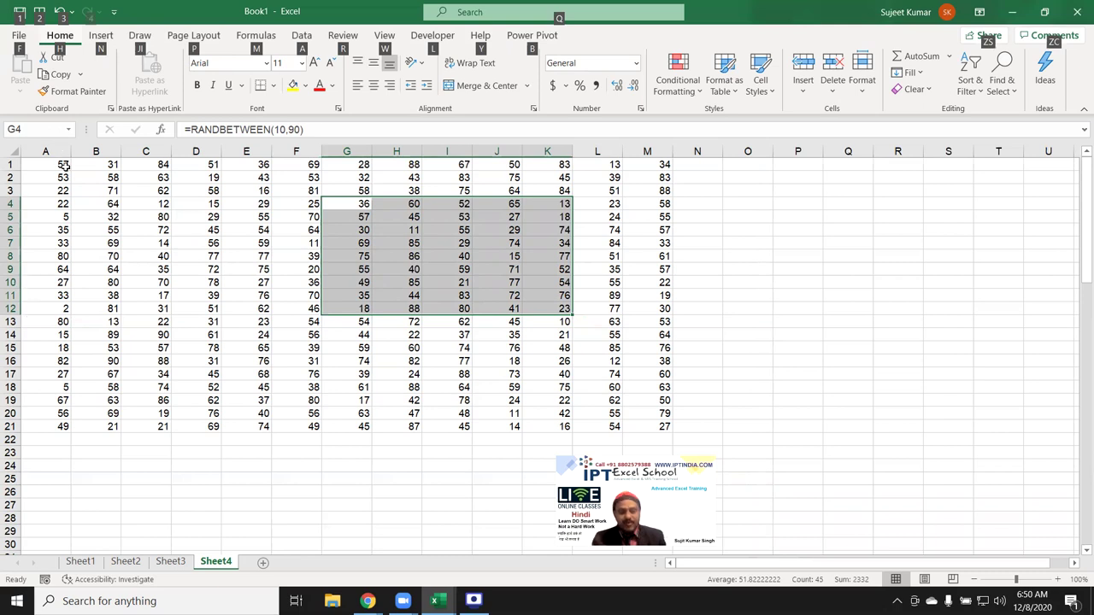
key(h)
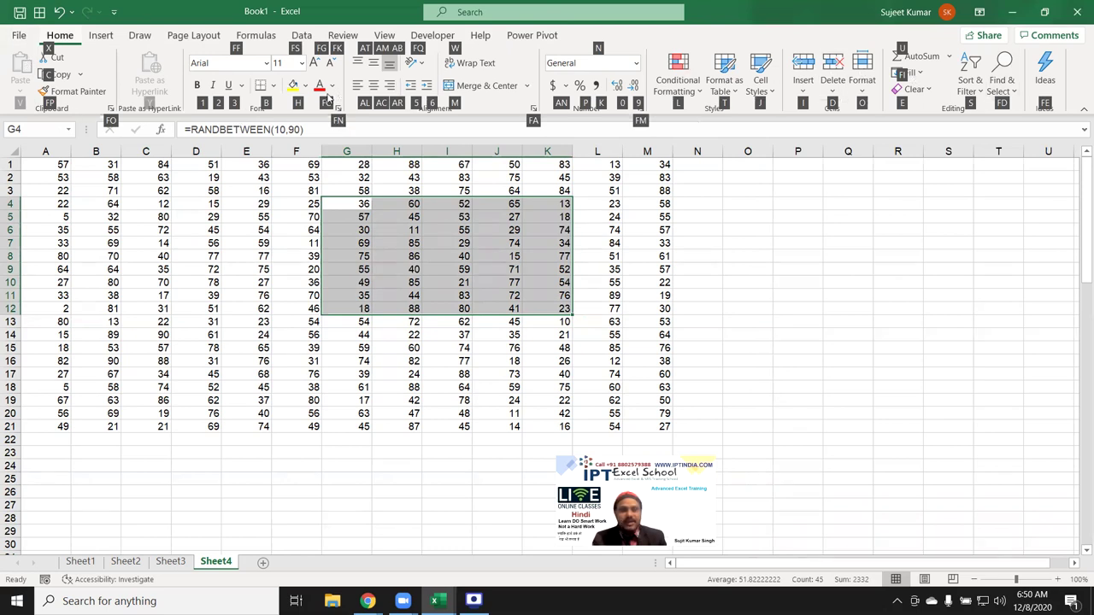
key(b)
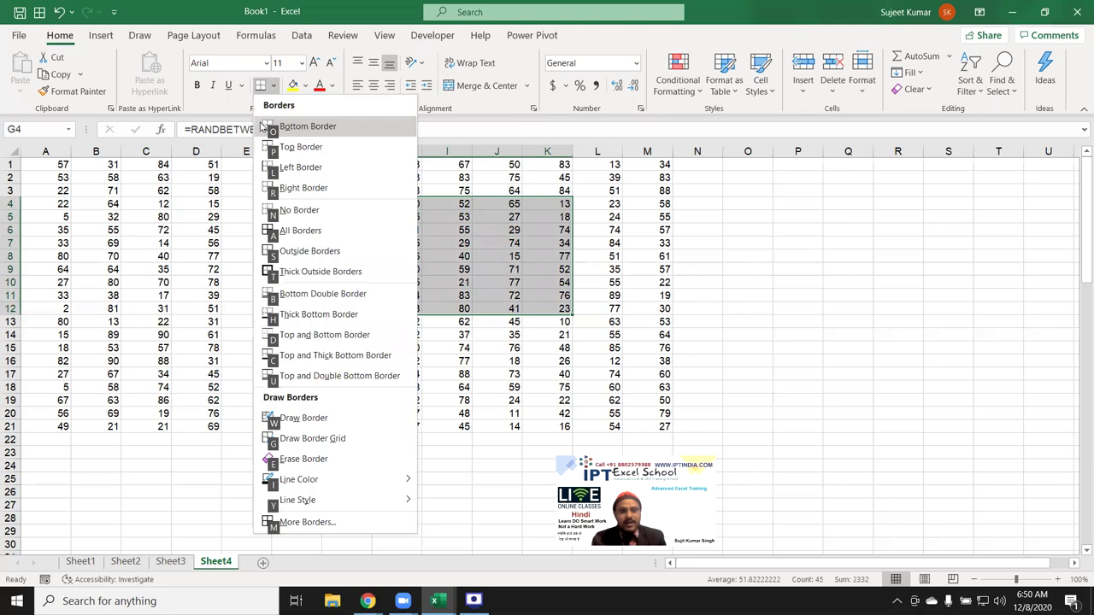
click(291, 230)
- Apply All Borders to the empty block O5:T16
click(764, 284)
drag(754, 215, 993, 359)
key(alt)
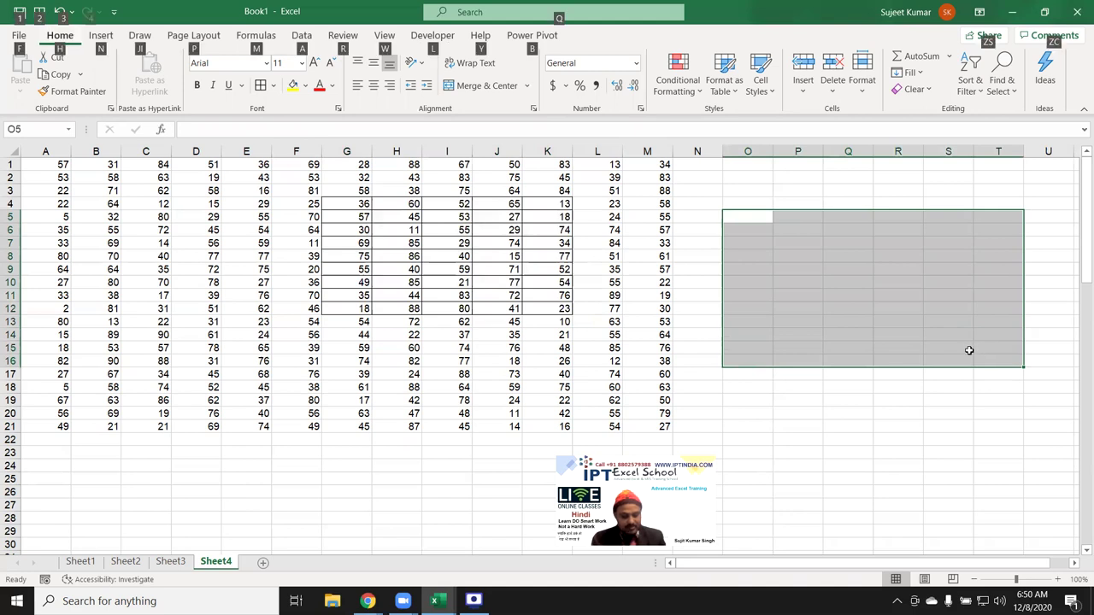
key(b)
key(Escape)
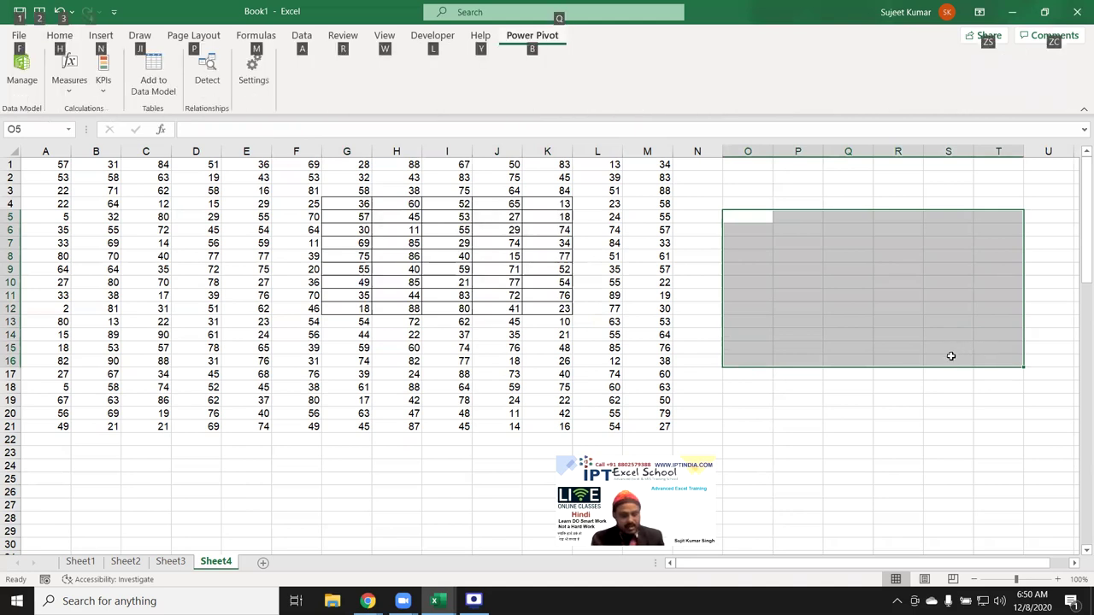
key(h)
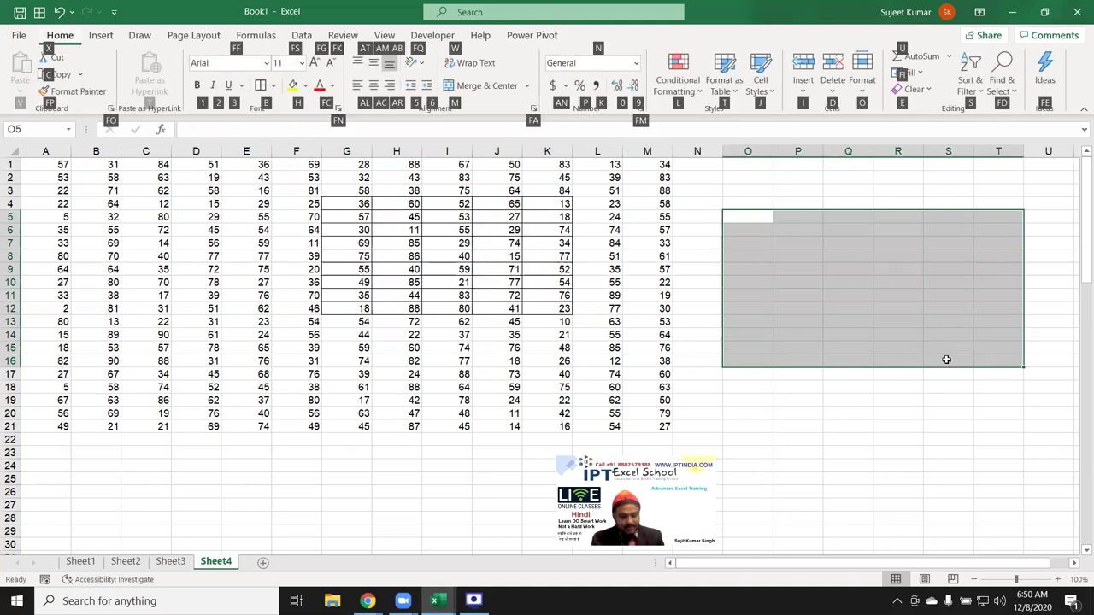
key(b)
key(a)
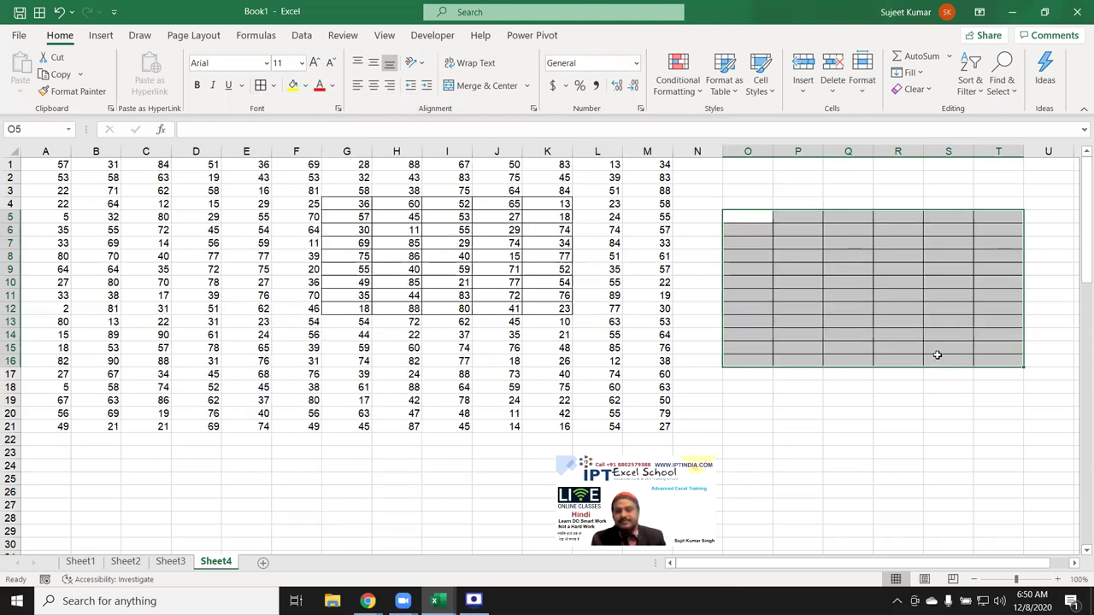
click(836, 299)
- Dismiss the KeyTips and add a blank worksheet, Sheet5, after Sheet4
click(494, 268)
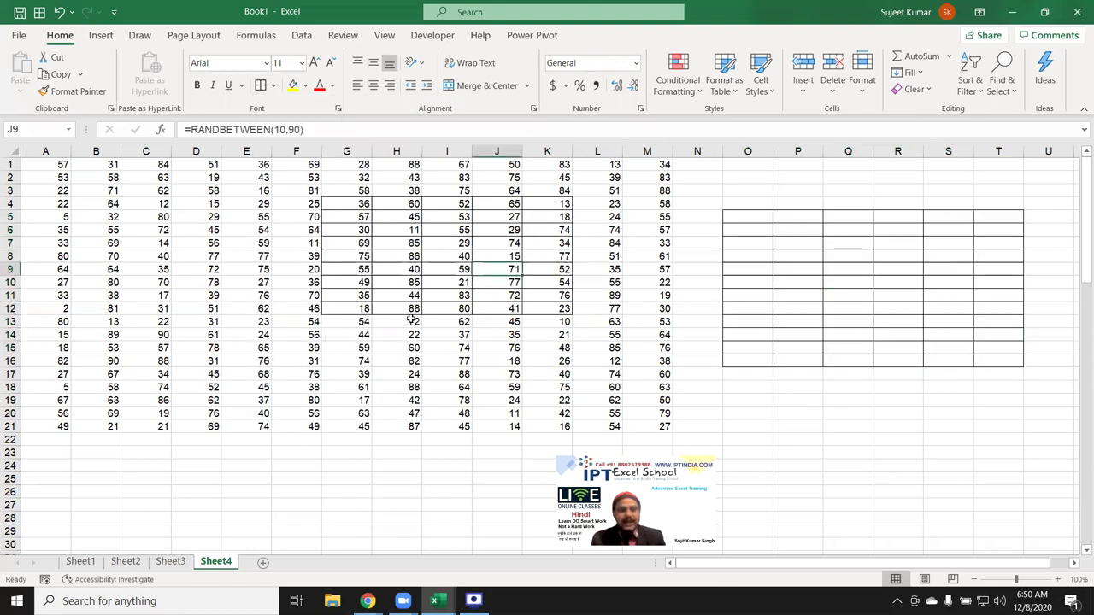
click(412, 320)
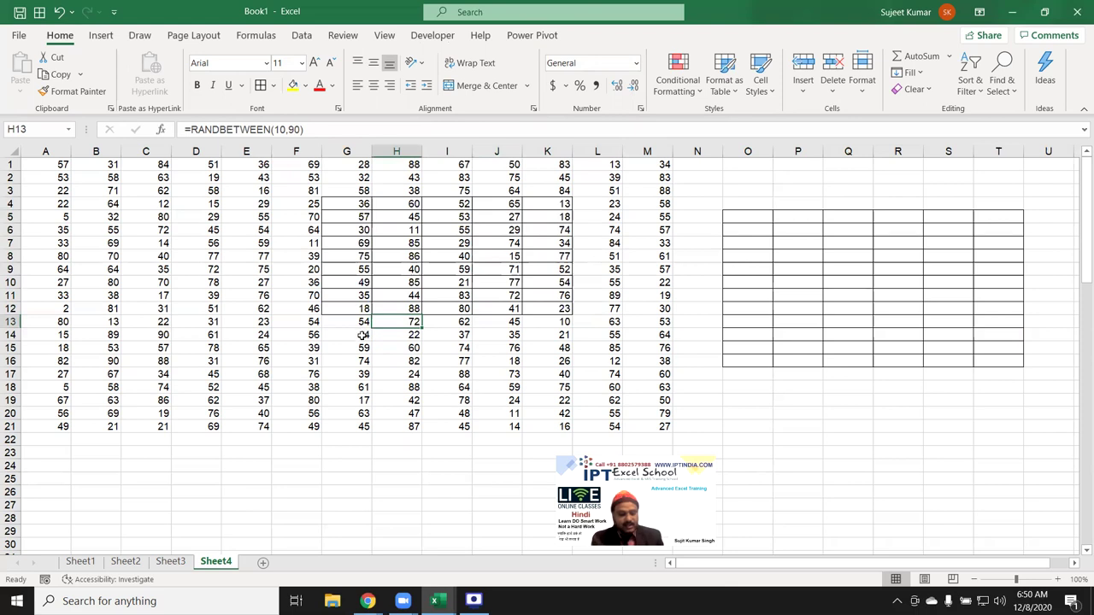
key(alt)
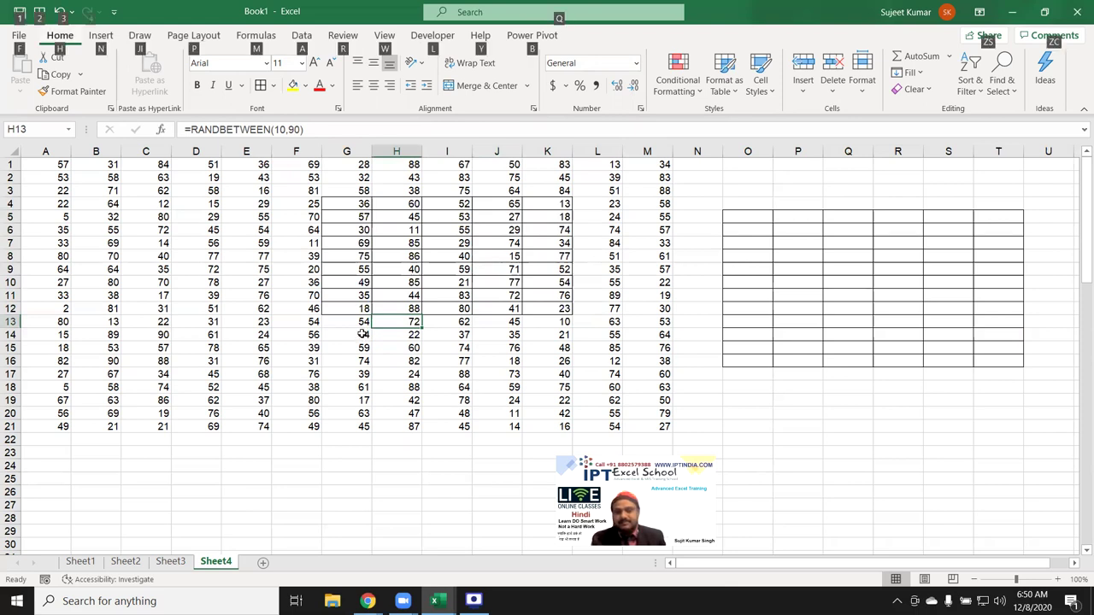
click(357, 259)
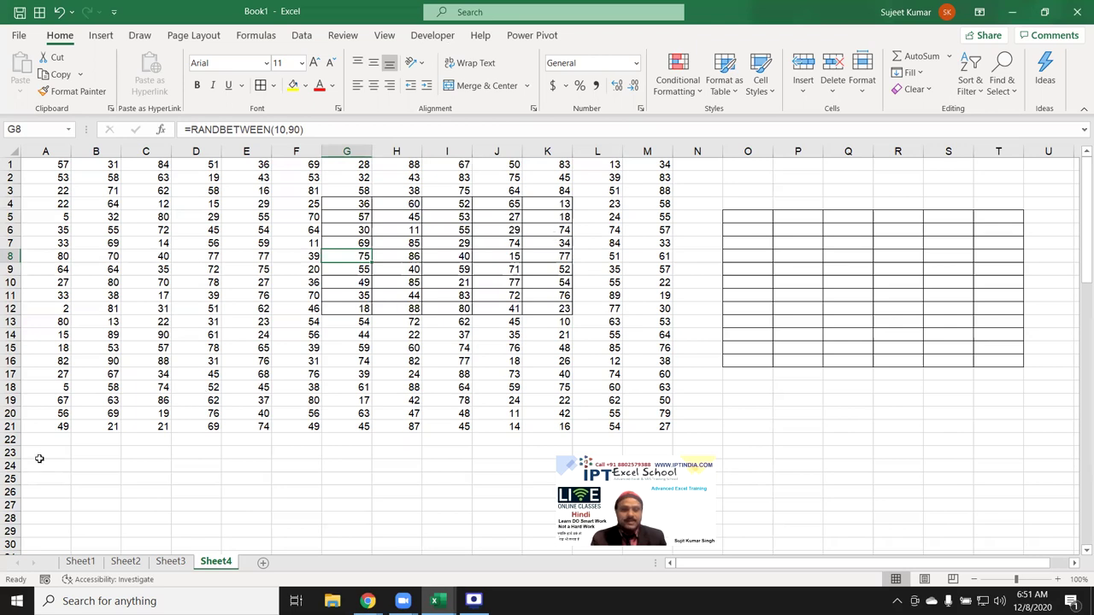
click(262, 563)
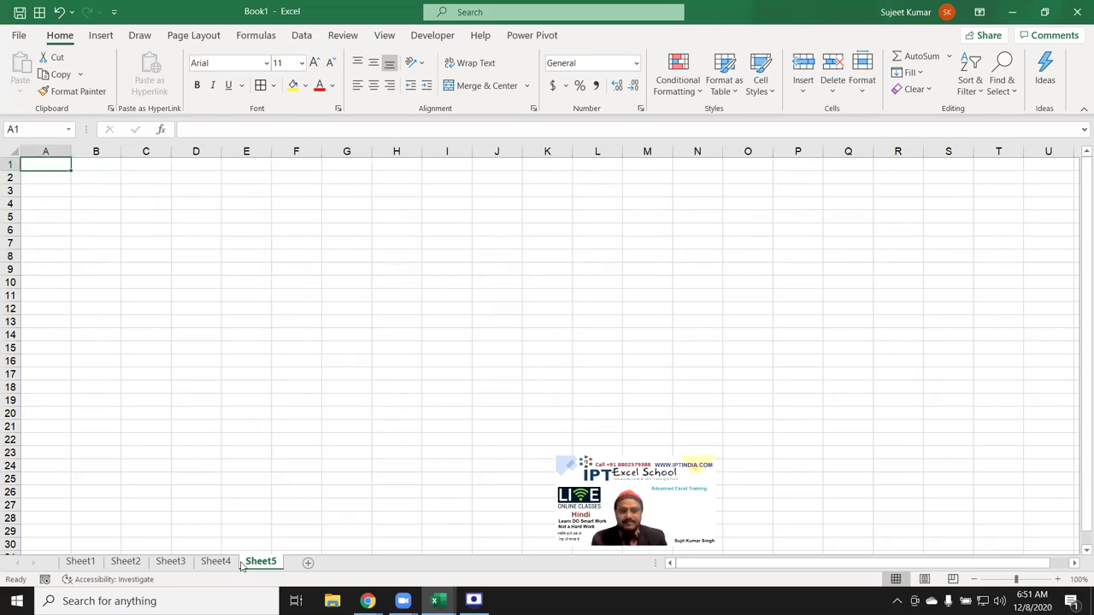
- Search 'limits' and open the Excel specifications and limits Help article
click(94, 176)
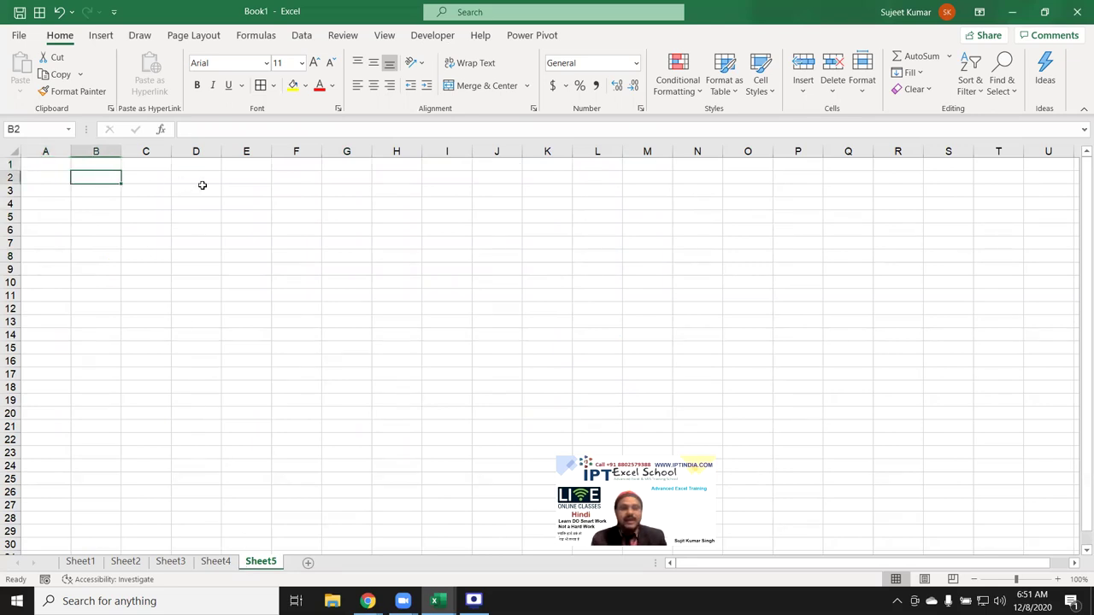
click(202, 187)
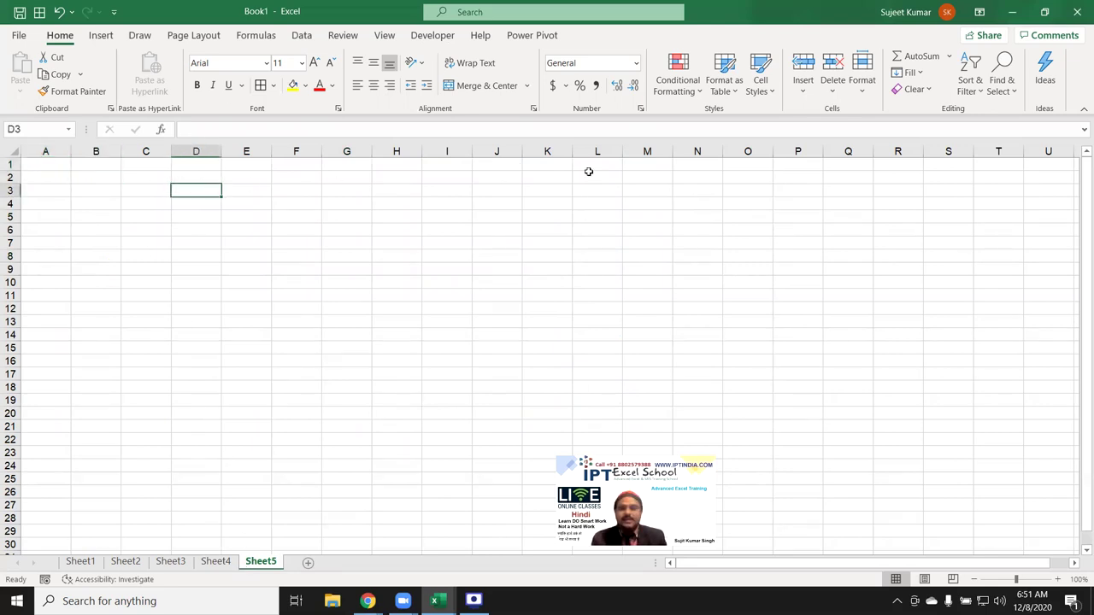
click(578, 25)
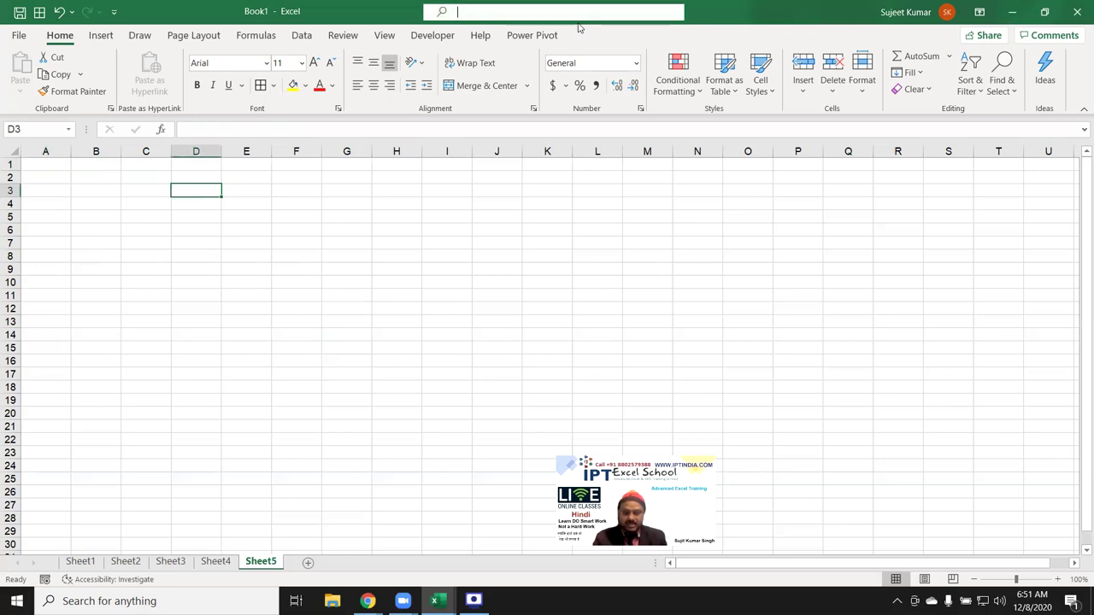
text(limits)
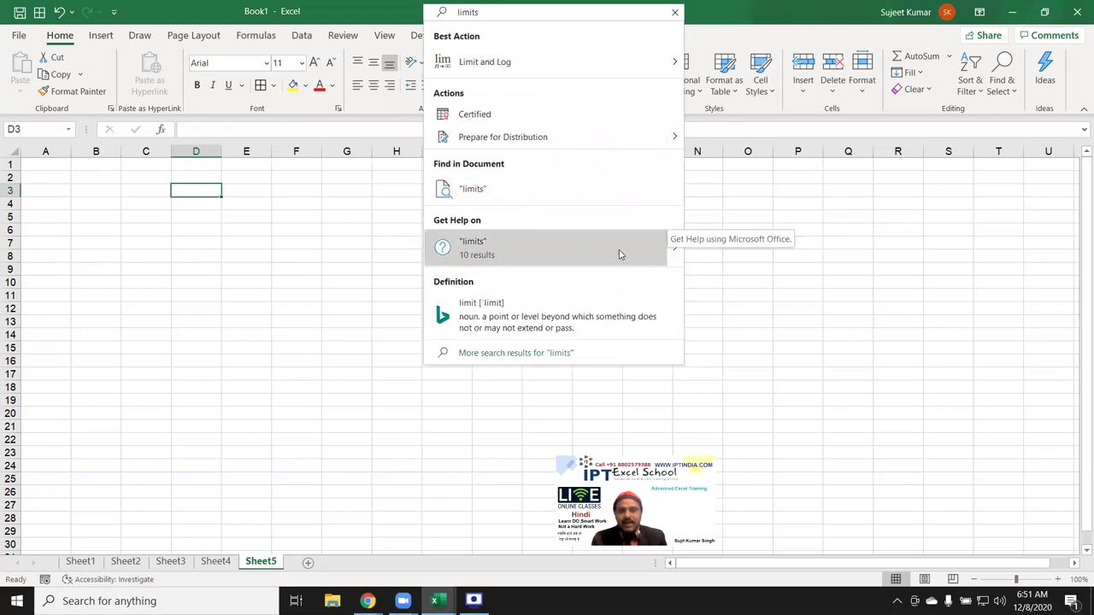
mouse_move(675, 249)
click(725, 258)
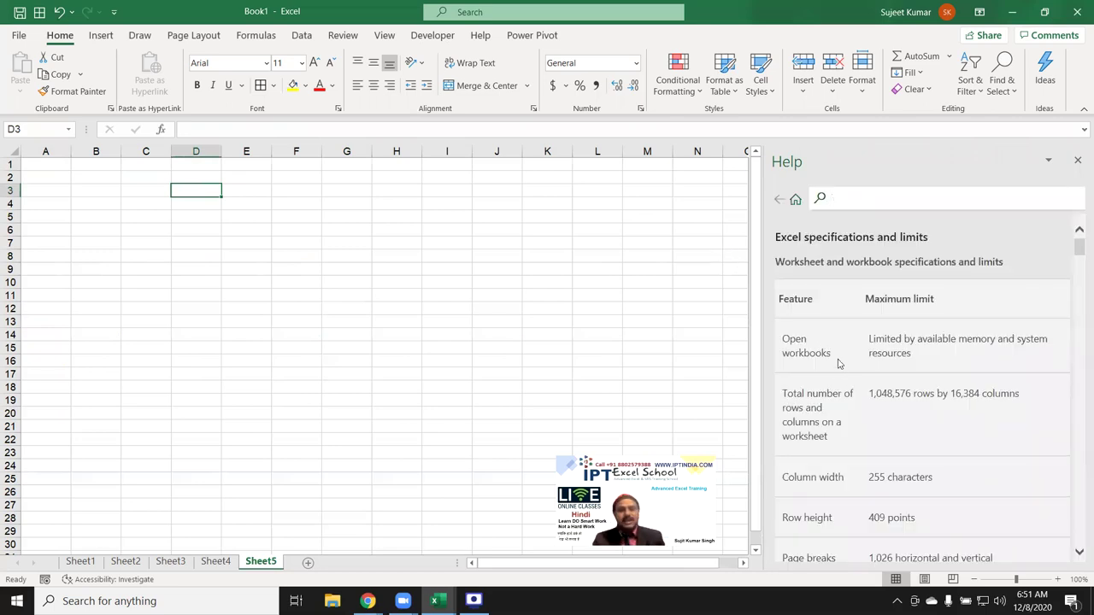
drag(833, 357, 783, 340)
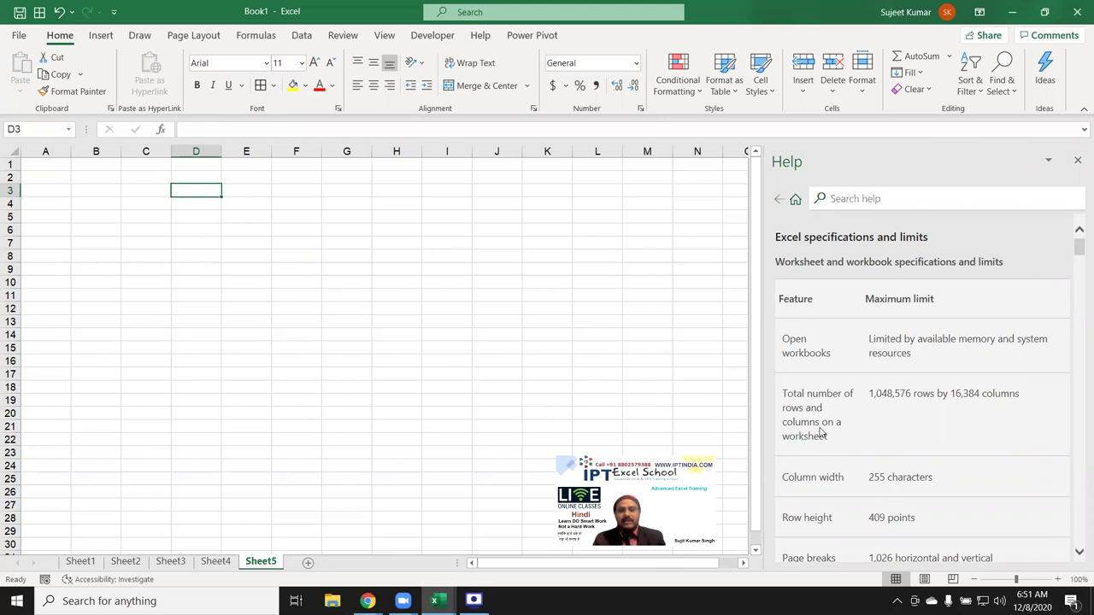
drag(834, 437, 783, 391)
double_click(787, 316)
double_click(802, 364)
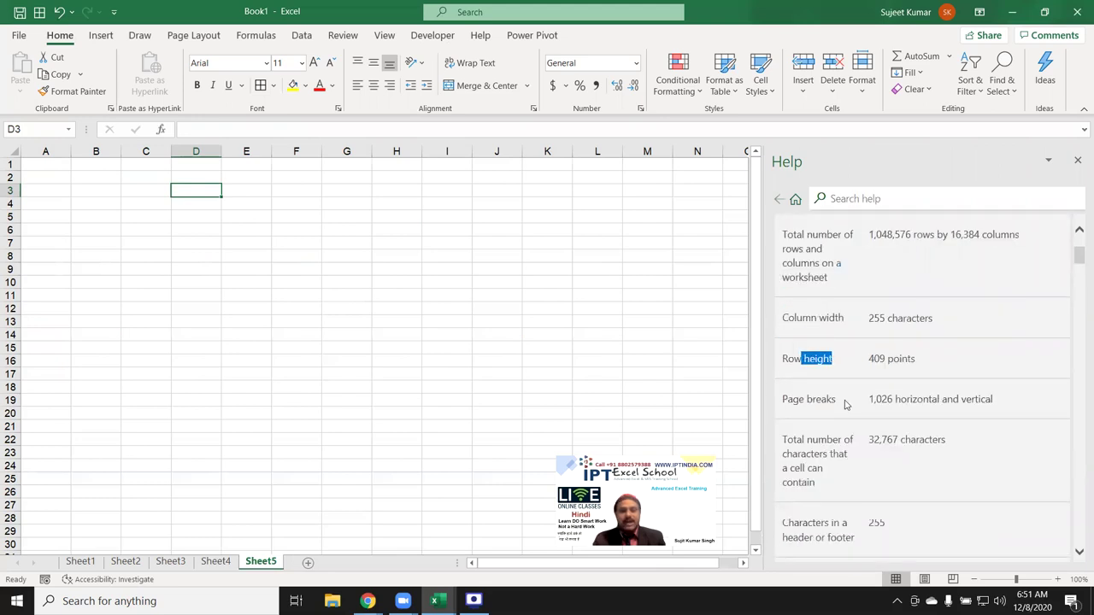
triple_click(798, 401)
drag(822, 493, 786, 448)
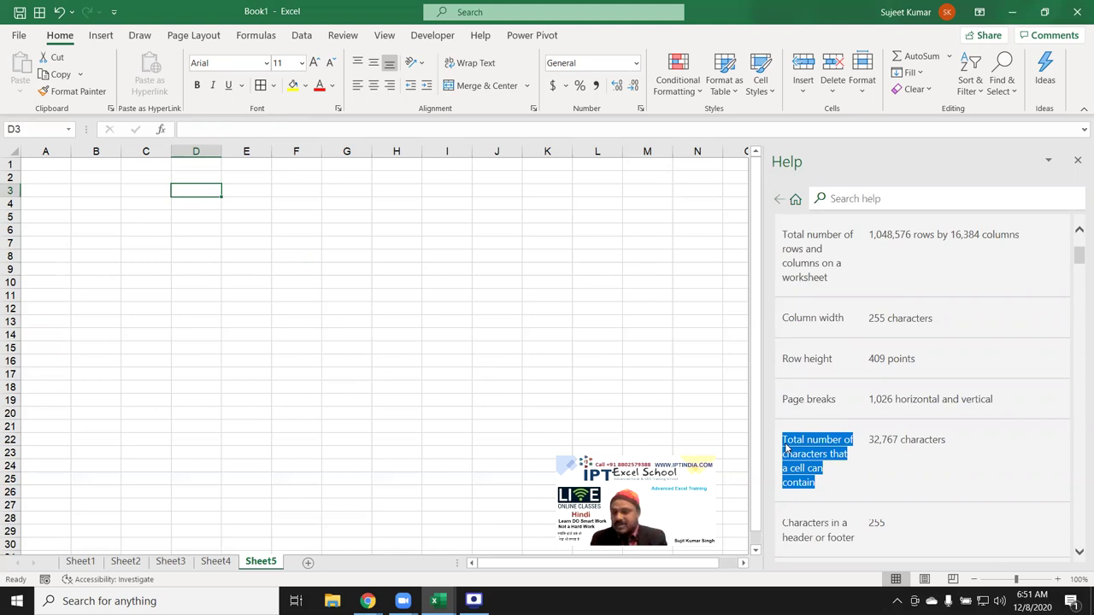
click(948, 476)
scroll(949, 477, up, 3)
scroll(949, 476, down, 1)
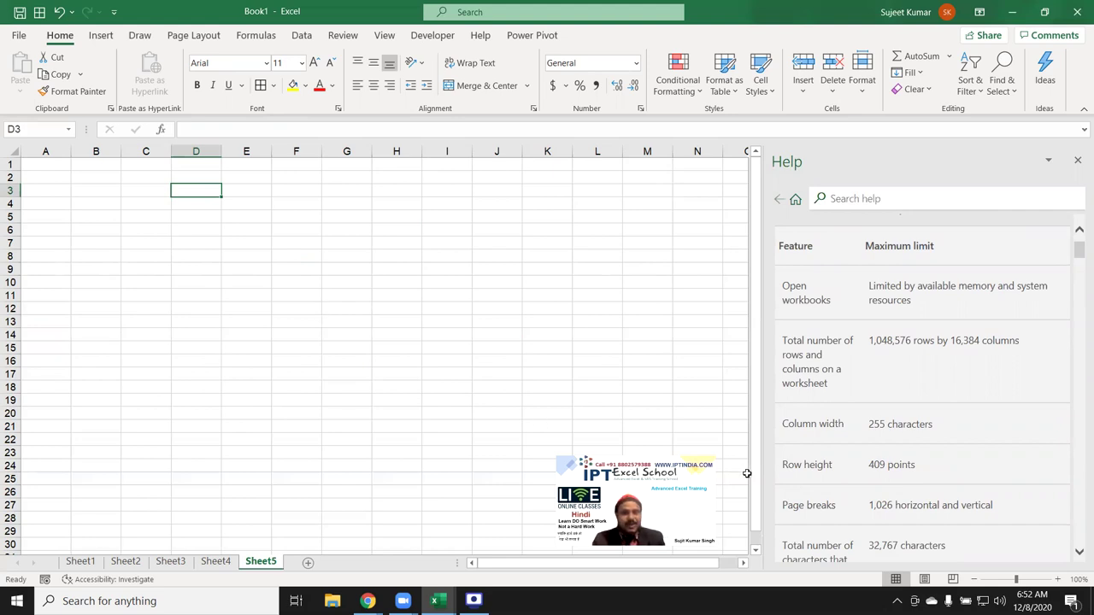
double_click(877, 423)
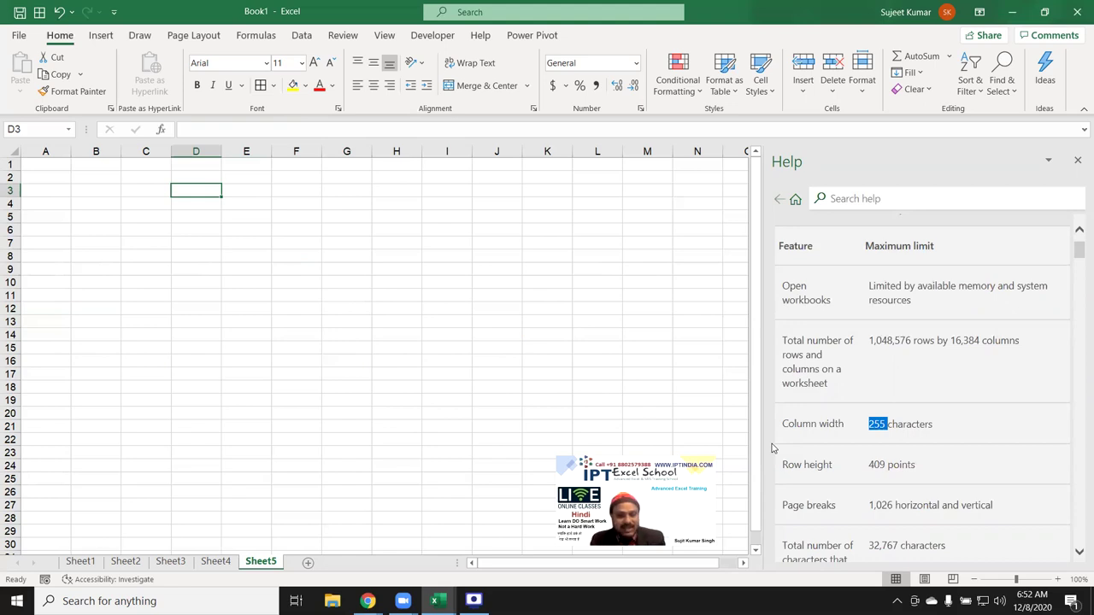
click(780, 382)
- Cancel an entry begun in D5 and highlight the 32,767-character limit in Help
click(188, 214)
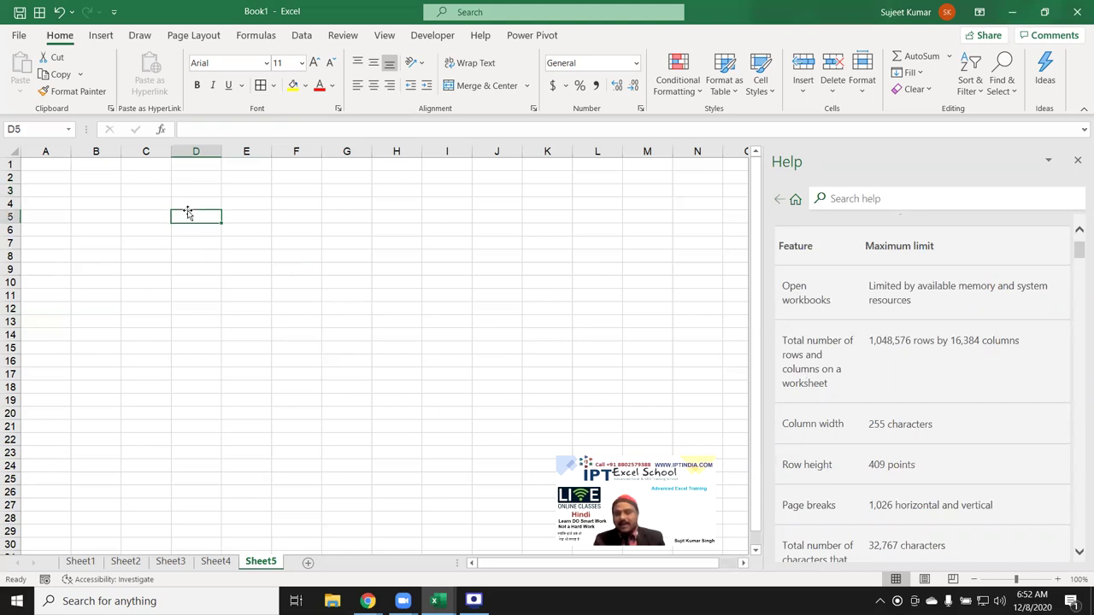
text(=)
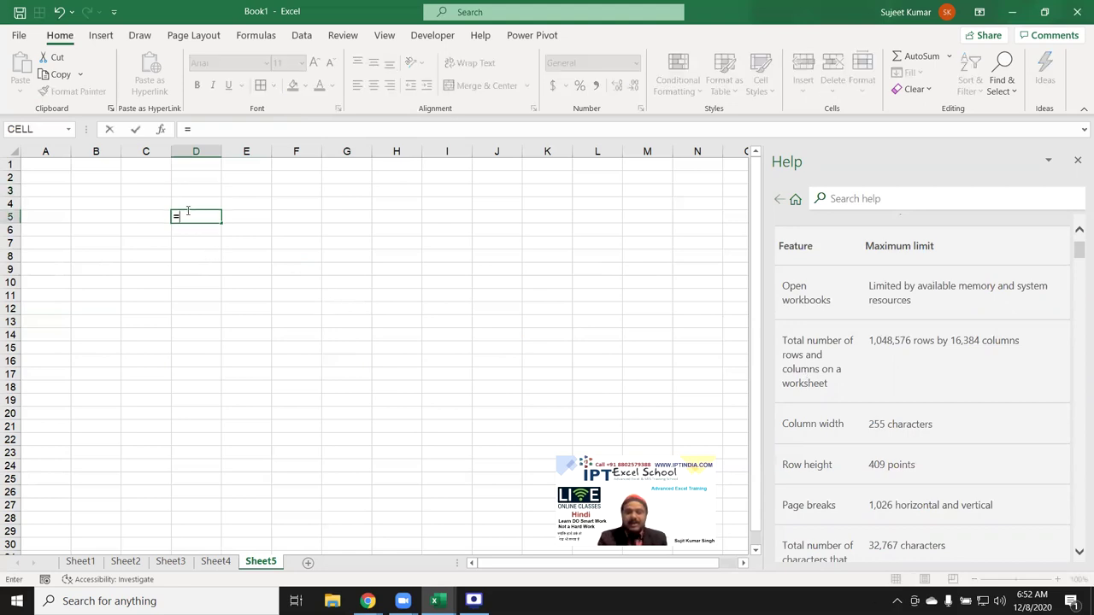
text(i)
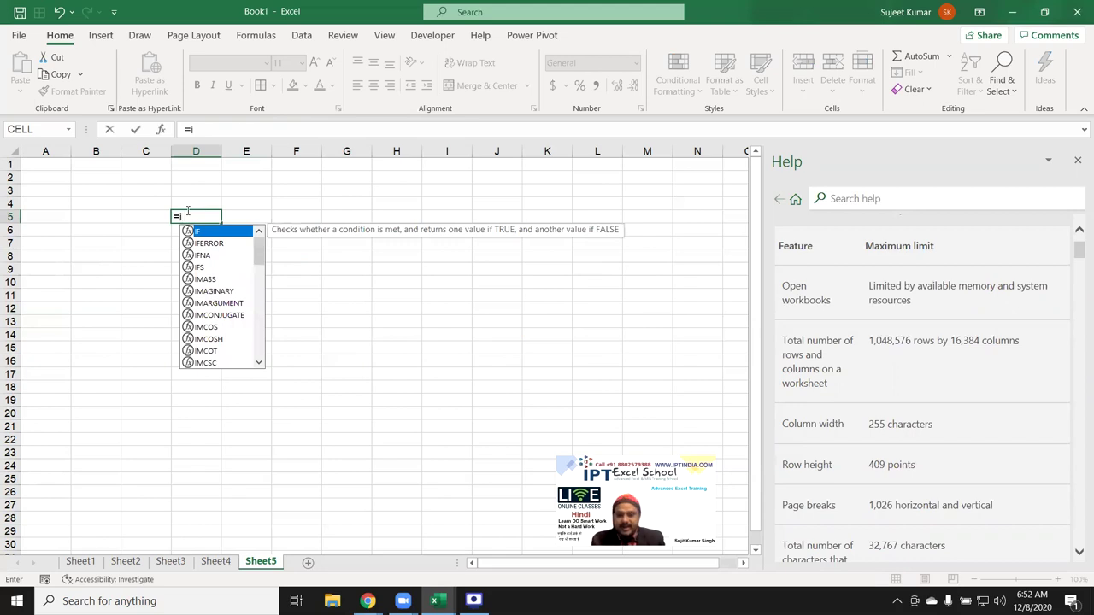
key(Escape)
key(Escape)
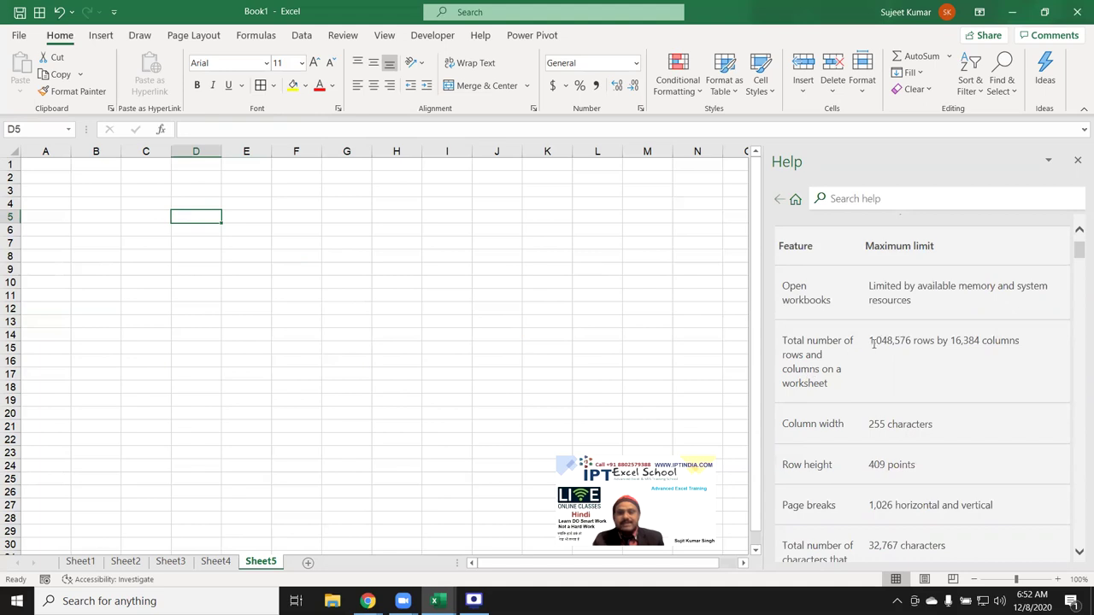
scroll(959, 431, down, 2)
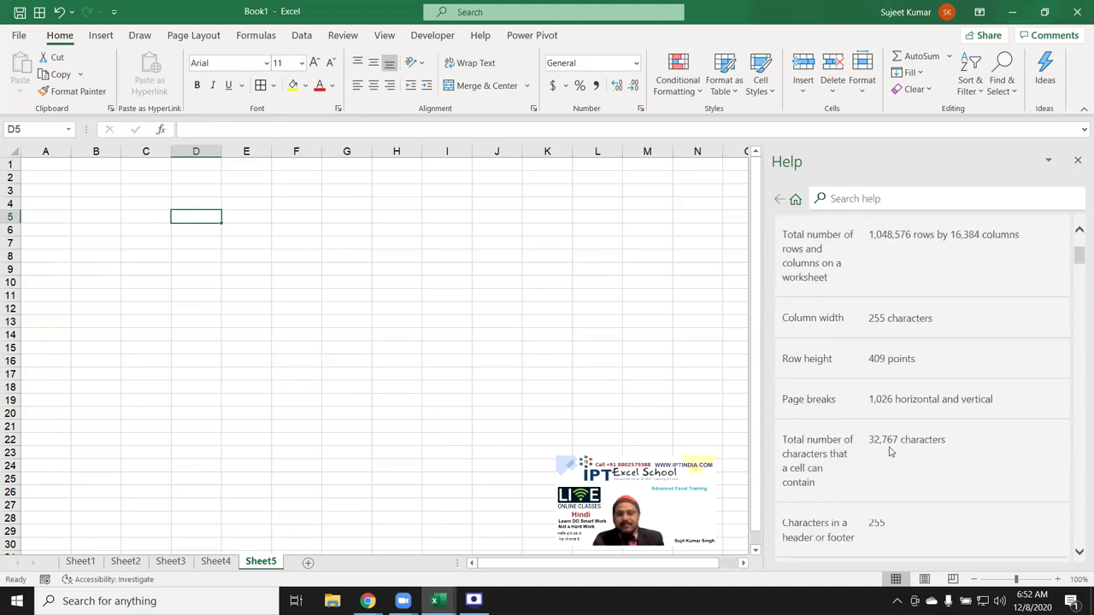
drag(879, 439, 850, 460)
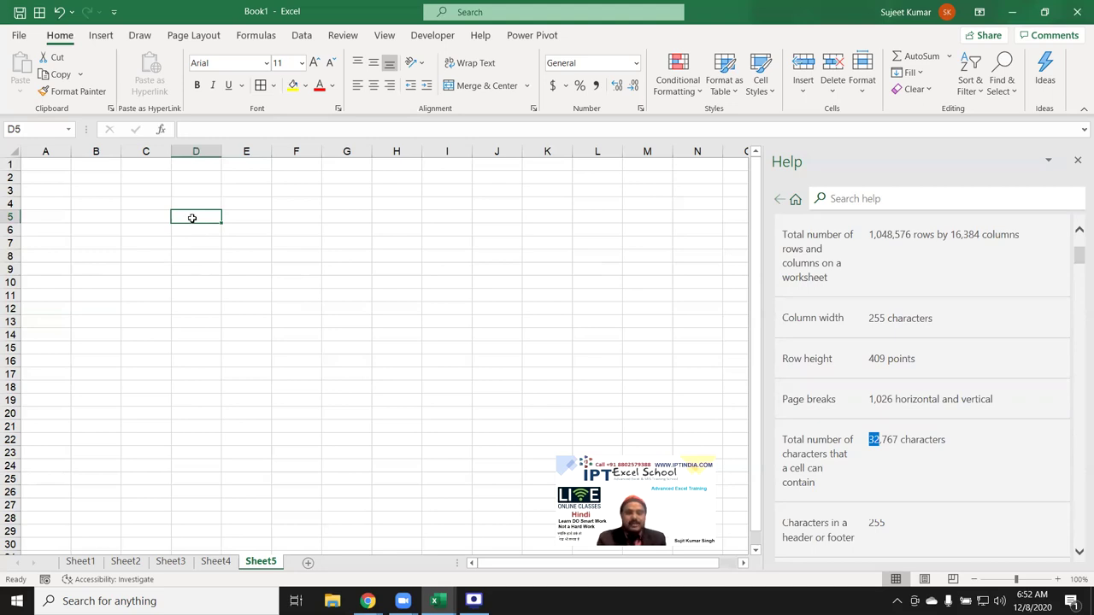
- Abandon an =IF formula on B6 in D4, then bring up Screen Recorder
click(225, 188)
click(203, 205)
text(=)
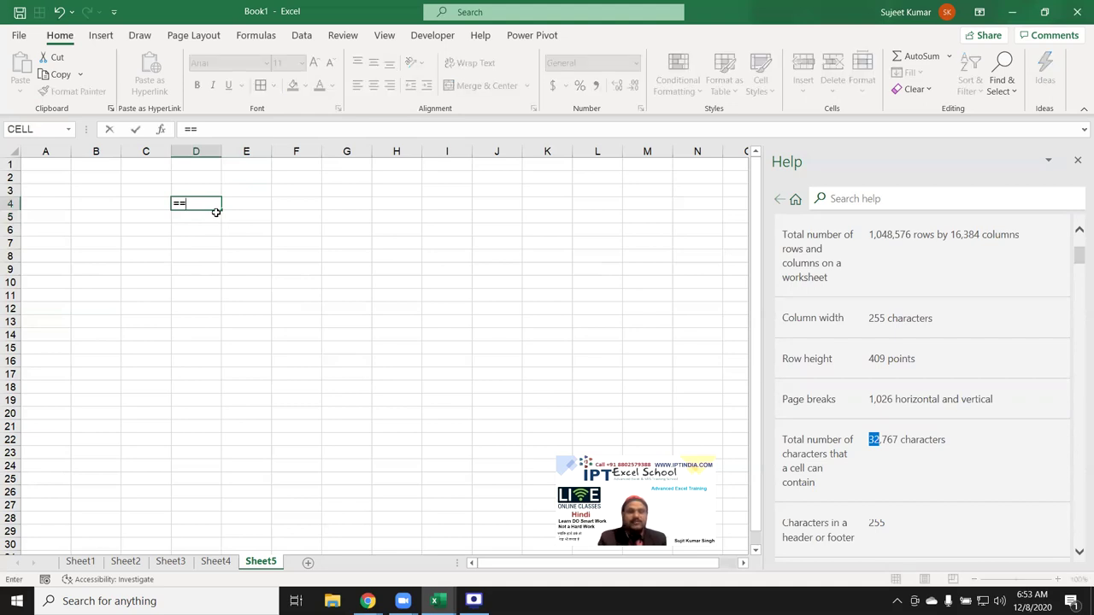
text(i)
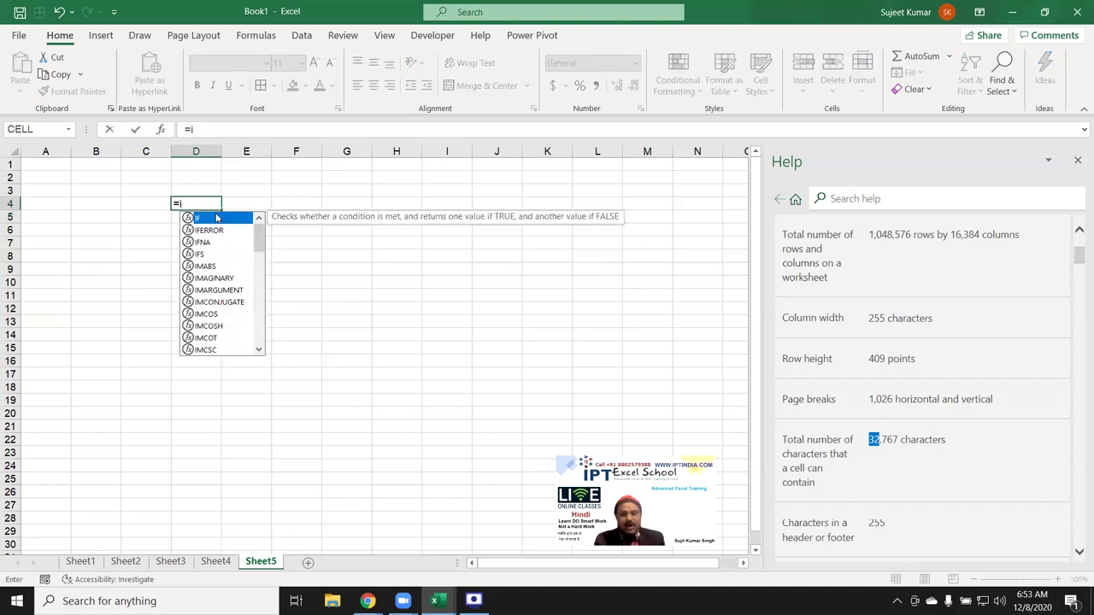
text(f)
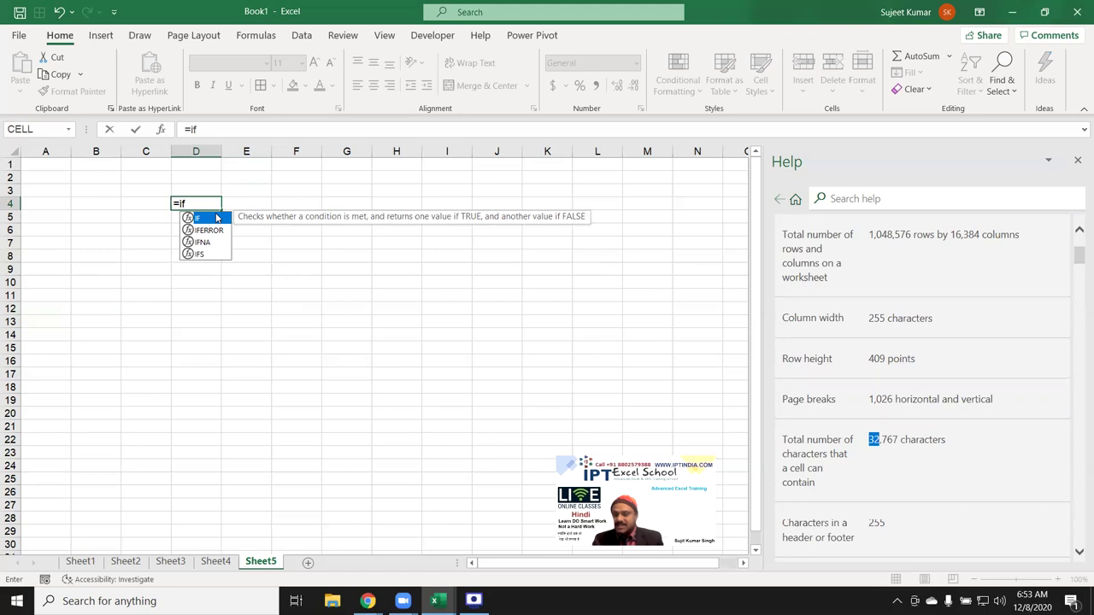
double_click(219, 219)
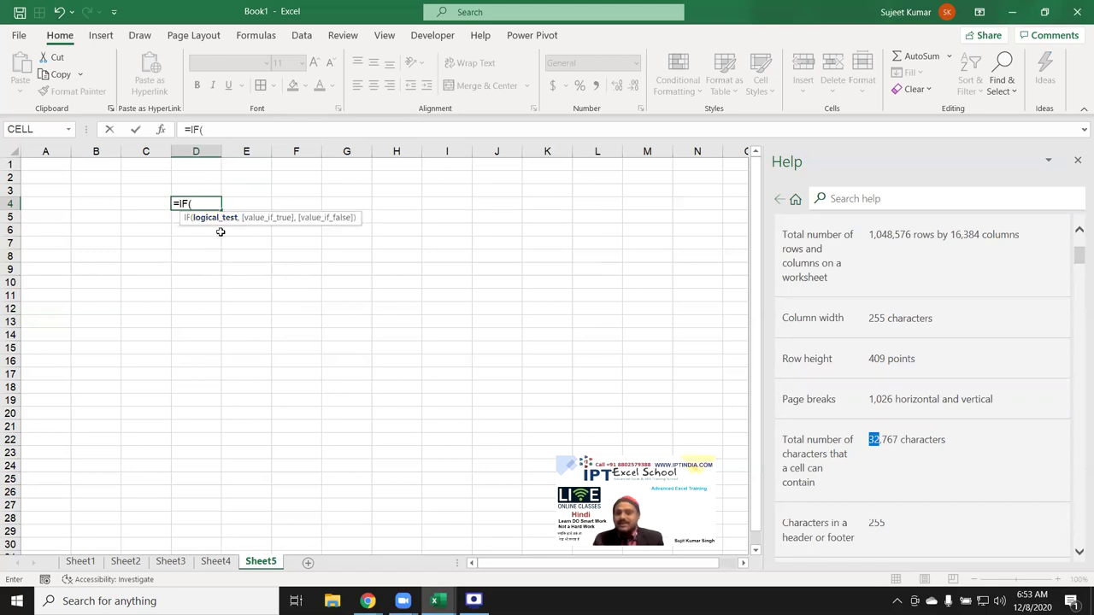
click(85, 230)
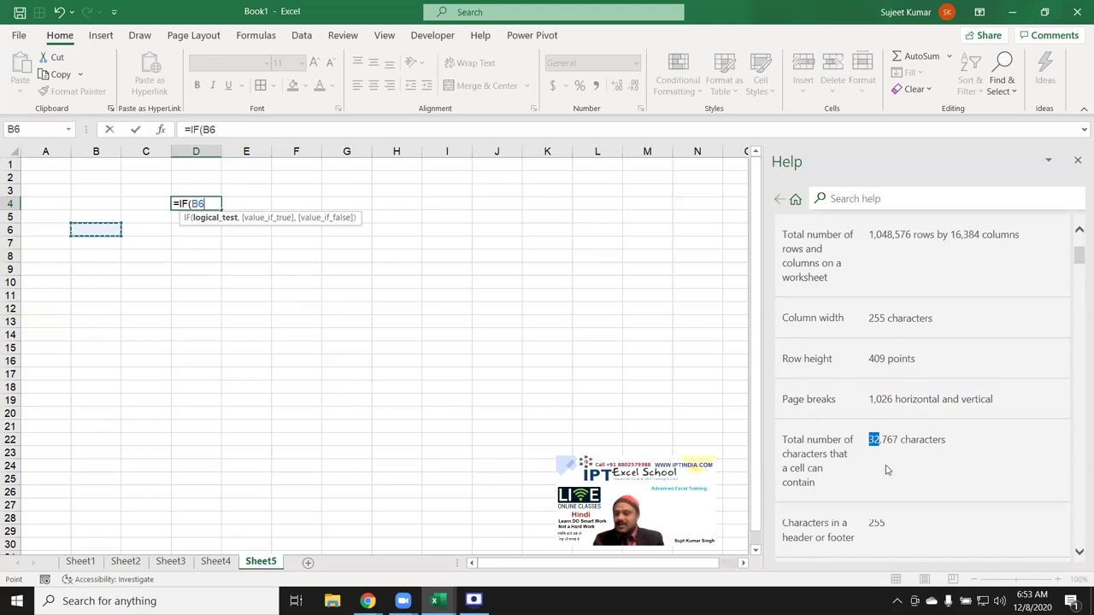
key(Return)
key(Escape)
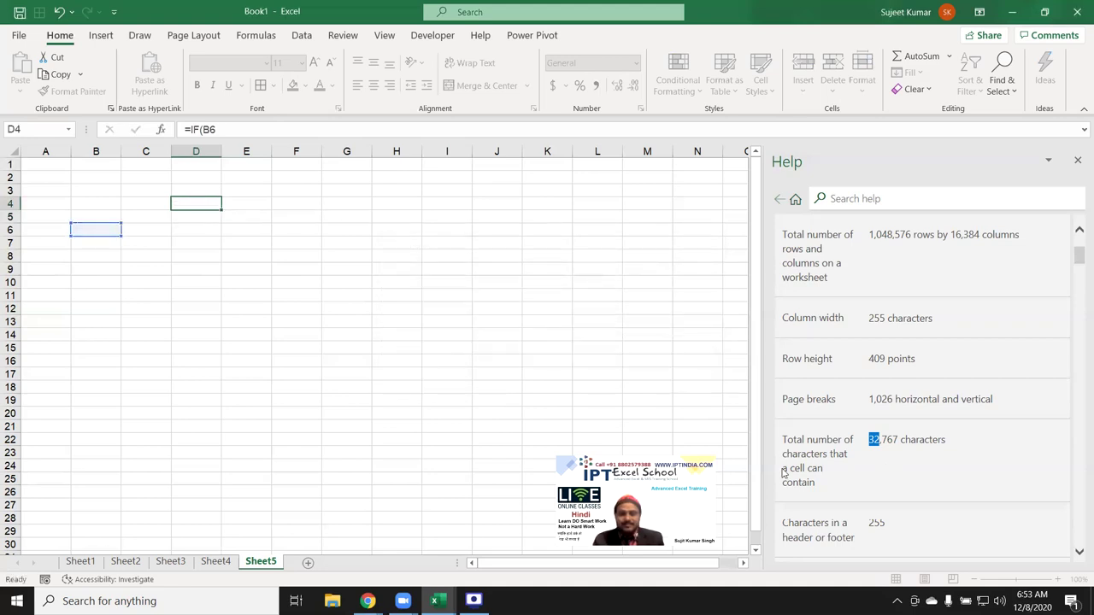
click(474, 601)
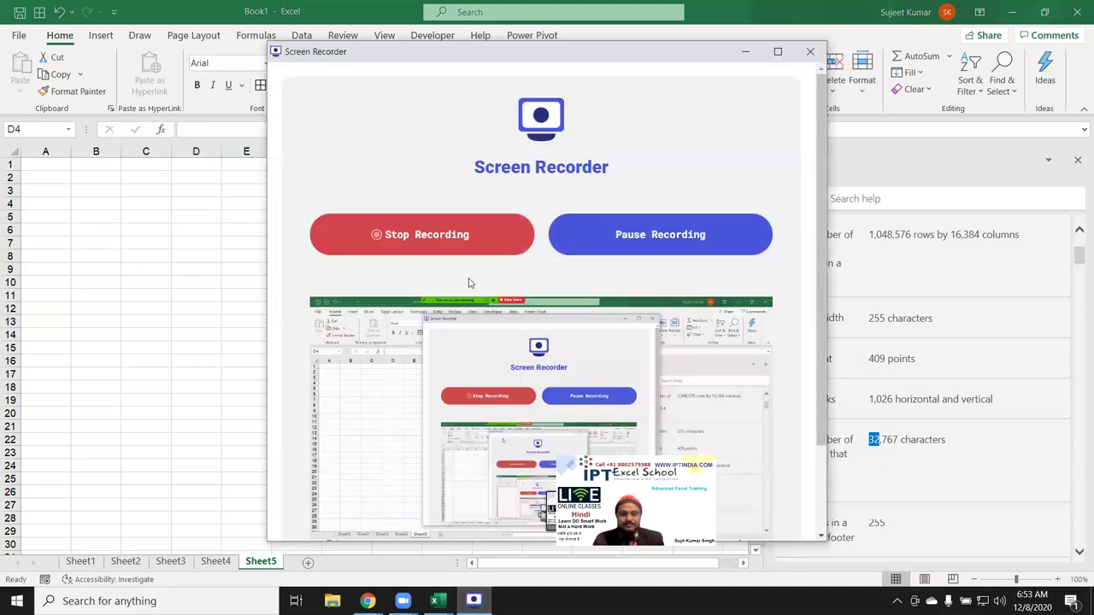
- Stop the screen recording and close the Help pane
click(454, 247)
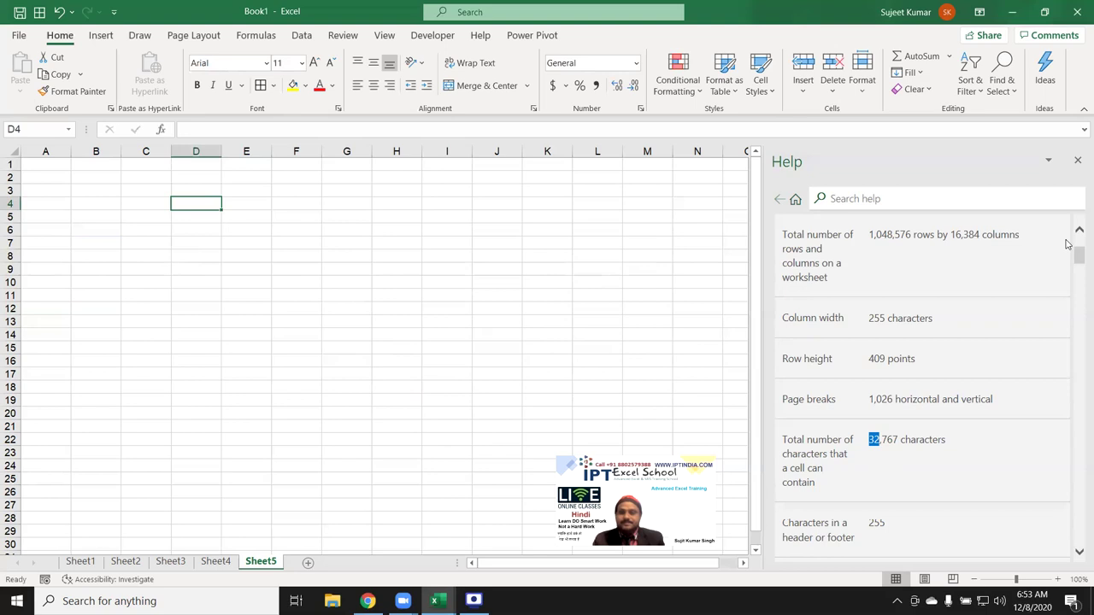
click(1078, 160)
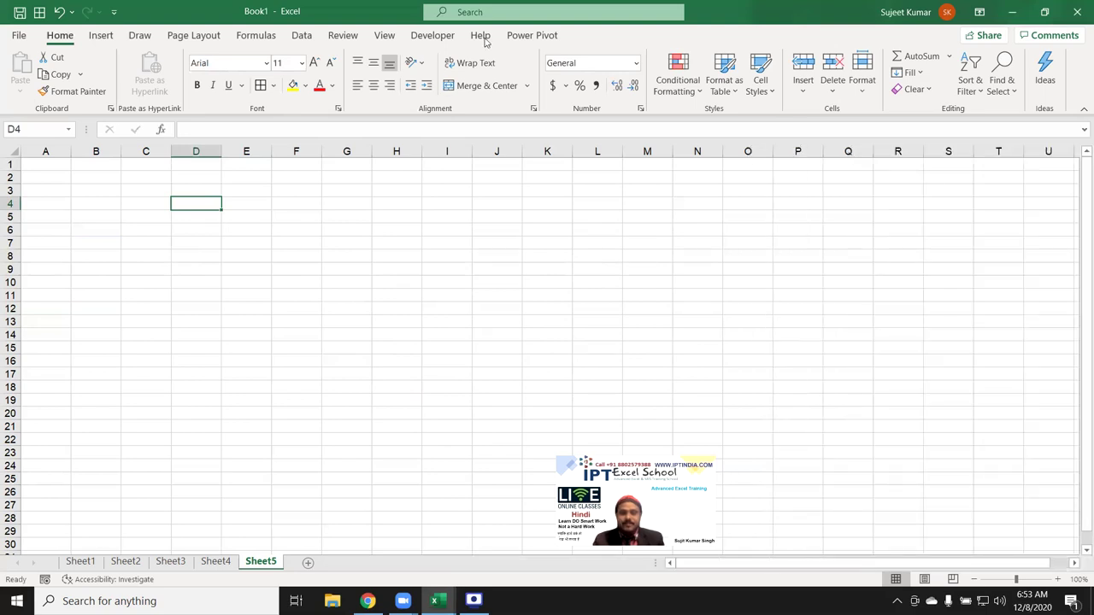